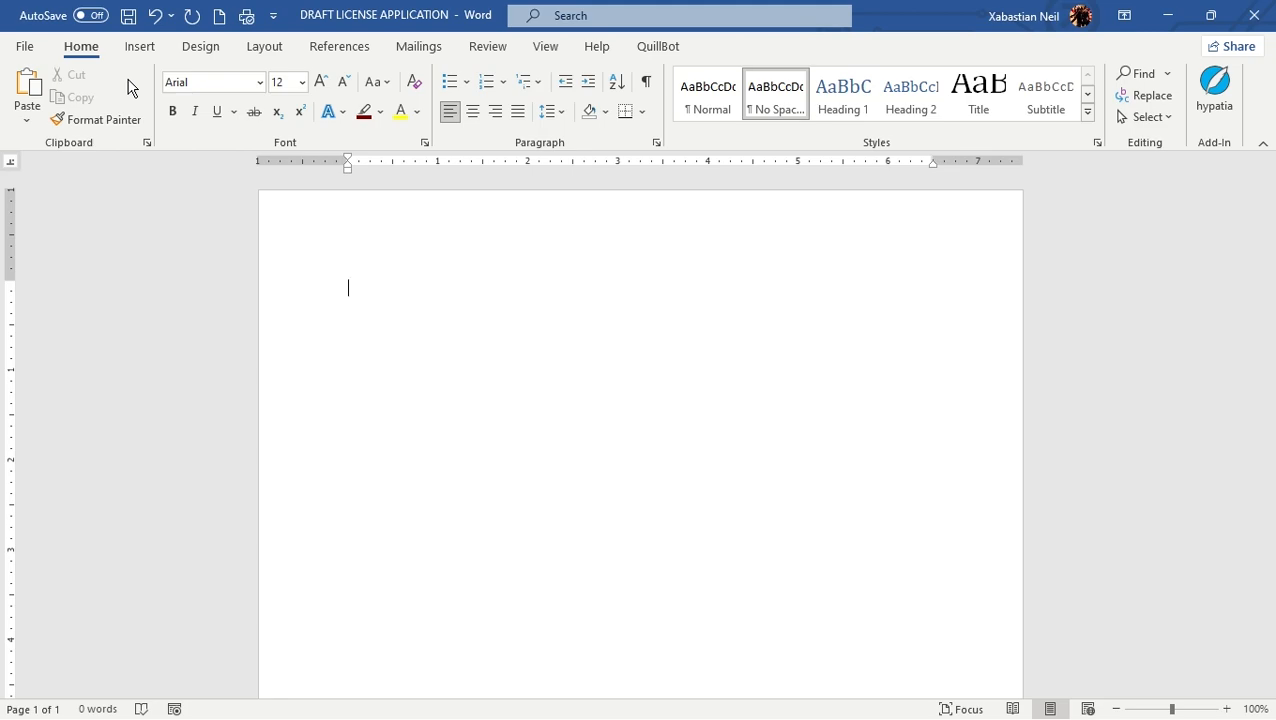
# Insert a table with 5 columns and 8 rows at the start of the blank document
pyautogui.click(134, 58)
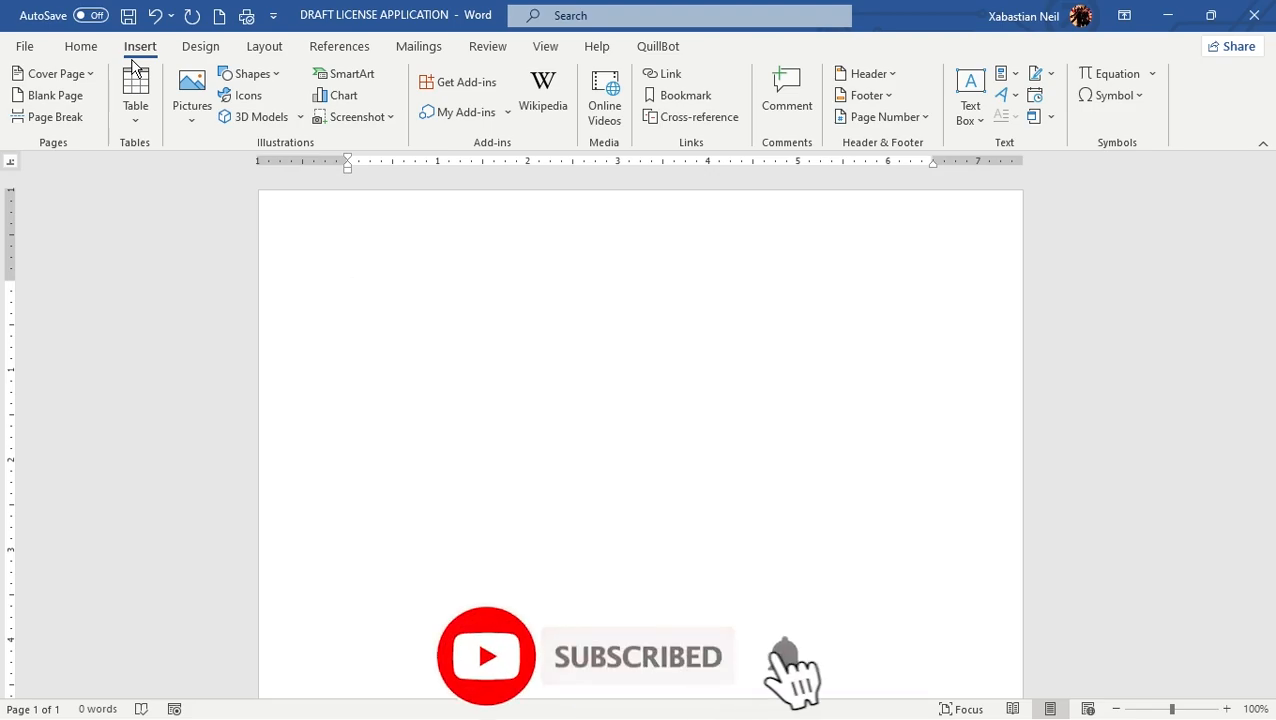
pyautogui.click(73, 52)
pyautogui.click(74, 52)
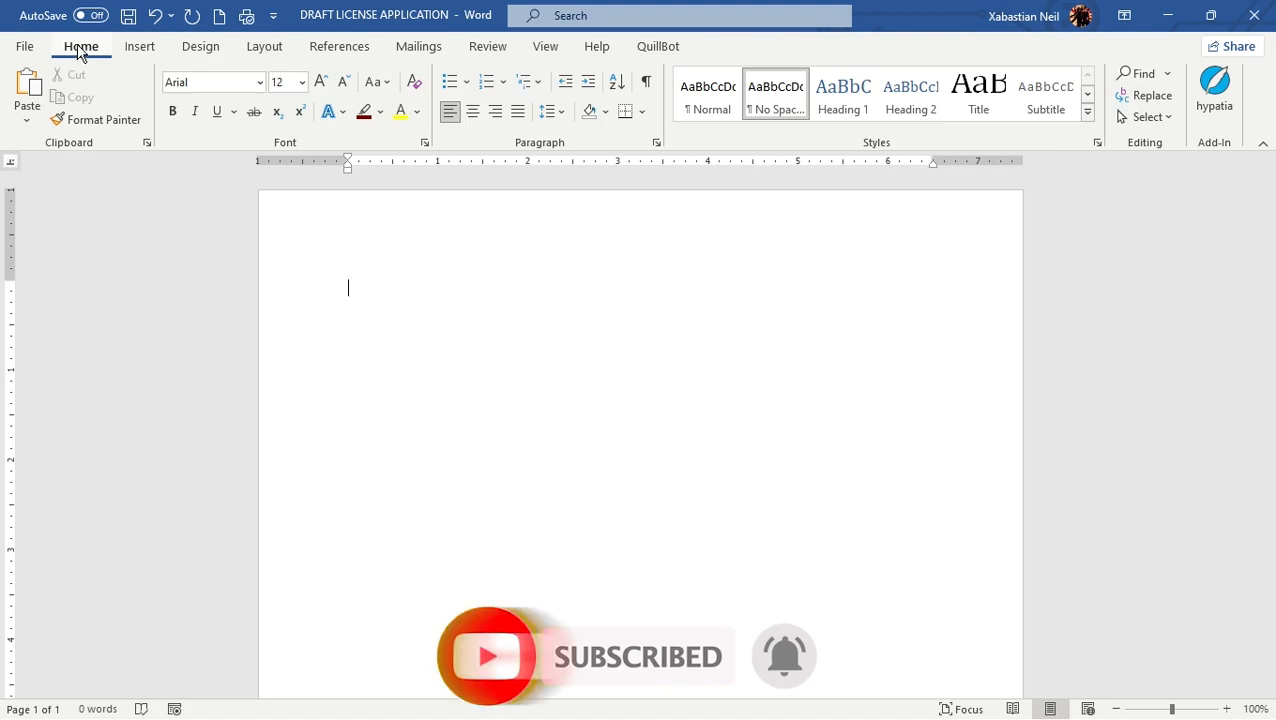
pyautogui.click(138, 50)
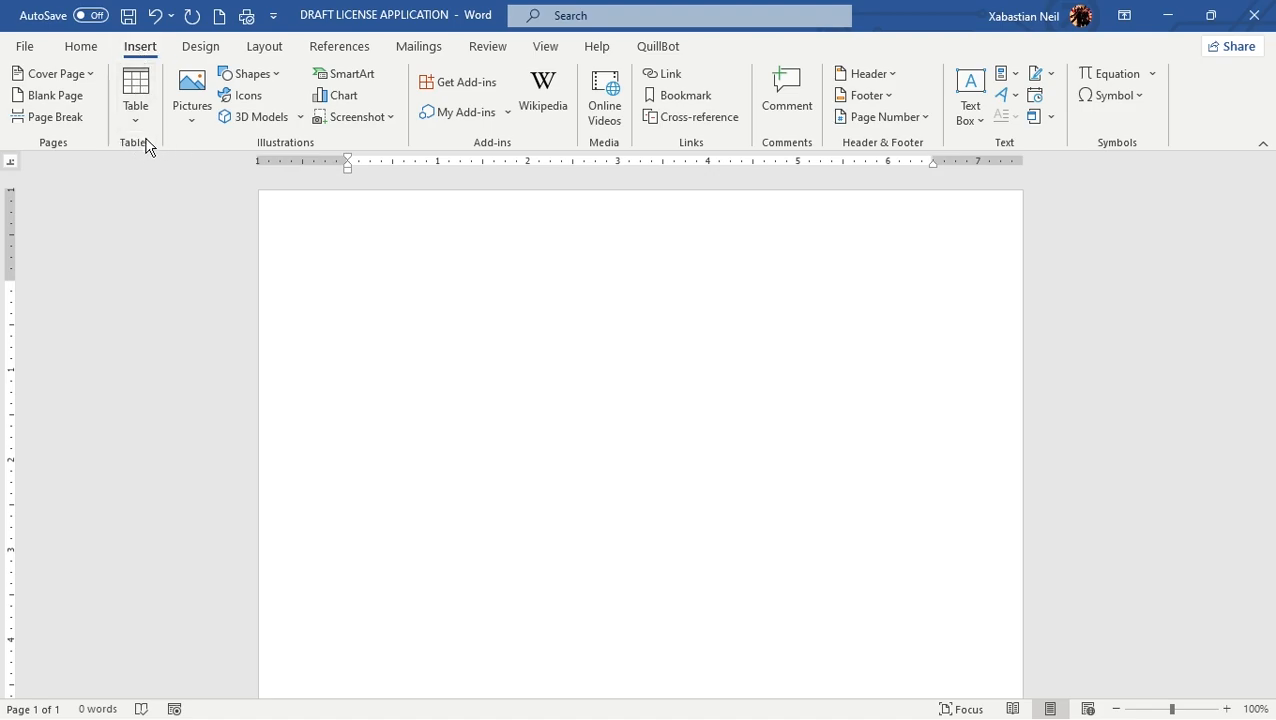
pyautogui.click(131, 91)
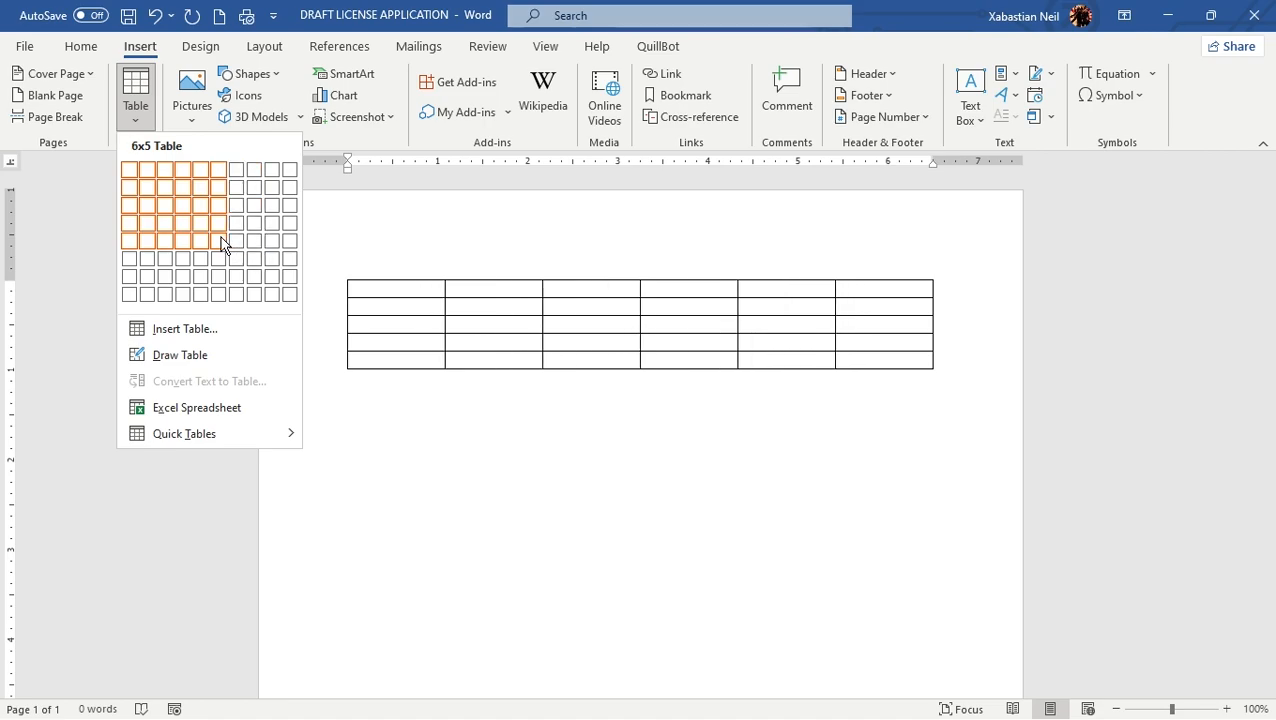
pyautogui.click(200, 296)
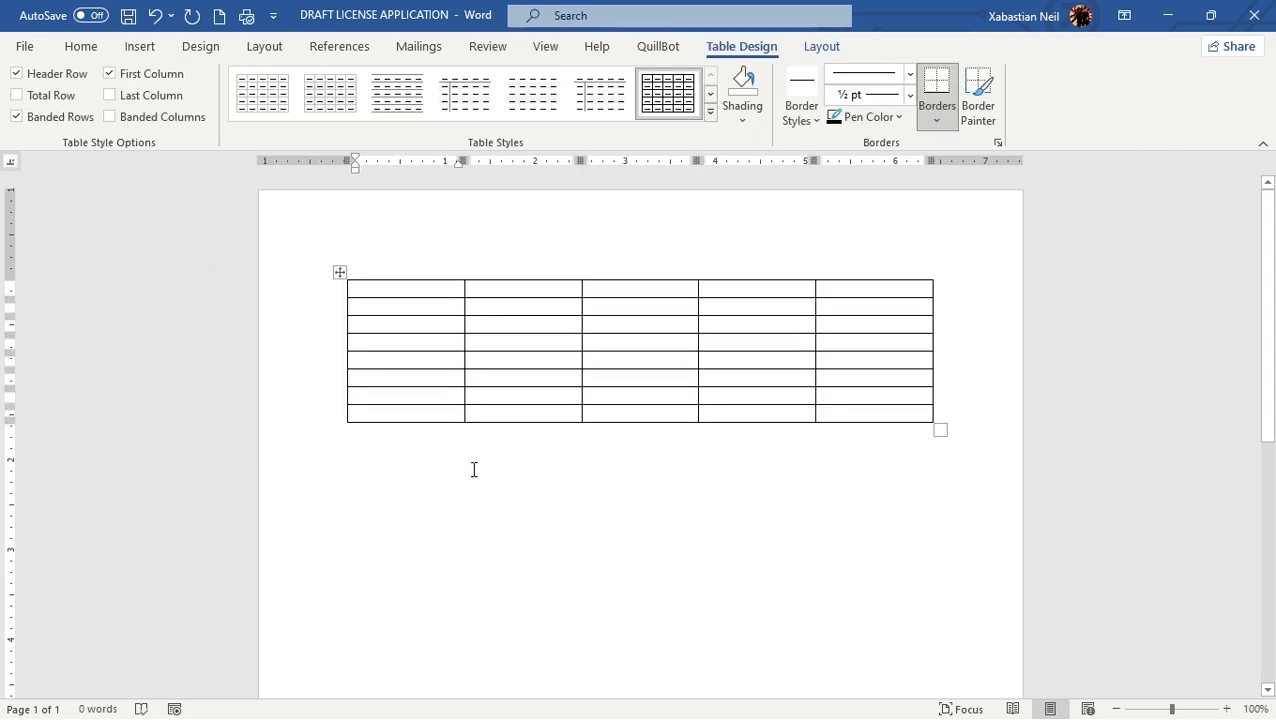
# Add two blank rows at the end of the table, undoing the stray line break made in the last row
pyautogui.click(403, 339)
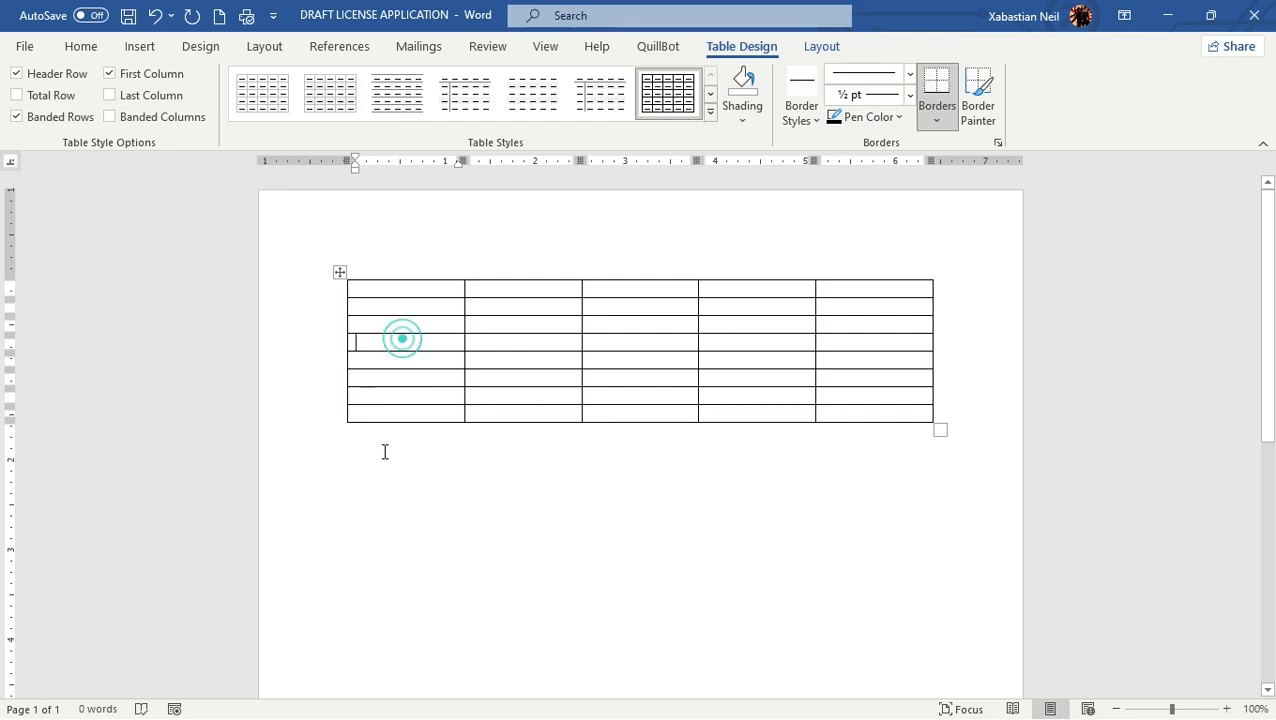
pyautogui.click(399, 441)
pyautogui.click(872, 429)
pyautogui.click(946, 420)
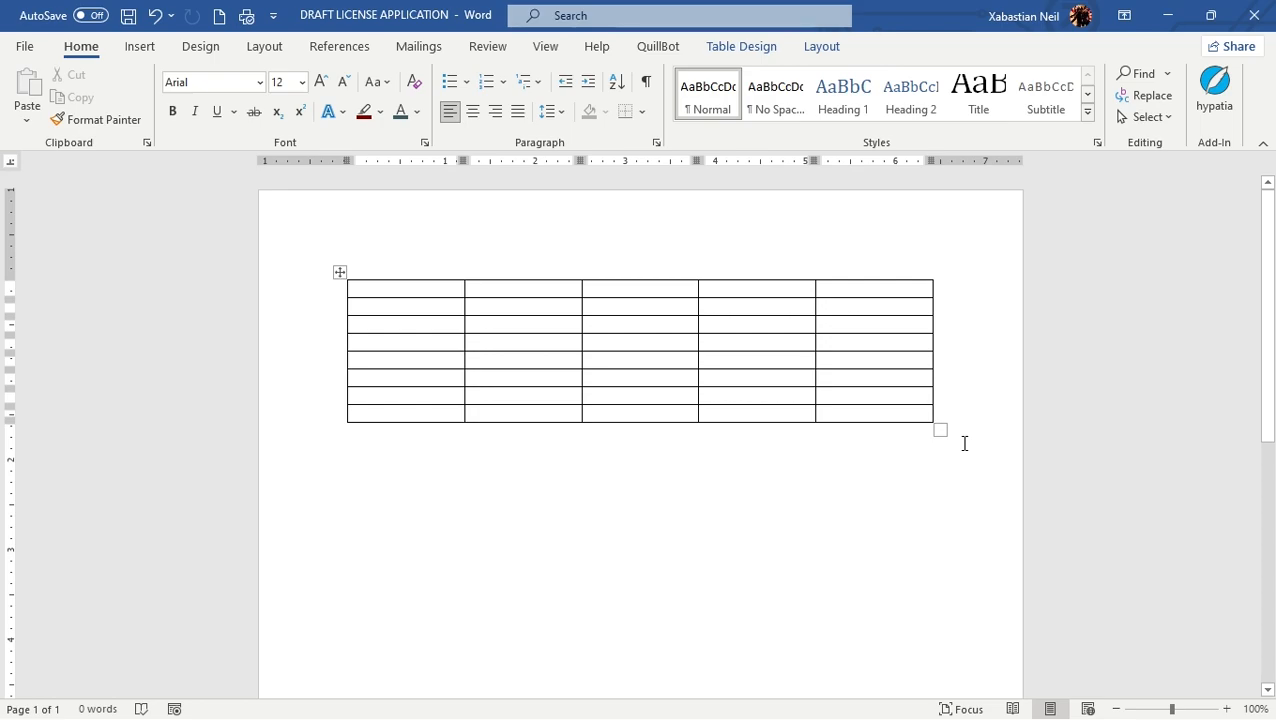
pyautogui.click(947, 395)
pyautogui.click(948, 413)
pyautogui.press('Return')
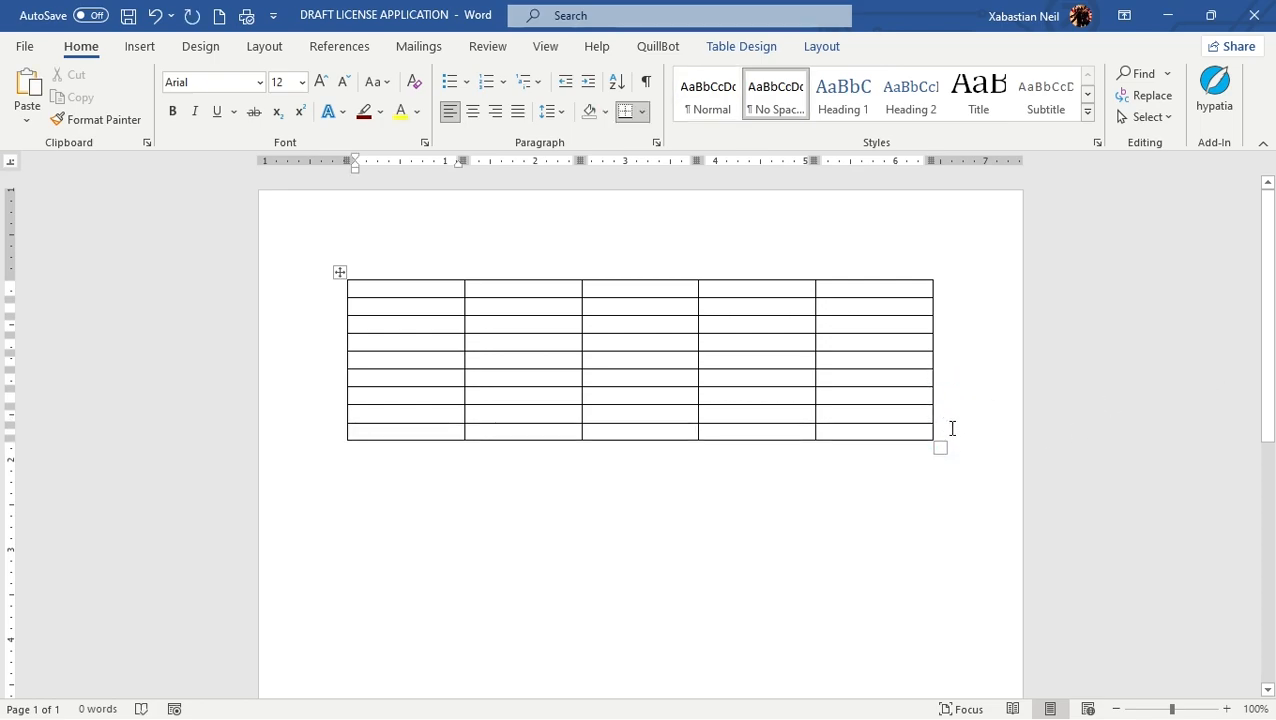
pyautogui.press('Return')
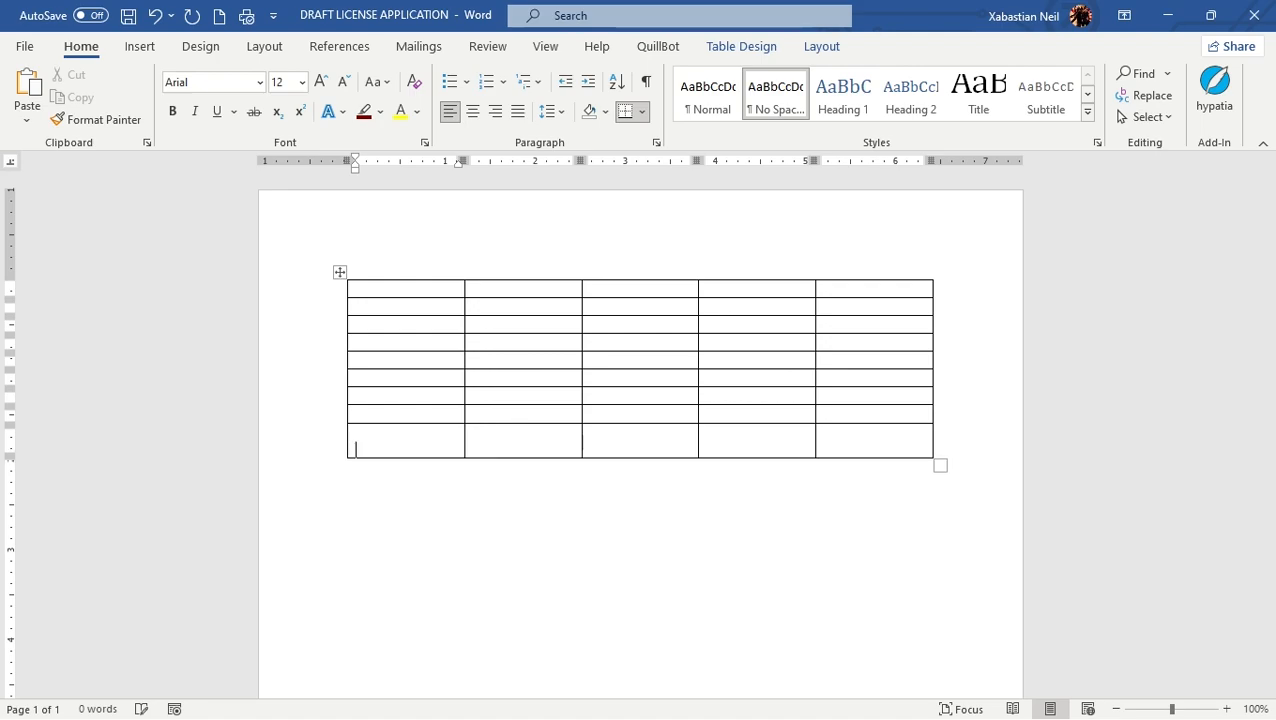
pyautogui.click(155, 16)
pyautogui.click(955, 437)
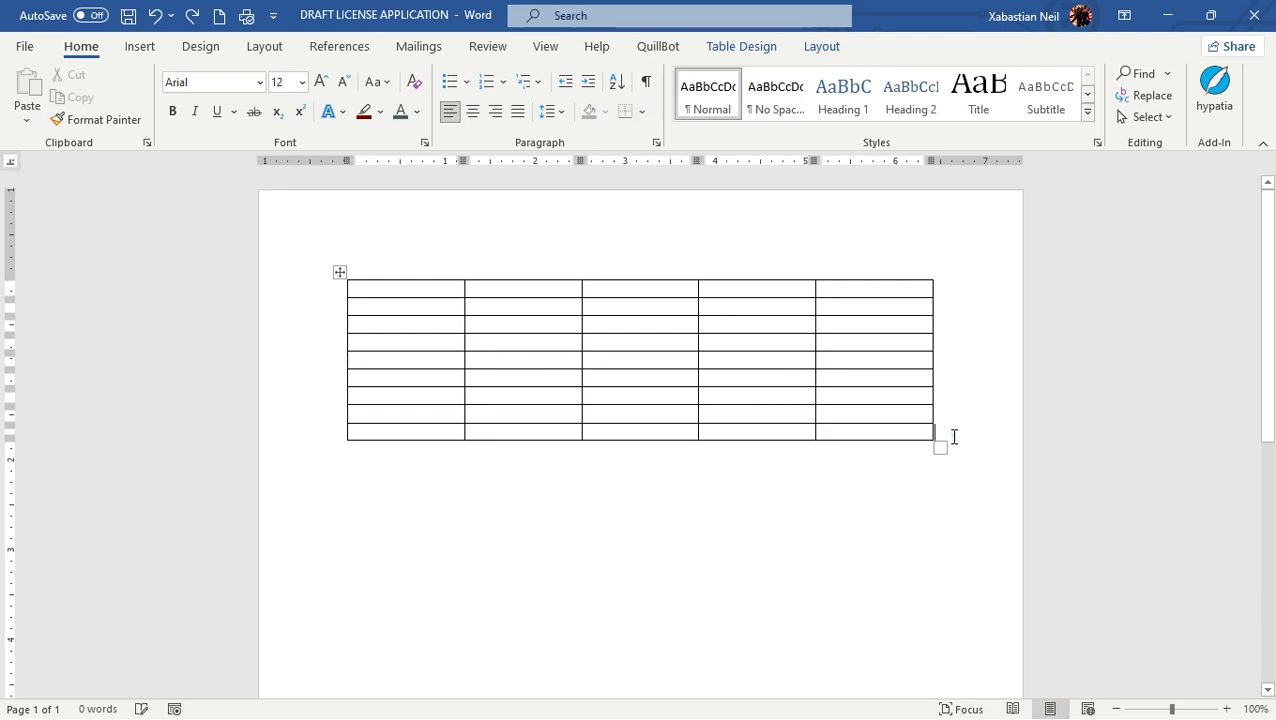
pyautogui.press('Return')
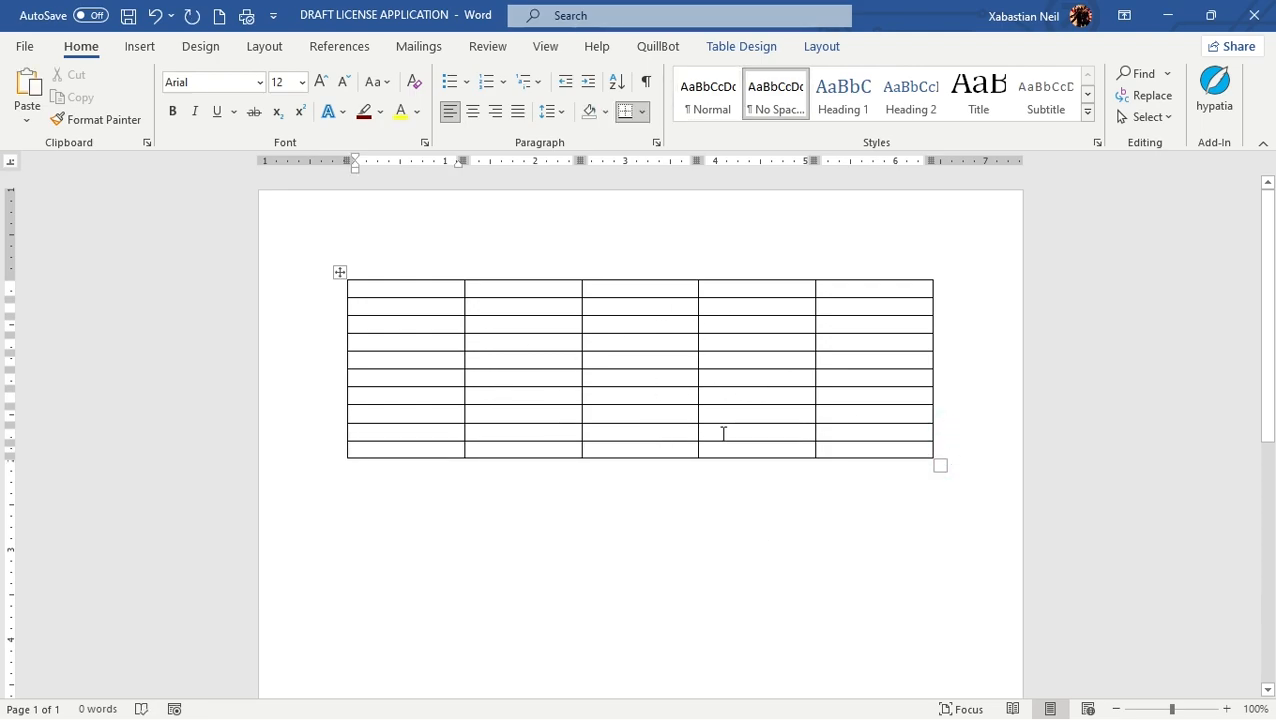
# Insert a second table with 5 columns and 10 rows below the first one, specifying its size as numbers
pyautogui.click(346, 498)
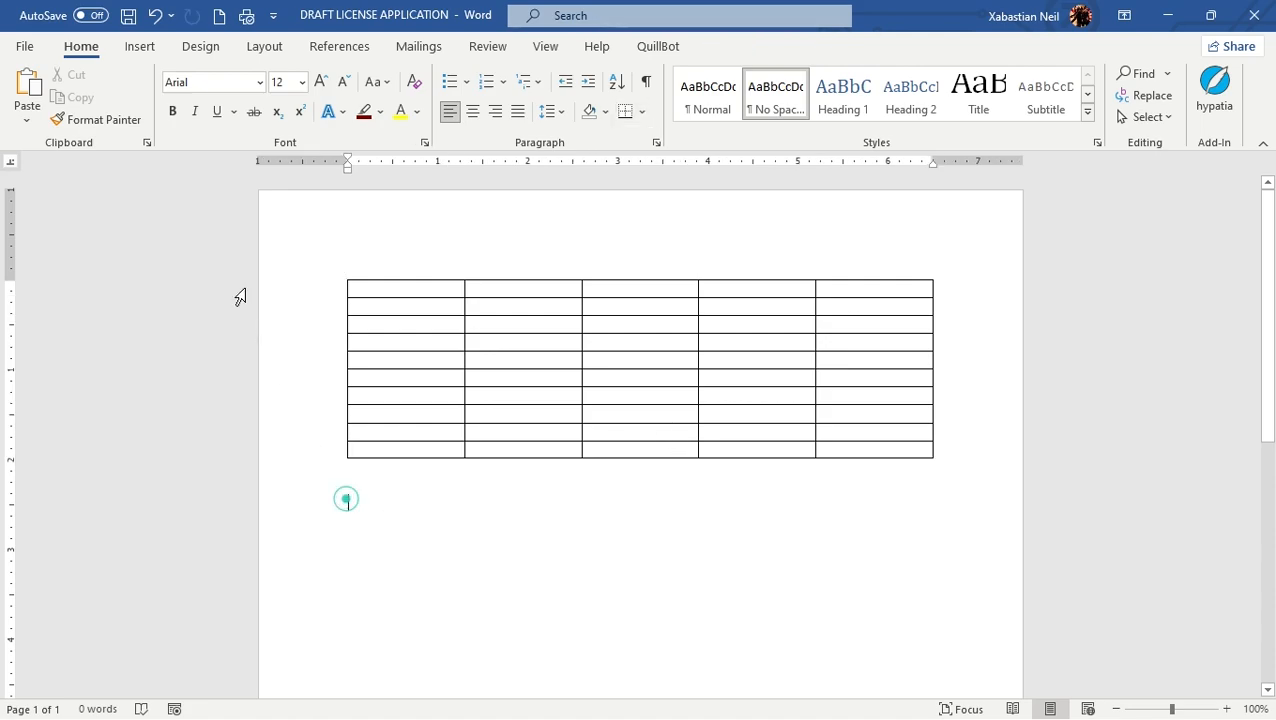
pyautogui.click(141, 44)
pyautogui.click(134, 122)
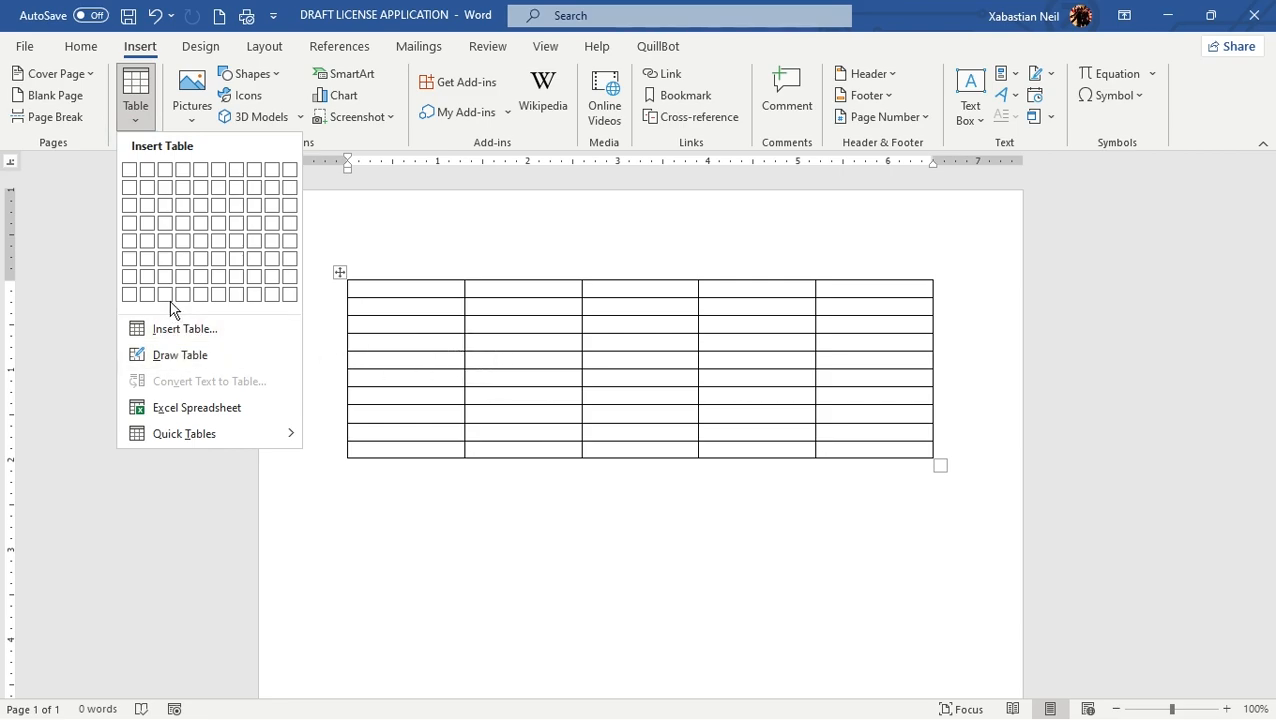
pyautogui.click(251, 322)
pyautogui.click(335, 288)
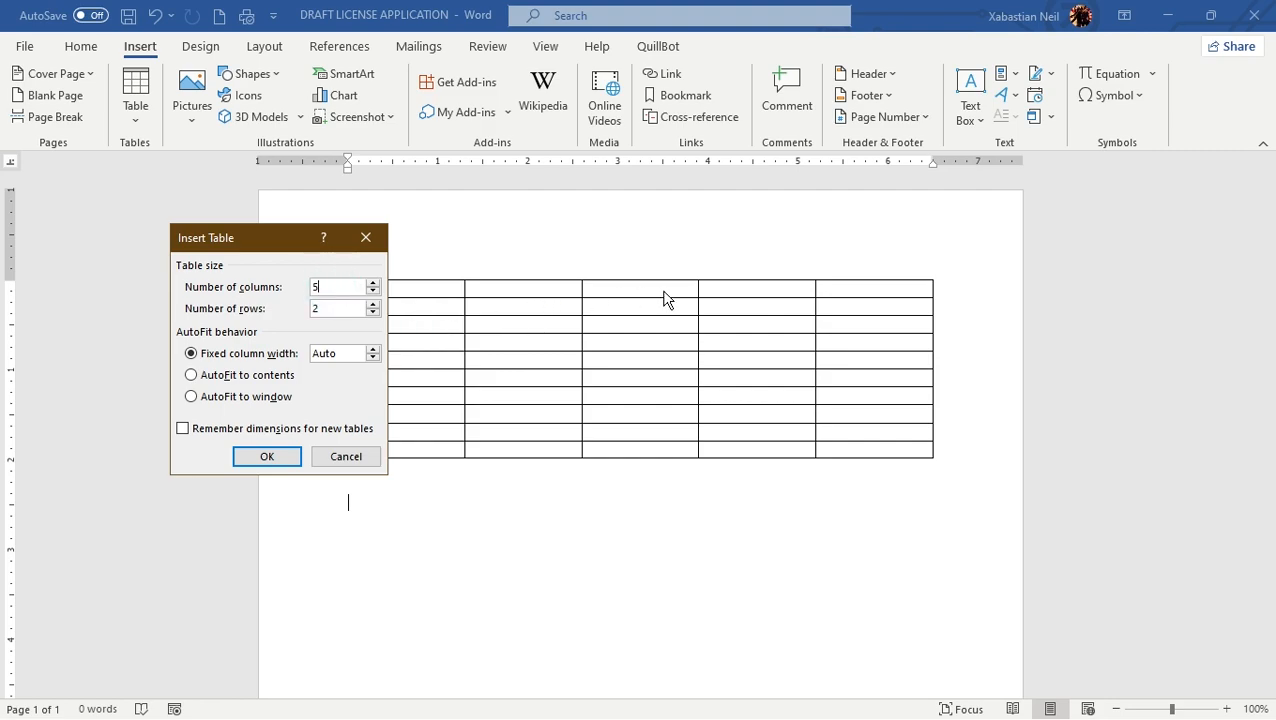
pyautogui.click(349, 308)
pyautogui.press('BackSpace')
pyautogui.write('10')
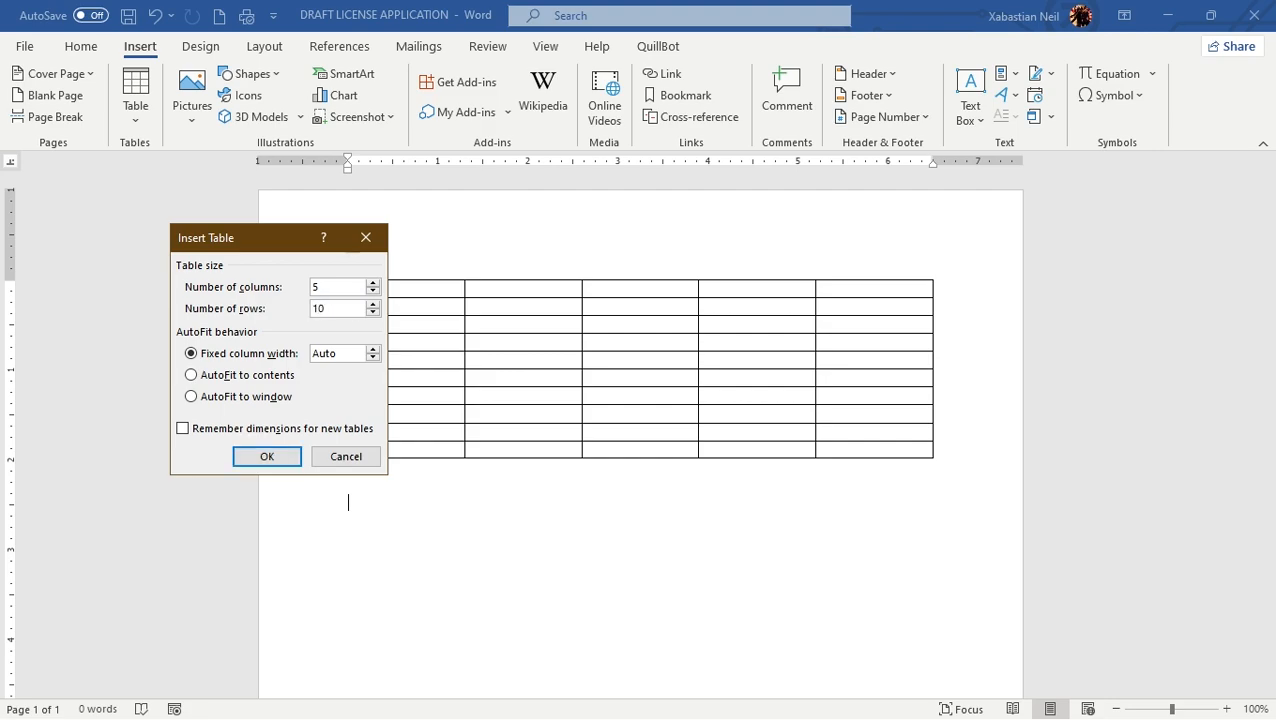
pyautogui.click(285, 457)
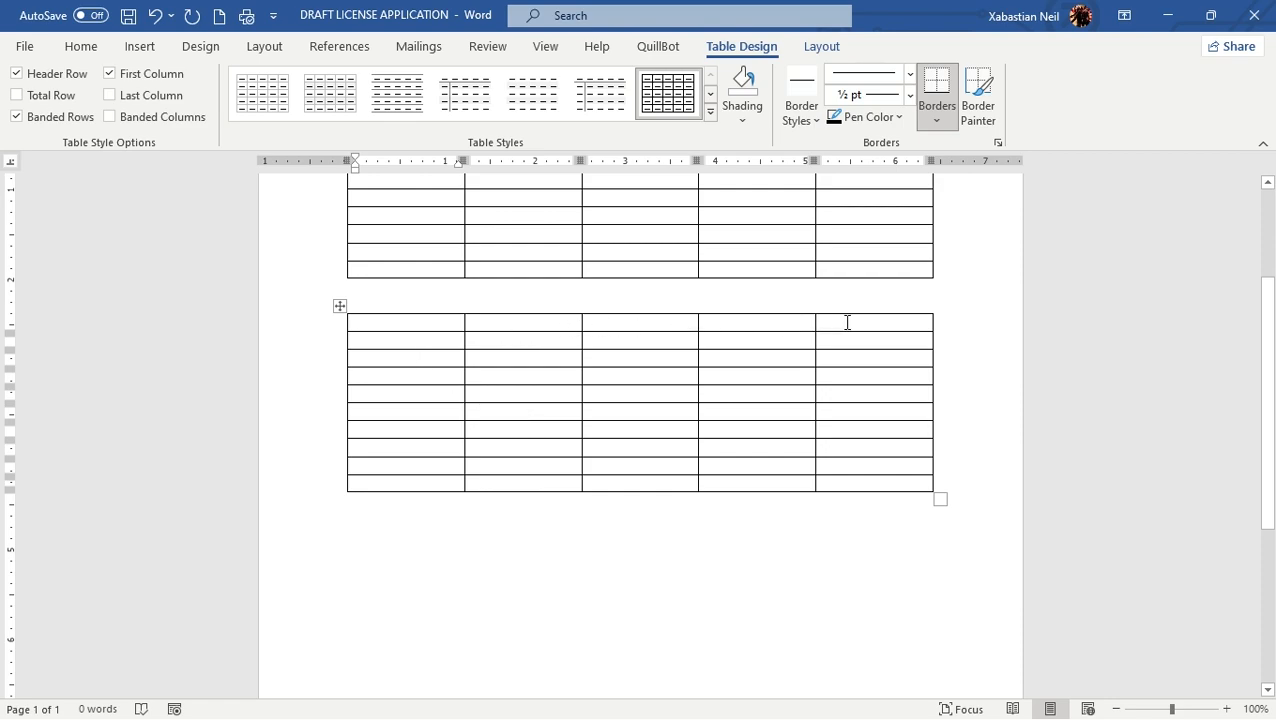
# Delete the second table below the first one, including all its rows
pyautogui.moveTo(320, 322); pyautogui.dragTo(322, 484)
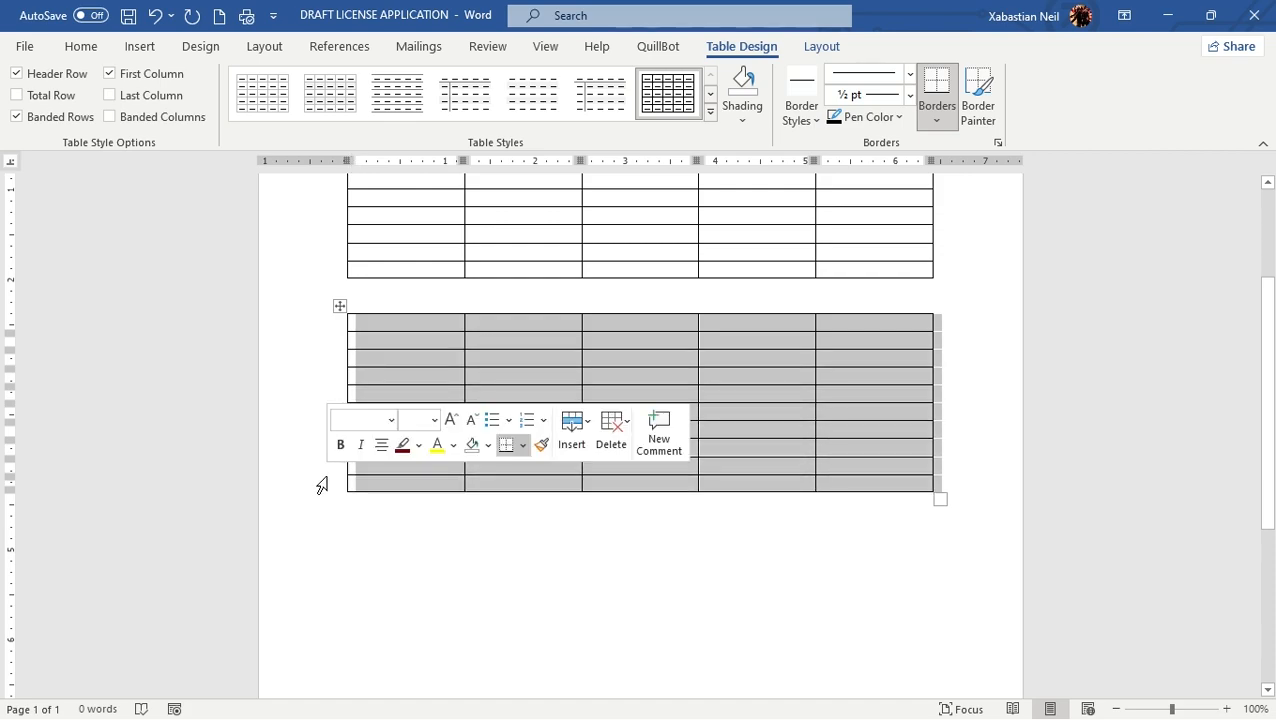
pyautogui.scroll(3, 335, 560)
pyautogui.scroll(-4, 334, 556)
pyautogui.scroll(4, 345, 550)
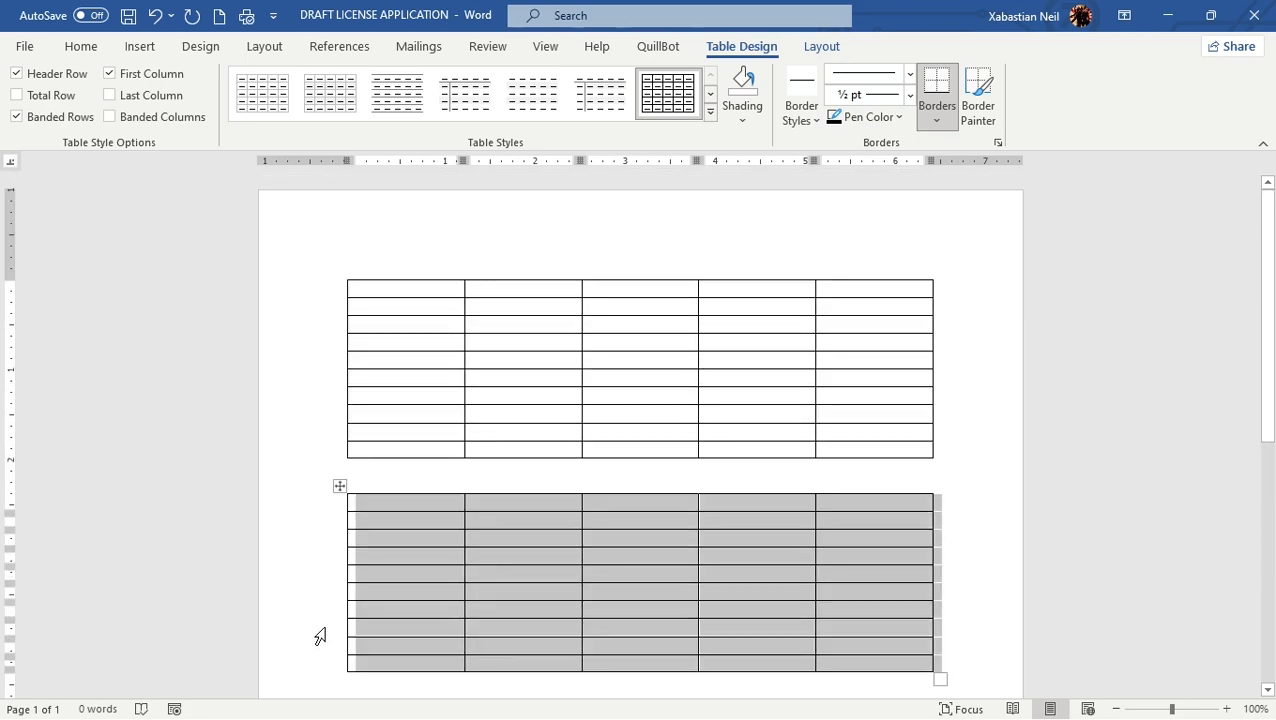
pyautogui.press('Left')
pyautogui.moveTo(306, 496); pyautogui.dragTo(396, 690)
pyautogui.press('Delete')
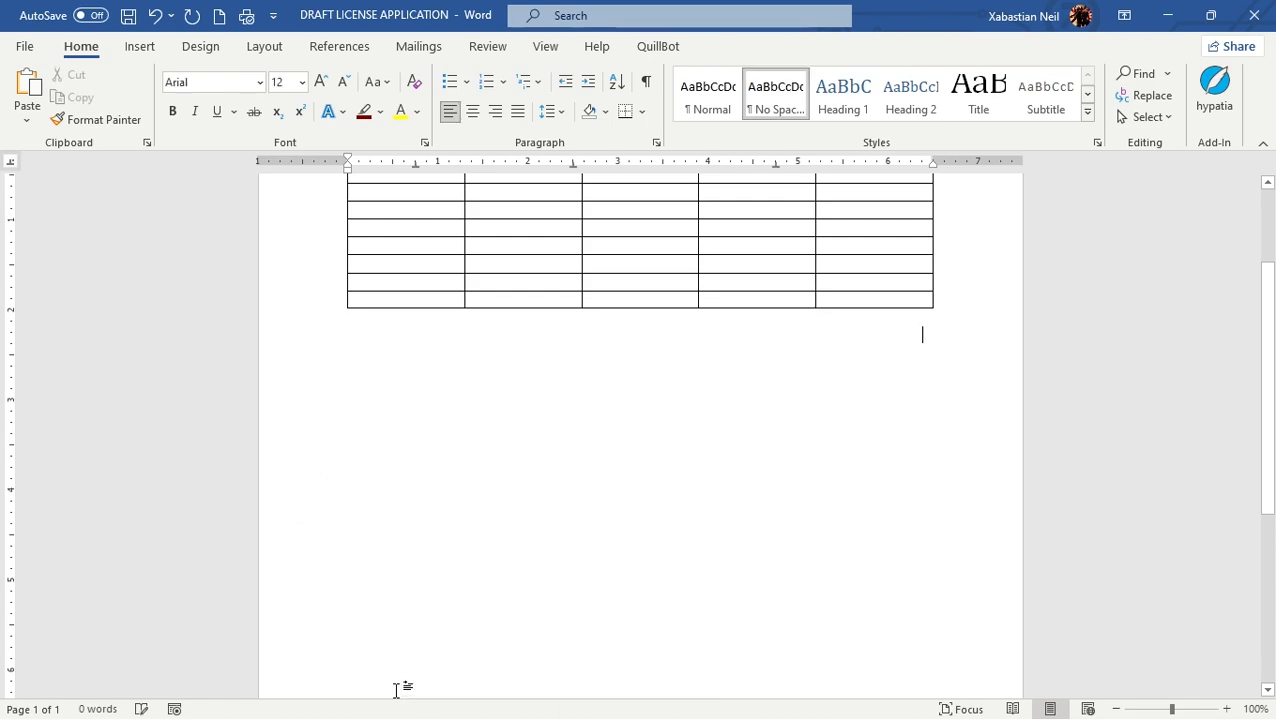
# Move the whole remaining table down the page by about 0.7 inch
pyautogui.scroll(3, 396, 690)
pyautogui.click(293, 313)
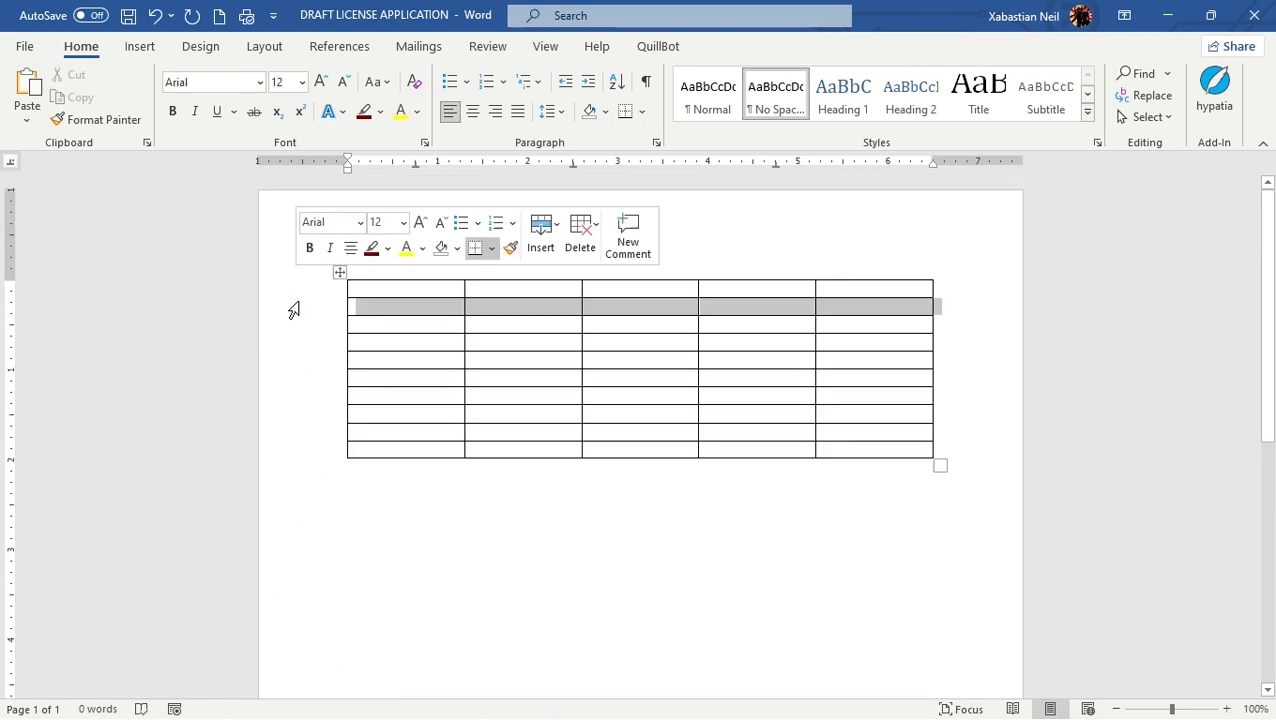
pyautogui.click(338, 273)
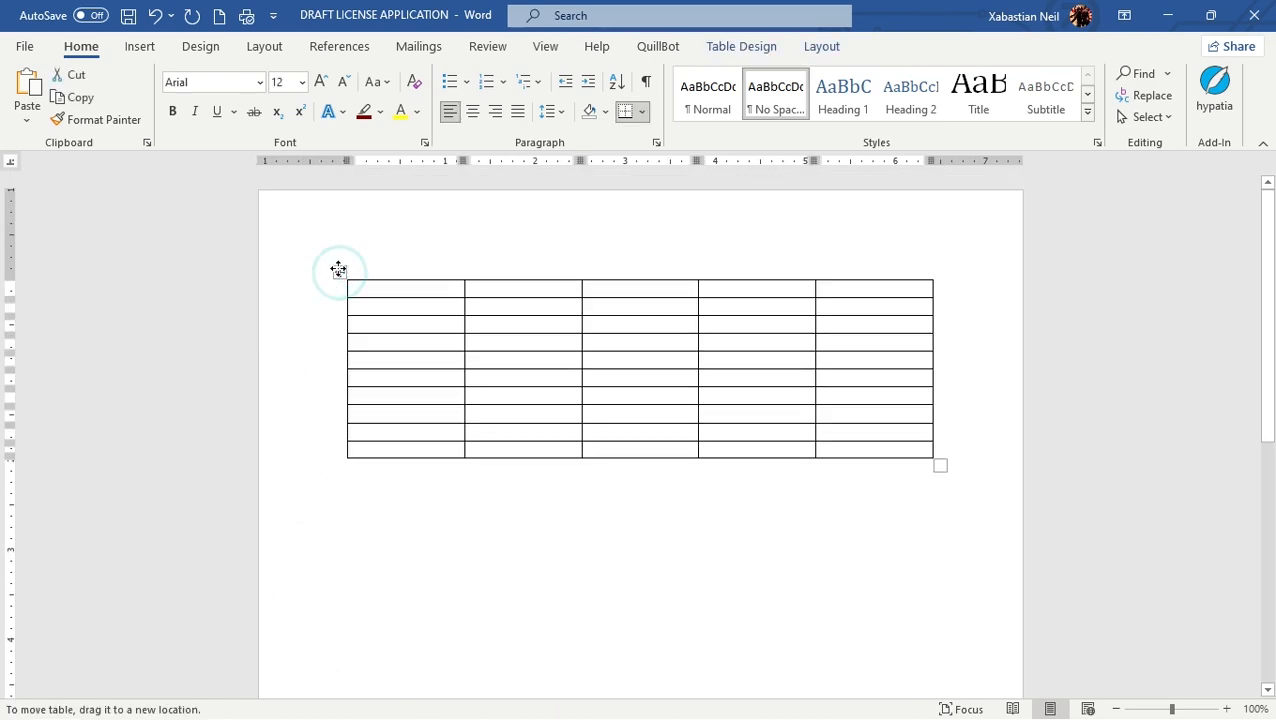
pyautogui.moveTo(341, 273); pyautogui.dragTo(343, 340)
pyautogui.click(384, 287)
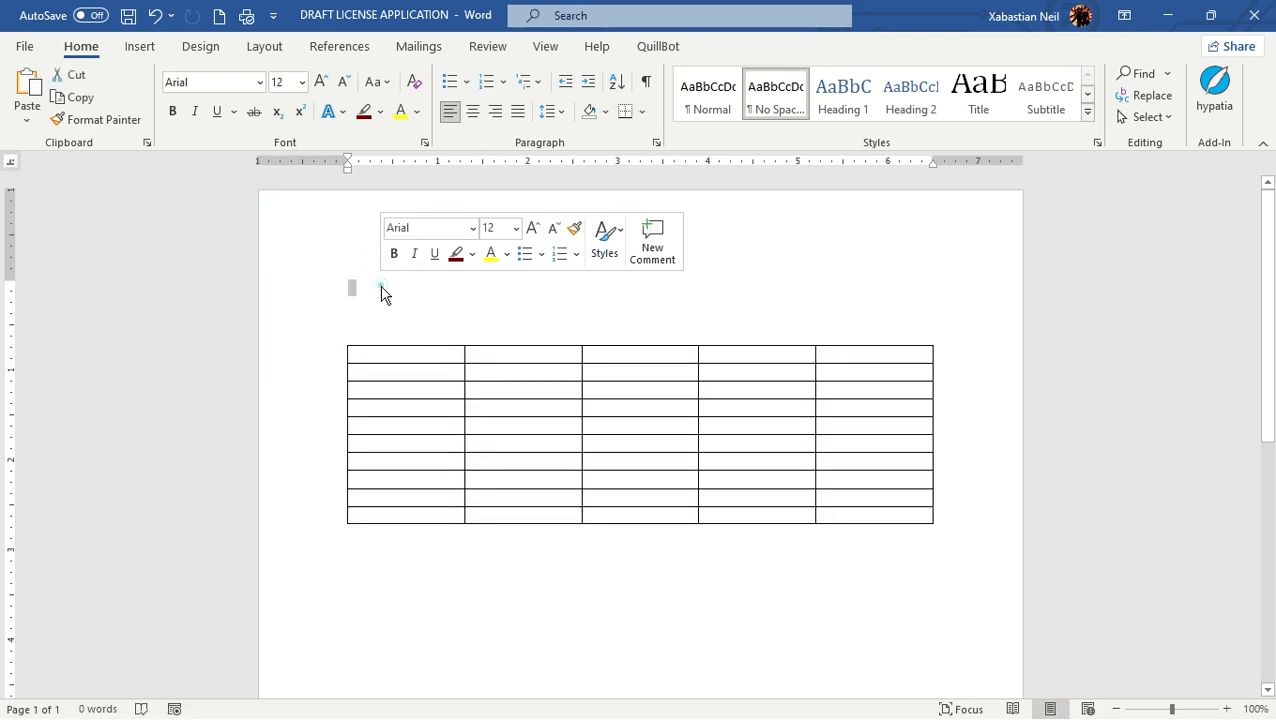
pyautogui.click(362, 388)
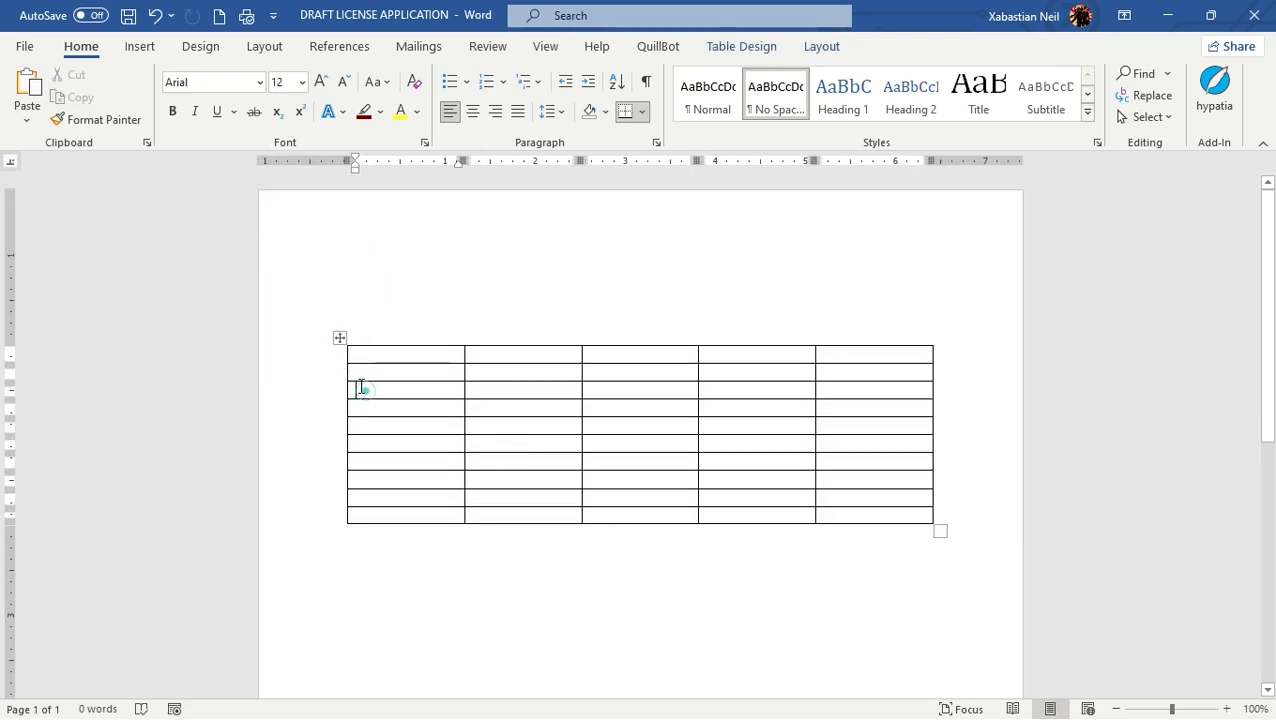
pyautogui.click(340, 338)
pyautogui.click(416, 570)
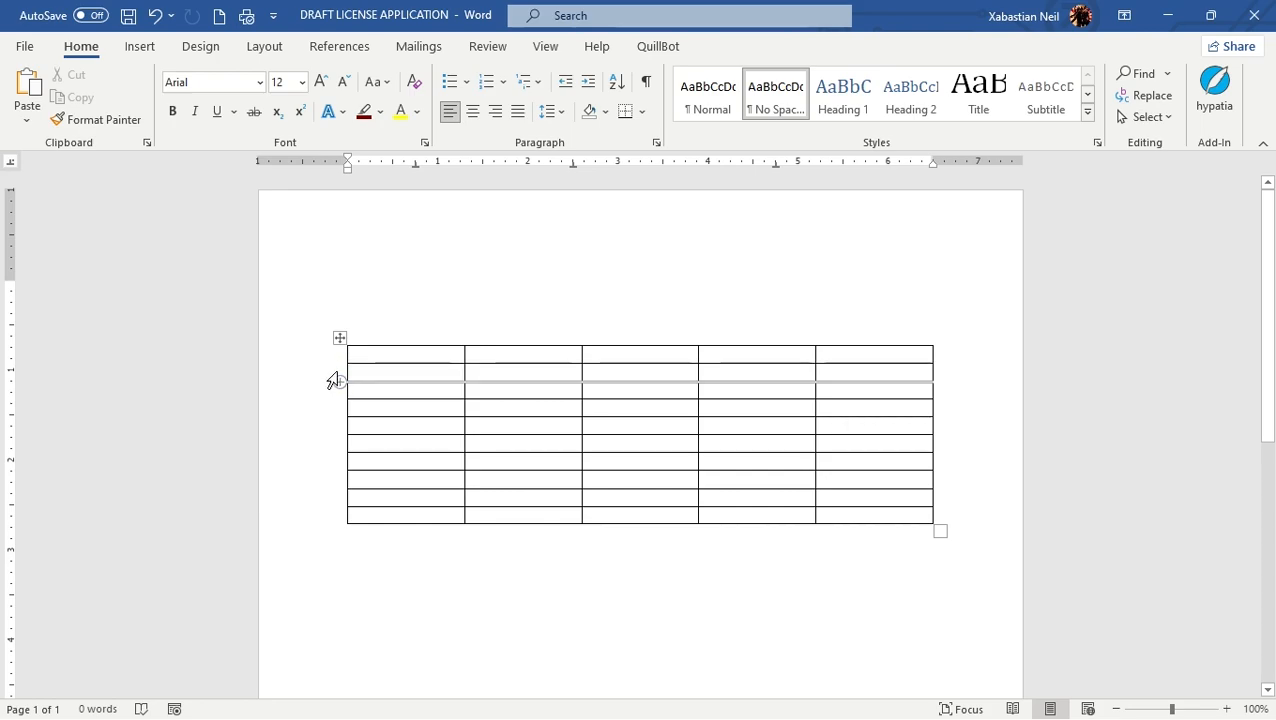
# Insert a series of blank rows just below the first row of the table
pyautogui.click(340, 366)
pyautogui.click(340, 366)
pyautogui.click(340, 366)
pyautogui.click(340, 366)
pyautogui.click(340, 366)
pyautogui.click(340, 366)
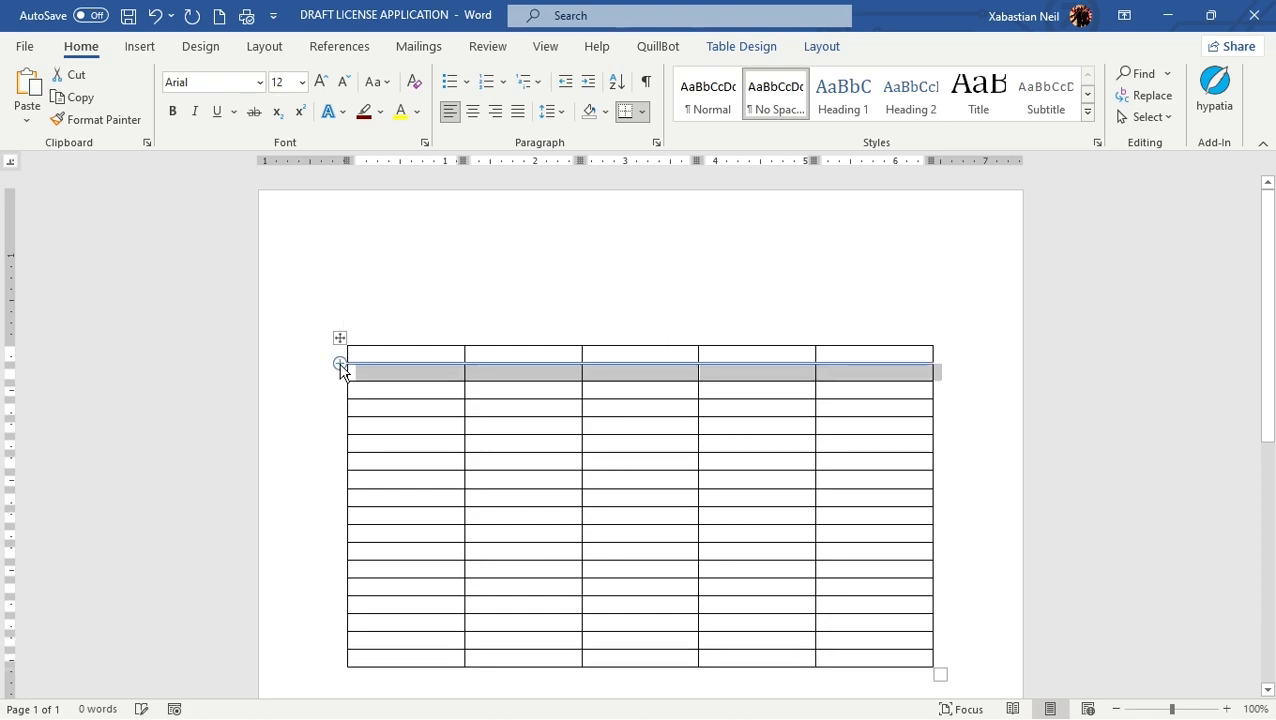
pyautogui.click(340, 366)
pyautogui.click(340, 366)
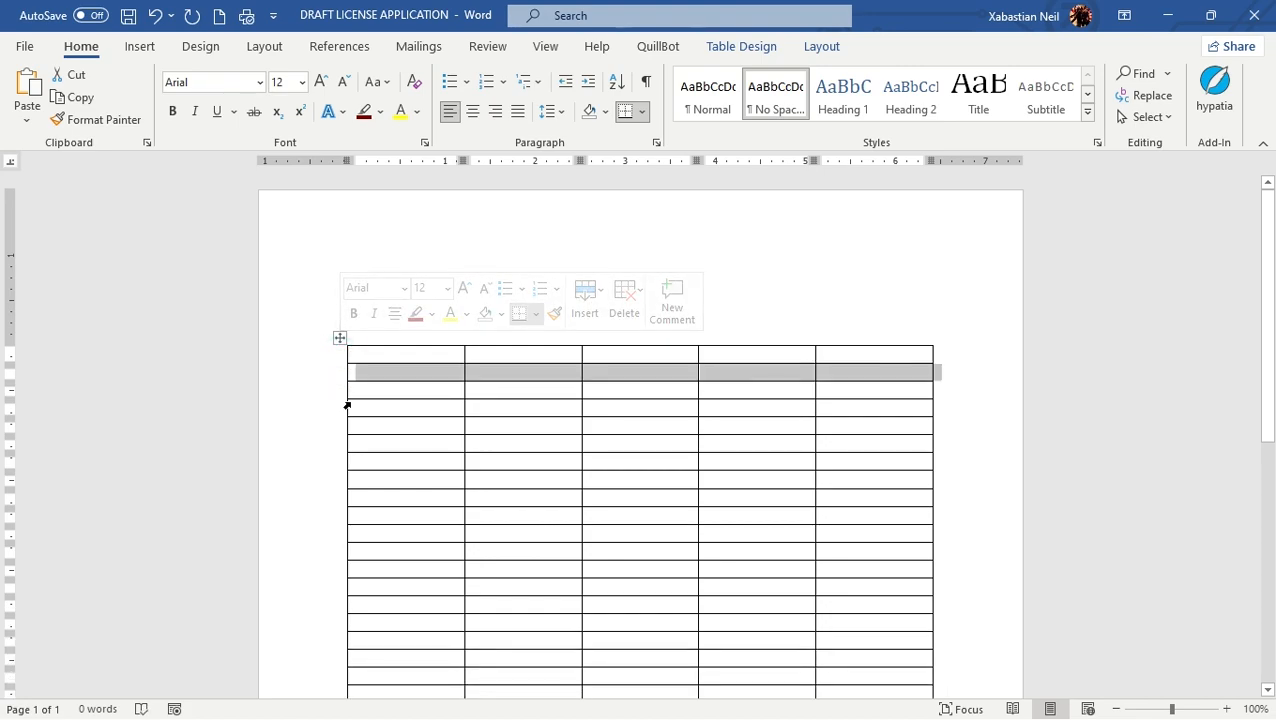
pyautogui.click(340, 382)
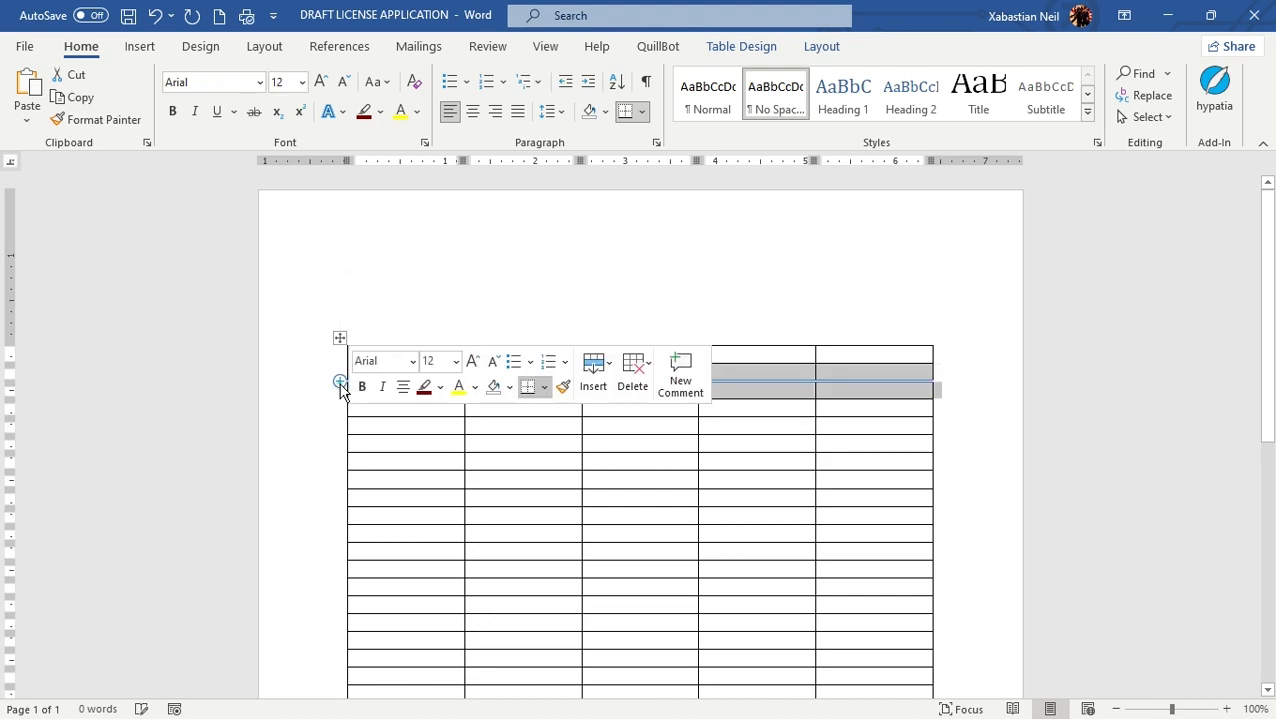
# Delete the last 14 rows of the table
pyautogui.scroll(-10, 362, 603)
pyautogui.scroll(10, 370, 586)
pyautogui.scroll(-6, 350, 575)
pyautogui.moveTo(735, 544); pyautogui.dragTo(359, 295)
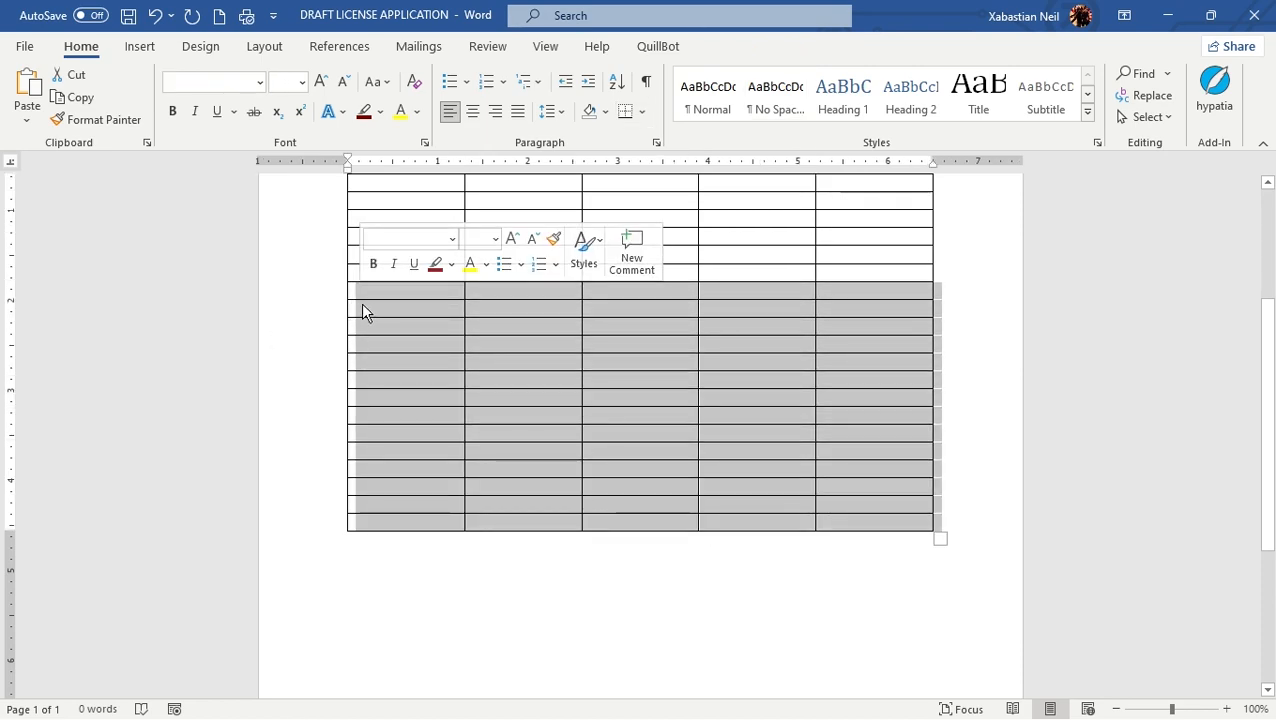
pyautogui.press('BackSpace')
pyautogui.press('Return')
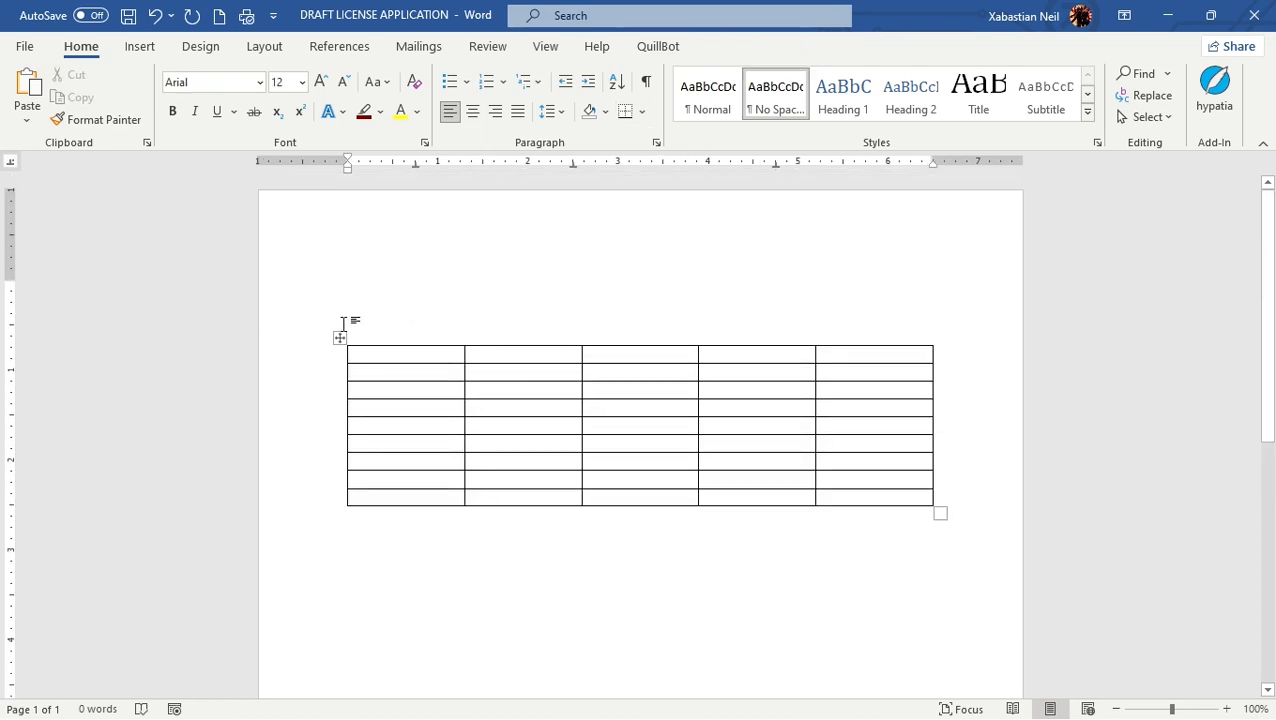
# Move the whole table up to the top margin of the page and deselect it
pyautogui.moveTo(341, 339); pyautogui.dragTo(342, 268)
pyautogui.click(512, 535)
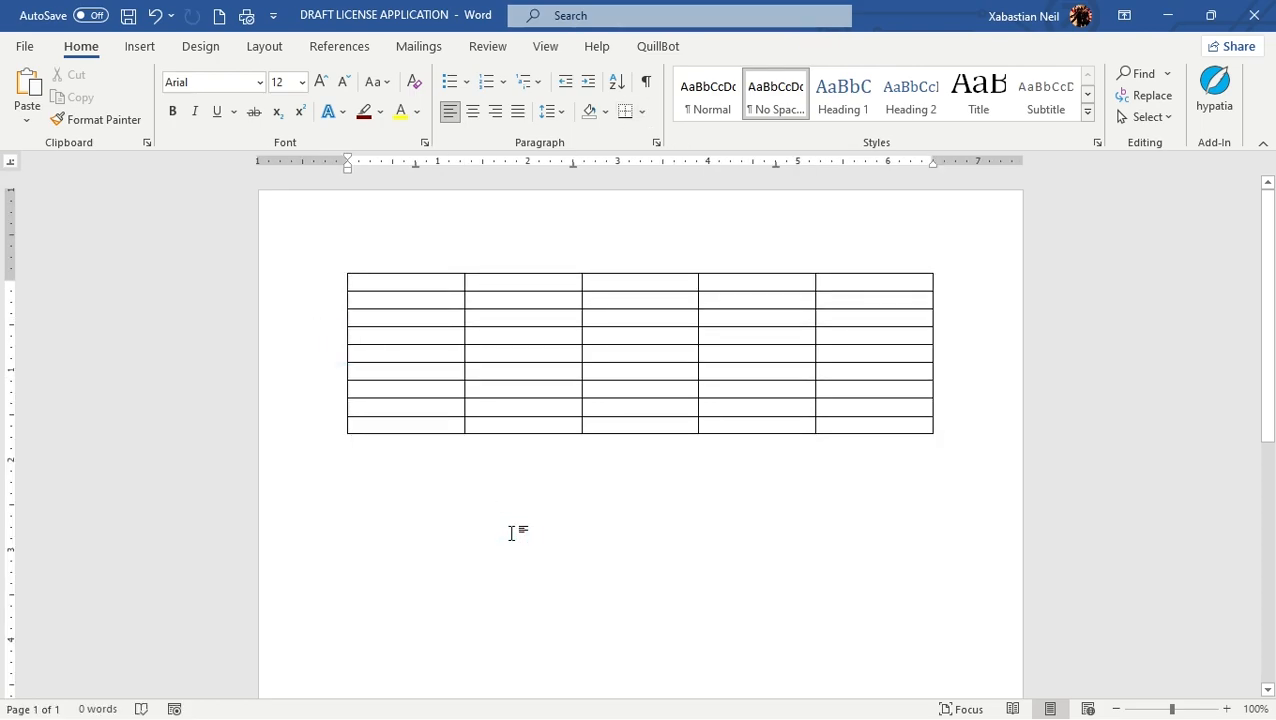
pyautogui.click(288, 272)
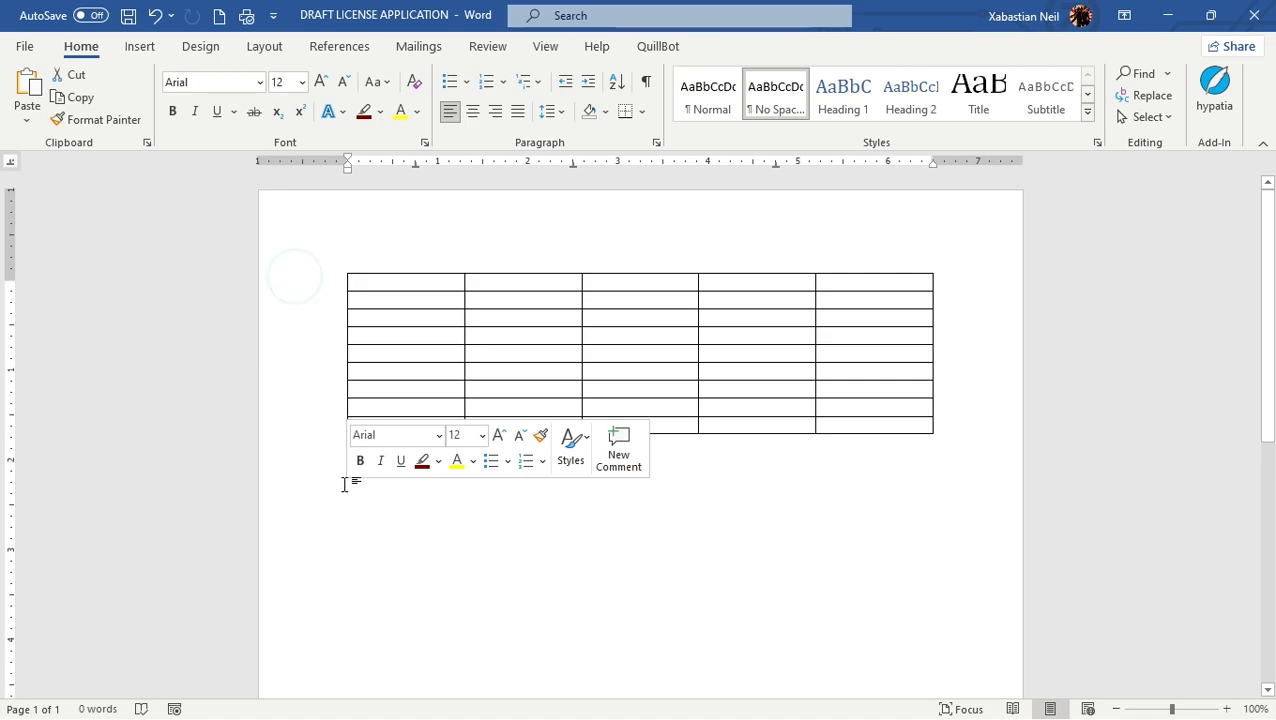
pyautogui.click(293, 441)
pyautogui.click(447, 256)
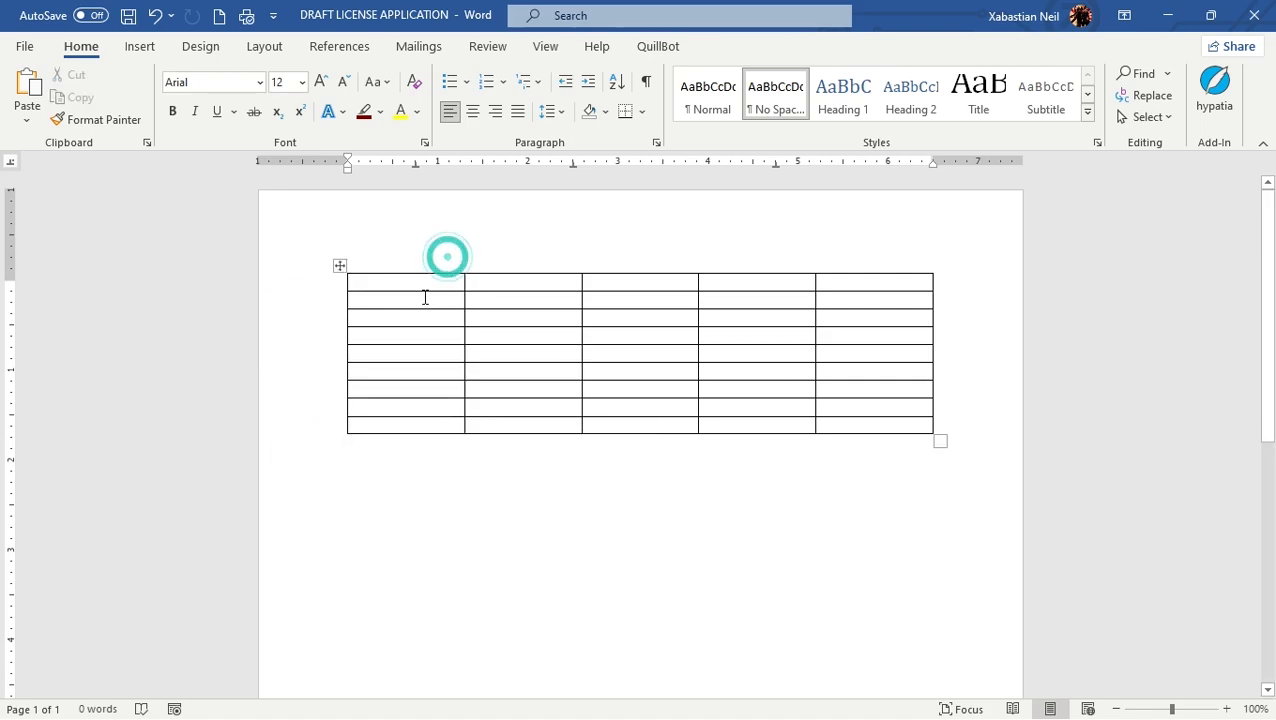
pyautogui.click(424, 296)
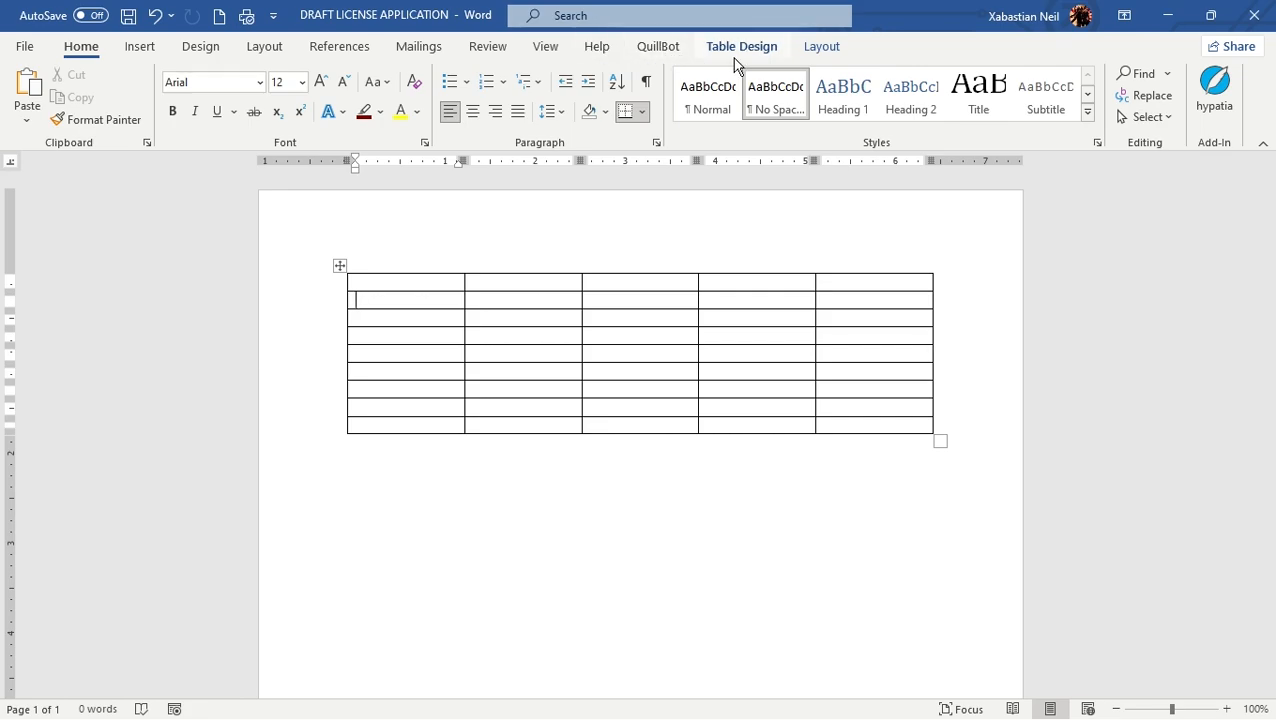
pyautogui.click(757, 48)
pyautogui.click(822, 46)
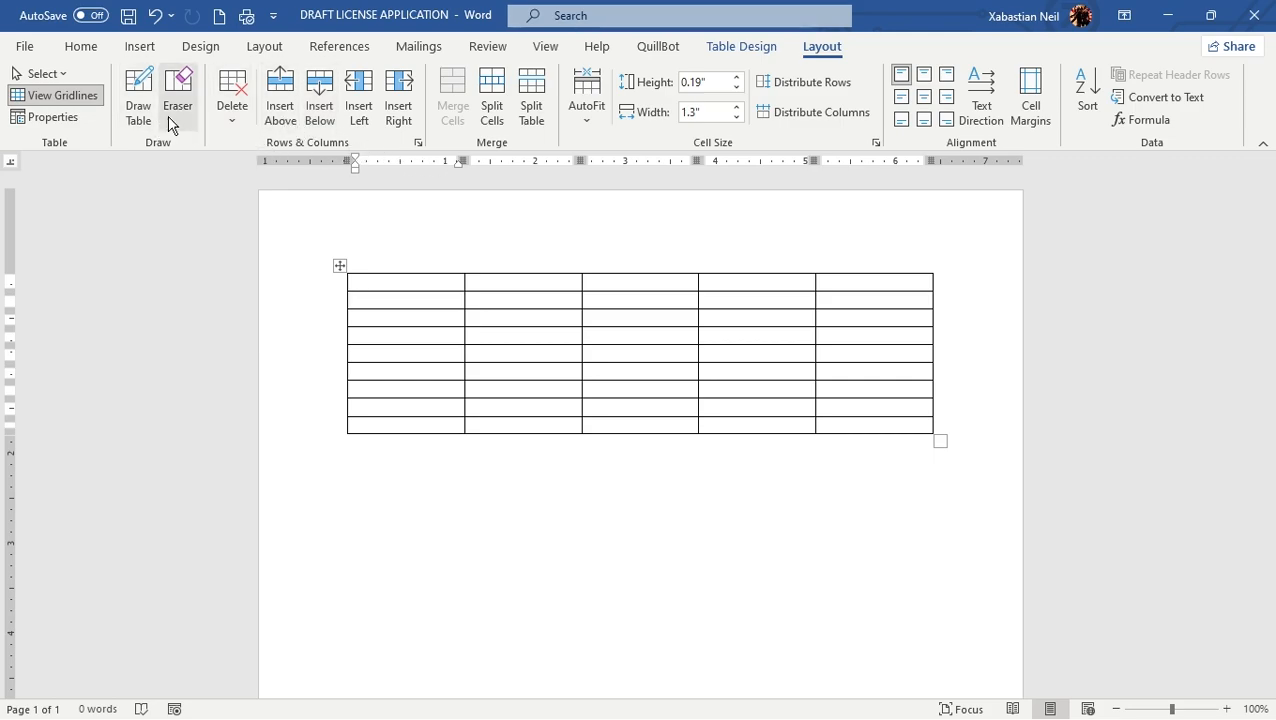
pyautogui.click(100, 50)
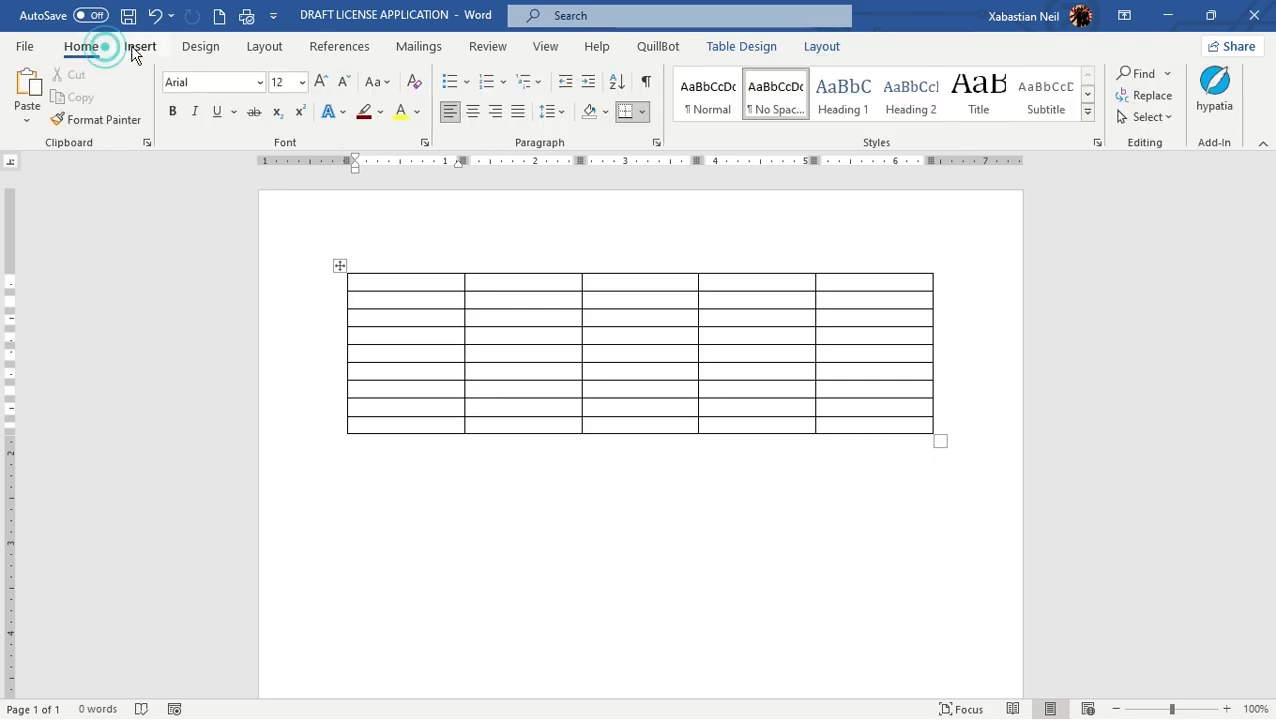
# Draw four adjoining cells of different widths by hand along the bottom edge of the table with Draw Table
pyautogui.click(131, 50)
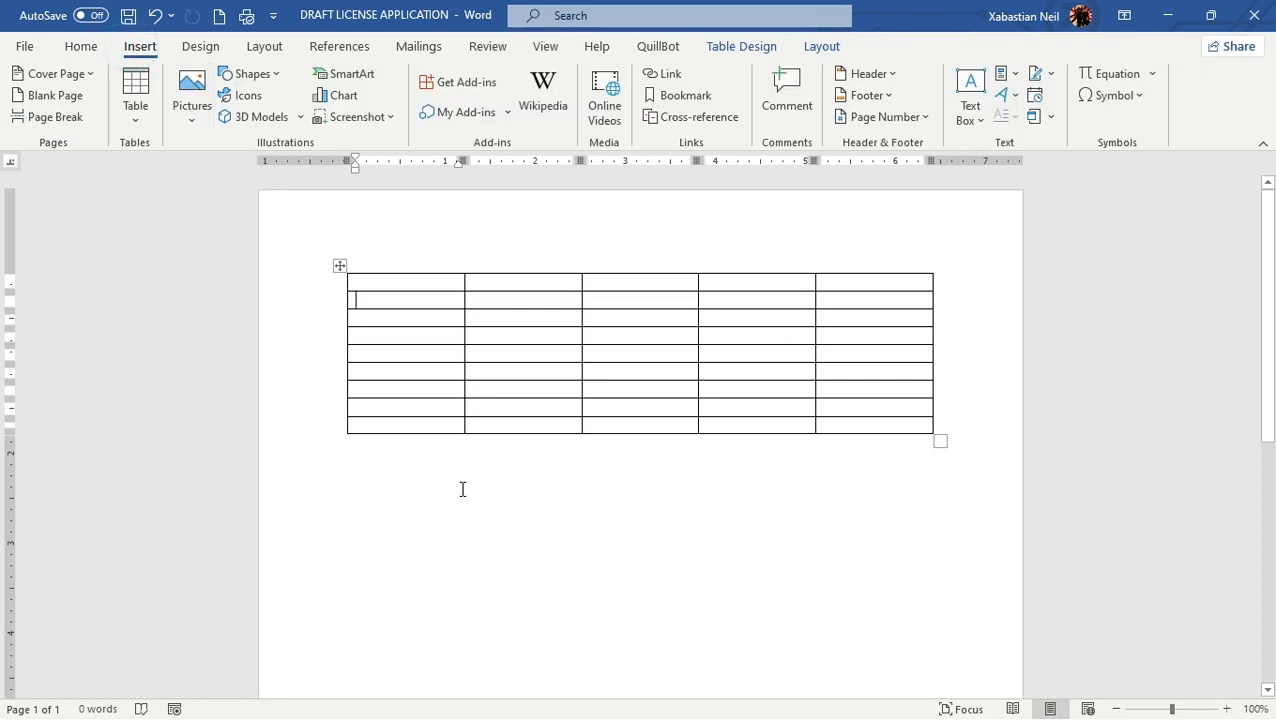
pyautogui.click(134, 120)
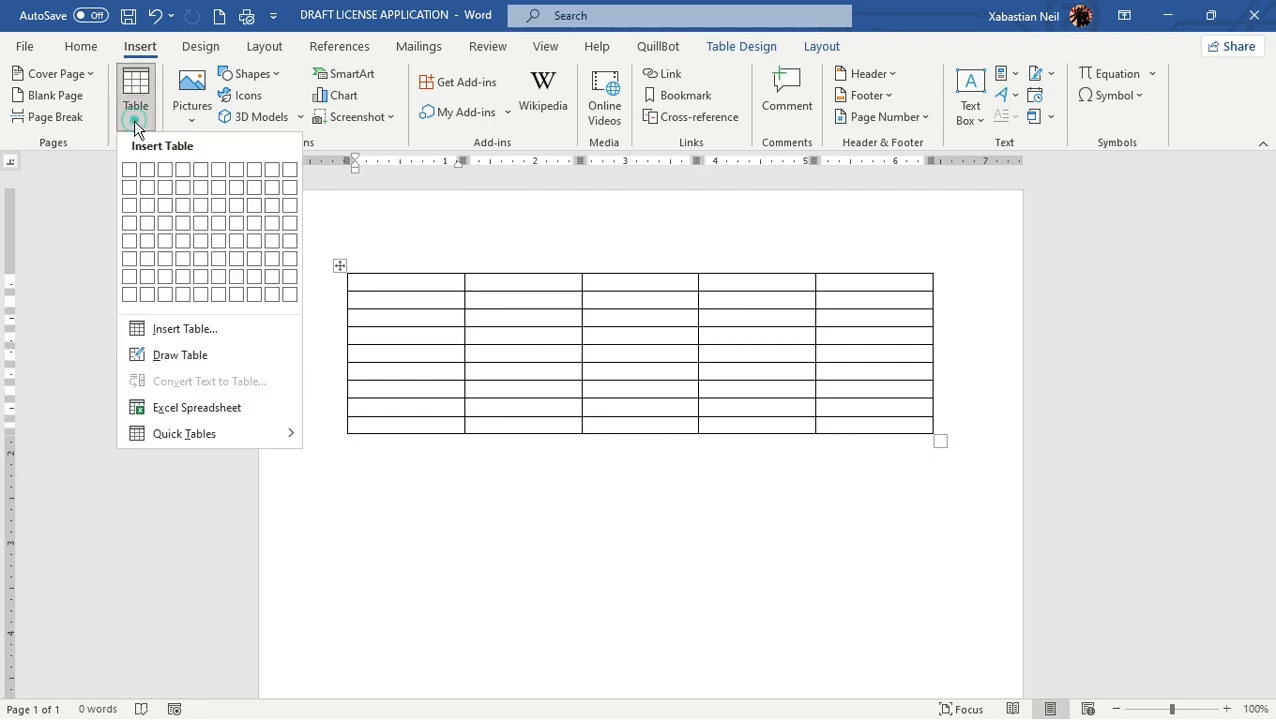
pyautogui.click(207, 358)
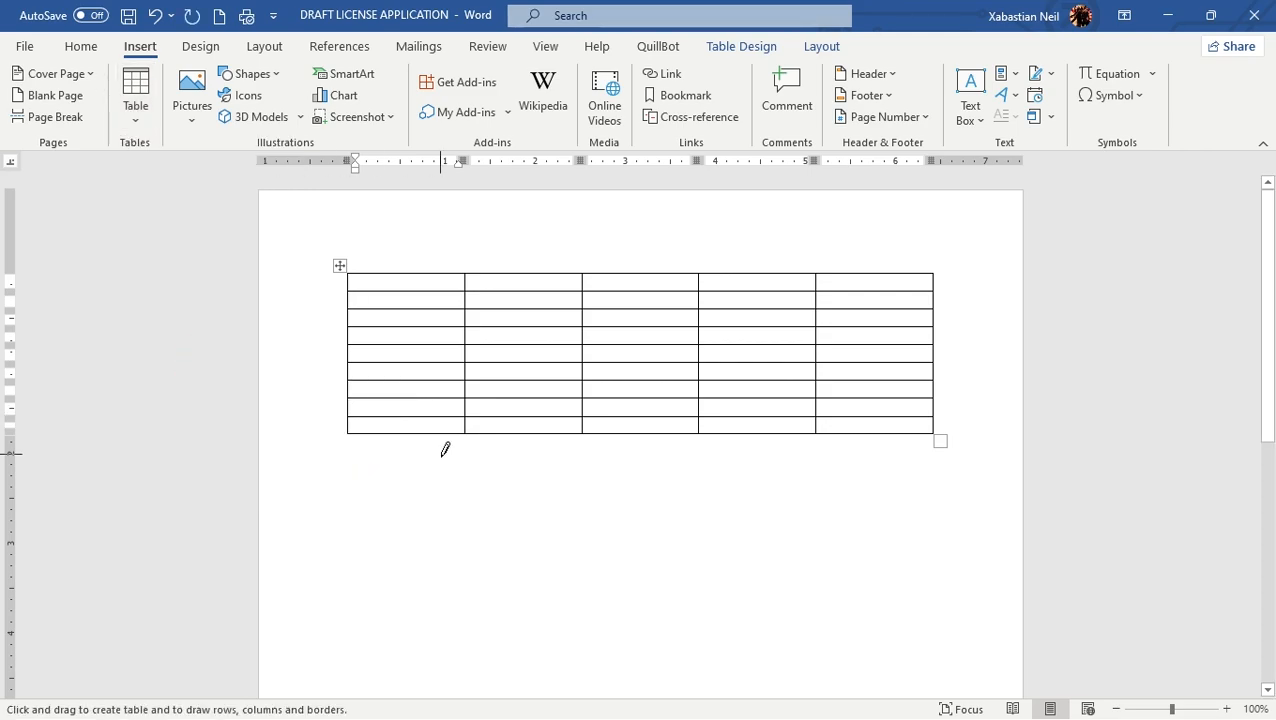
pyautogui.moveTo(352, 441)
pyautogui.mouseDown()
pyautogui.moveTo(449, 443)
pyautogui.moveTo(464, 458)
pyautogui.mouseUp()
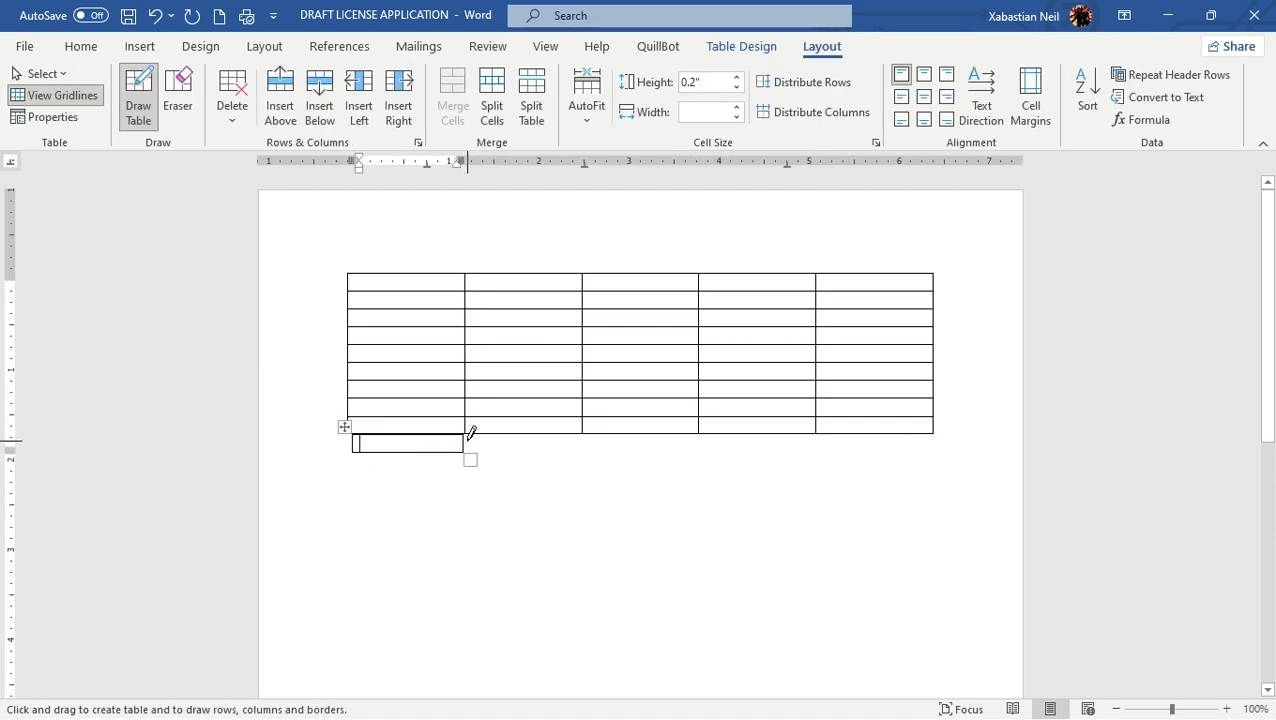
pyautogui.moveTo(464, 433)
pyautogui.mouseDown()
pyautogui.moveTo(588, 449)
pyautogui.moveTo(682, 602)
pyautogui.mouseUp()
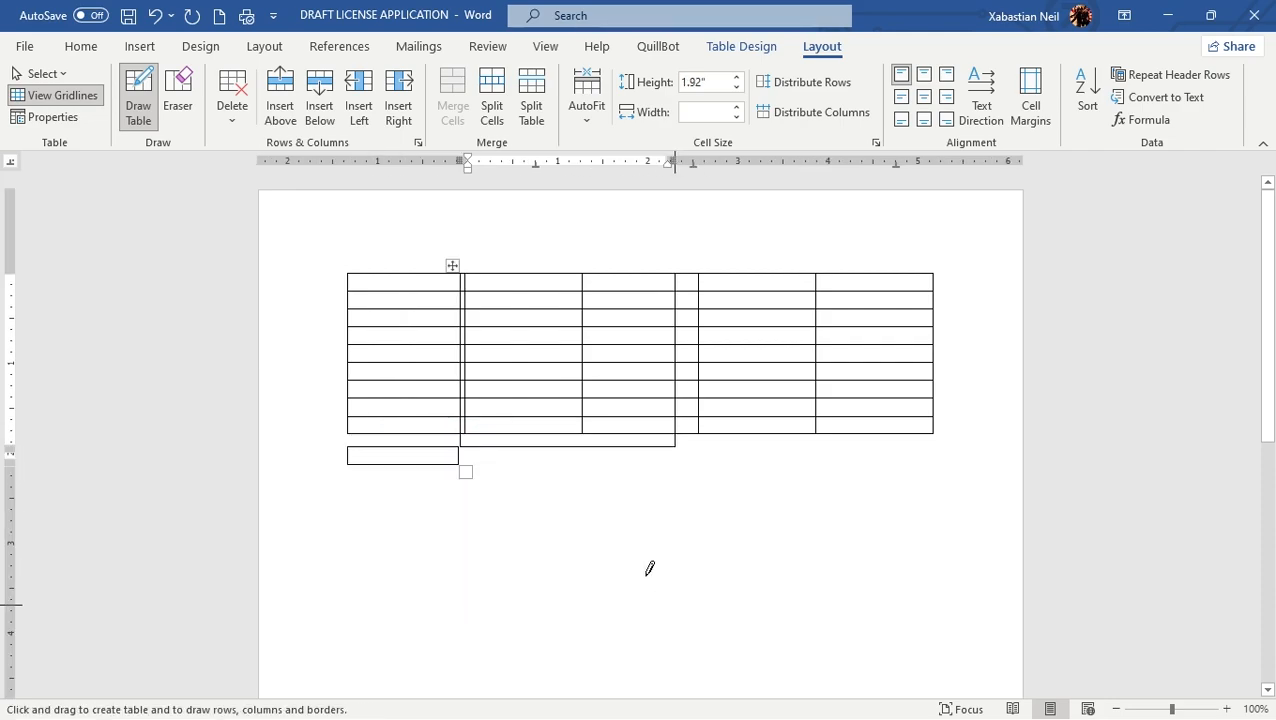
pyautogui.moveTo(678, 433)
pyautogui.mouseDown()
pyautogui.moveTo(829, 458)
pyautogui.moveTo(819, 479)
pyautogui.mouseUp()
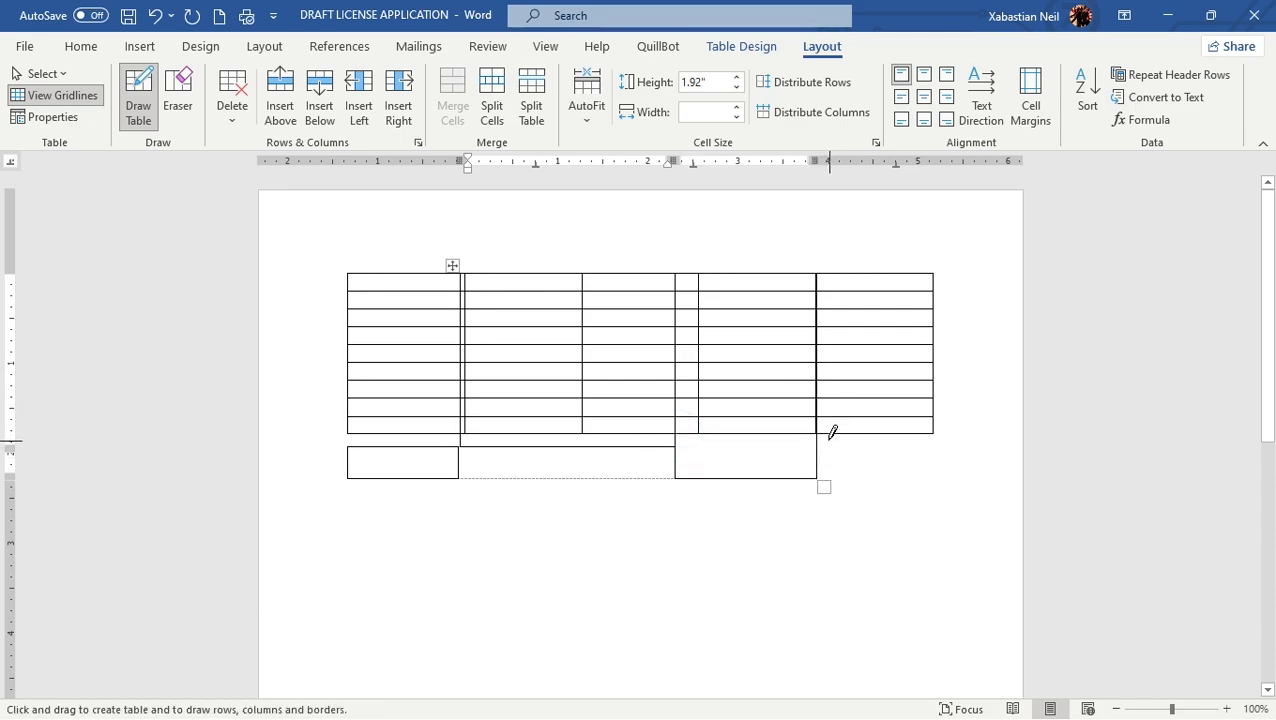
pyautogui.moveTo(817, 433); pyautogui.dragTo(928, 464)
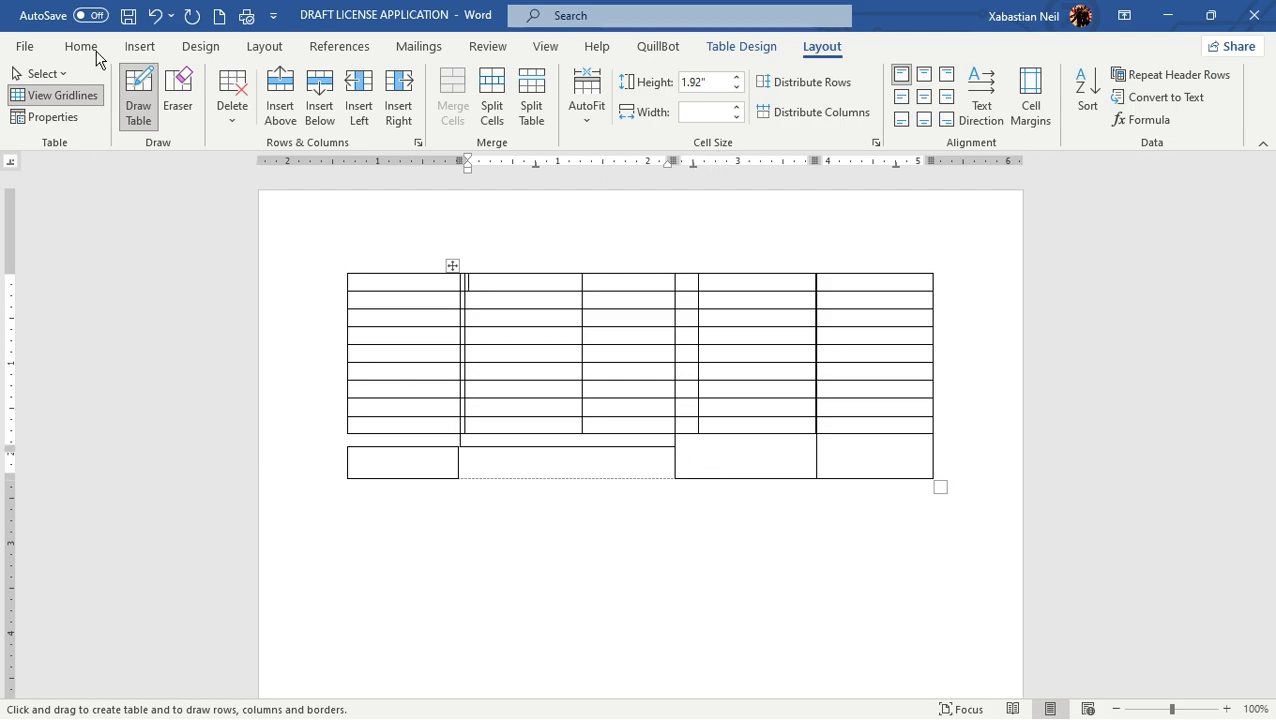
# Undo all four cells drawn by hand below the table
pyautogui.click(158, 22)
pyautogui.click(160, 25)
pyautogui.click(160, 25)
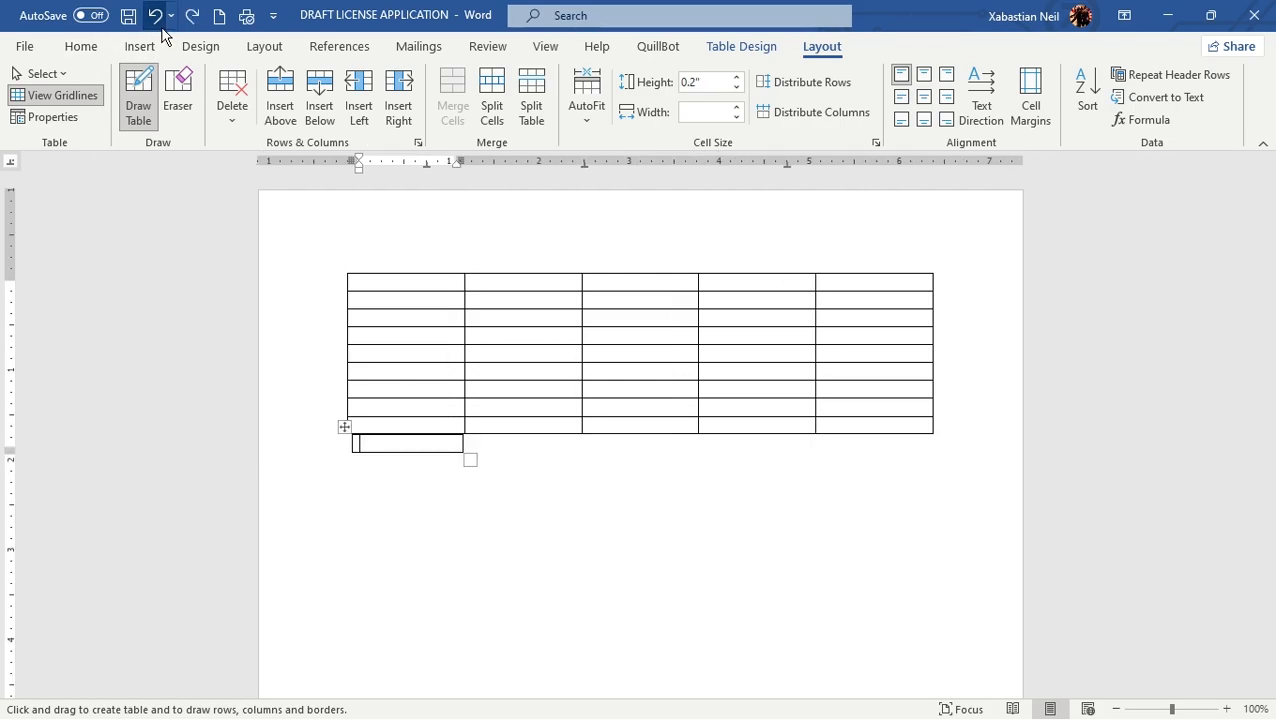
pyautogui.click(160, 25)
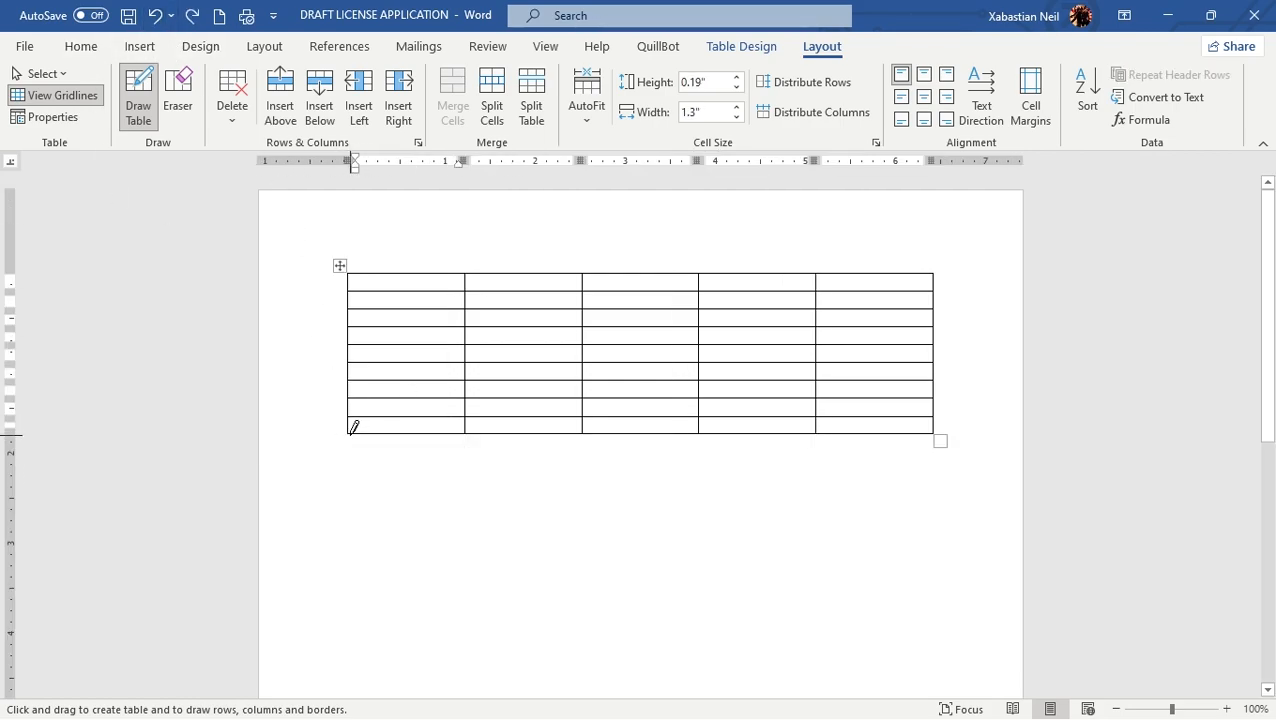
# Draw a full-width row about 0.35 inch high below the last row and subdivide it with hand-drawn lines and cells
pyautogui.moveTo(348, 433)
pyautogui.mouseDown()
pyautogui.moveTo(473, 465)
pyautogui.moveTo(538, 441)
pyautogui.moveTo(593, 460)
pyautogui.moveTo(615, 433)
pyautogui.moveTo(705, 464)
pyautogui.moveTo(824, 460)
pyautogui.moveTo(818, 451)
pyautogui.moveTo(848, 437)
pyautogui.moveTo(941, 459)
pyautogui.mouseUp()
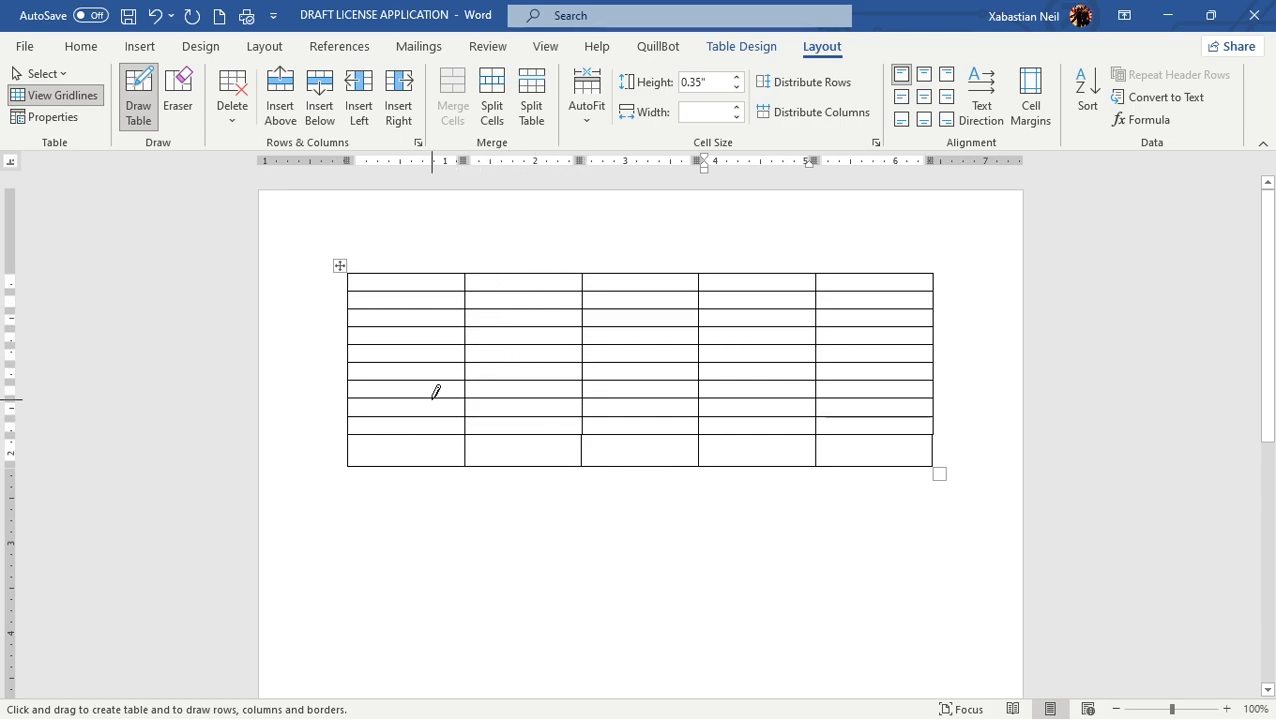
pyautogui.moveTo(522, 434); pyautogui.dragTo(520, 466)
pyautogui.moveTo(652, 438)
pyautogui.mouseDown()
pyautogui.moveTo(652, 450)
pyautogui.moveTo(652, 436)
pyautogui.moveTo(652, 448)
pyautogui.moveTo(697, 450)
pyautogui.moveTo(661, 447)
pyautogui.moveTo(667, 470)
pyautogui.moveTo(703, 496)
pyautogui.mouseUp()
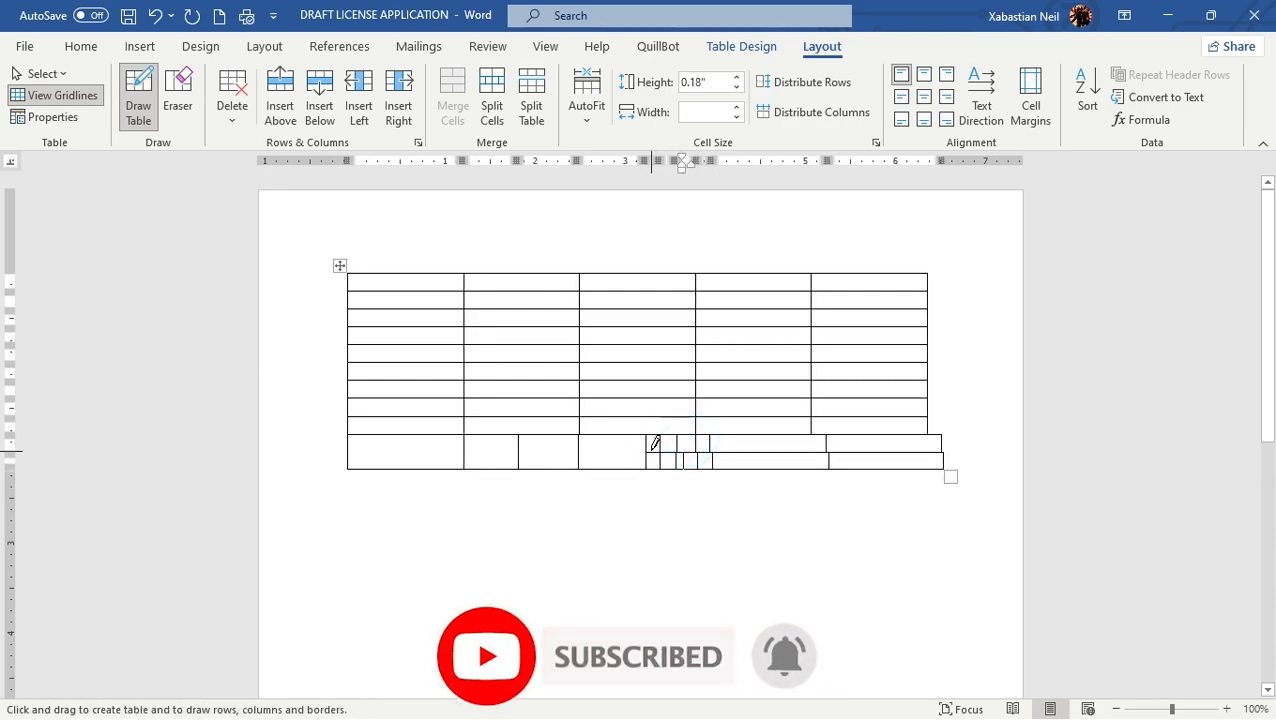
pyautogui.moveTo(700, 434)
pyautogui.mouseDown()
pyautogui.moveTo(650, 448)
pyautogui.moveTo(709, 447)
pyautogui.moveTo(697, 535)
pyautogui.mouseUp()
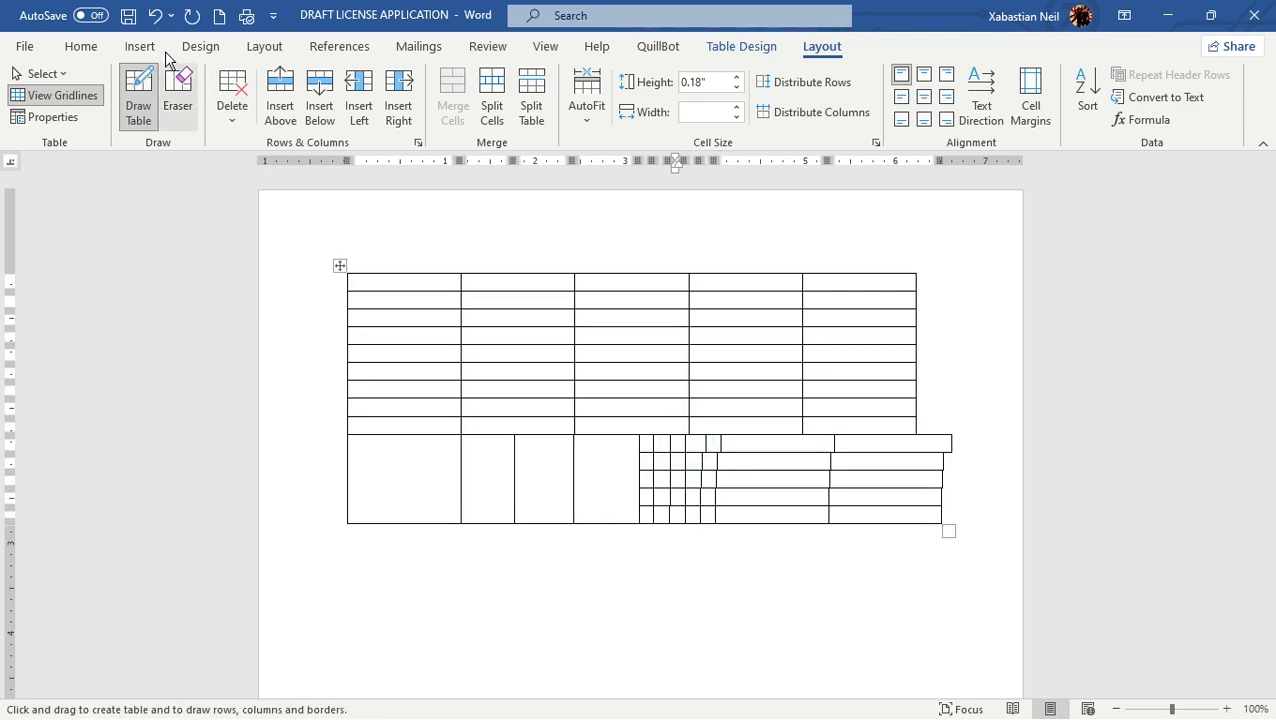
# Undo the hand-drawn row with all its subdivisions and leave the Draw Table tool
pyautogui.click(155, 16)
pyautogui.click(155, 16)
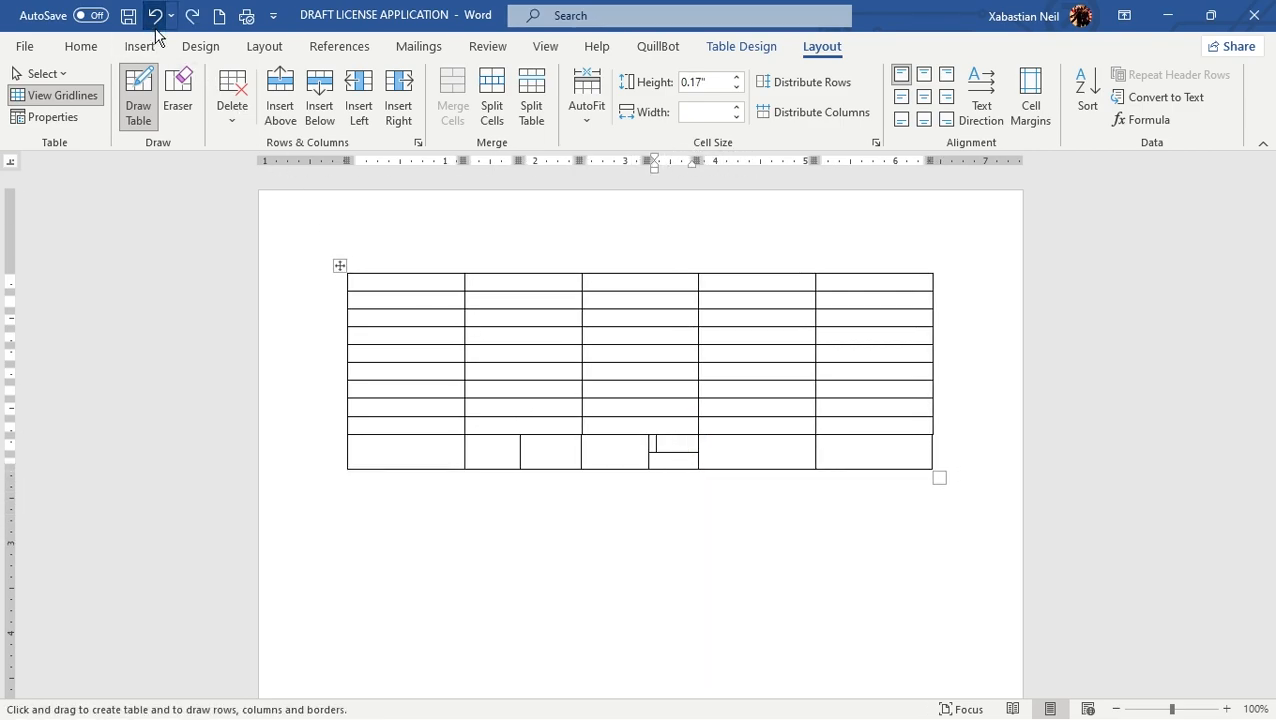
pyautogui.click(155, 29)
pyautogui.click(155, 29)
pyautogui.click(155, 29)
pyautogui.click(155, 18)
pyautogui.click(155, 18)
pyautogui.click(155, 18)
pyautogui.click(155, 18)
pyautogui.click(155, 18)
pyautogui.click(155, 18)
pyautogui.click(155, 18)
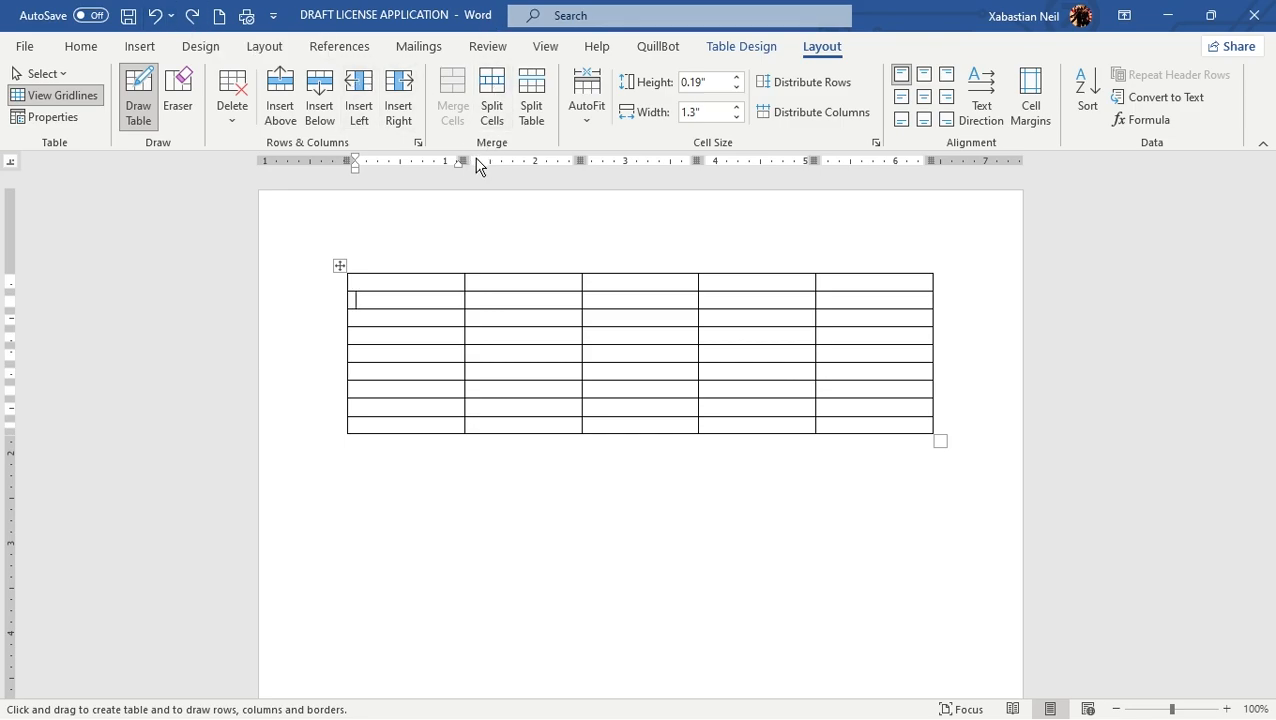
pyautogui.click(138, 100)
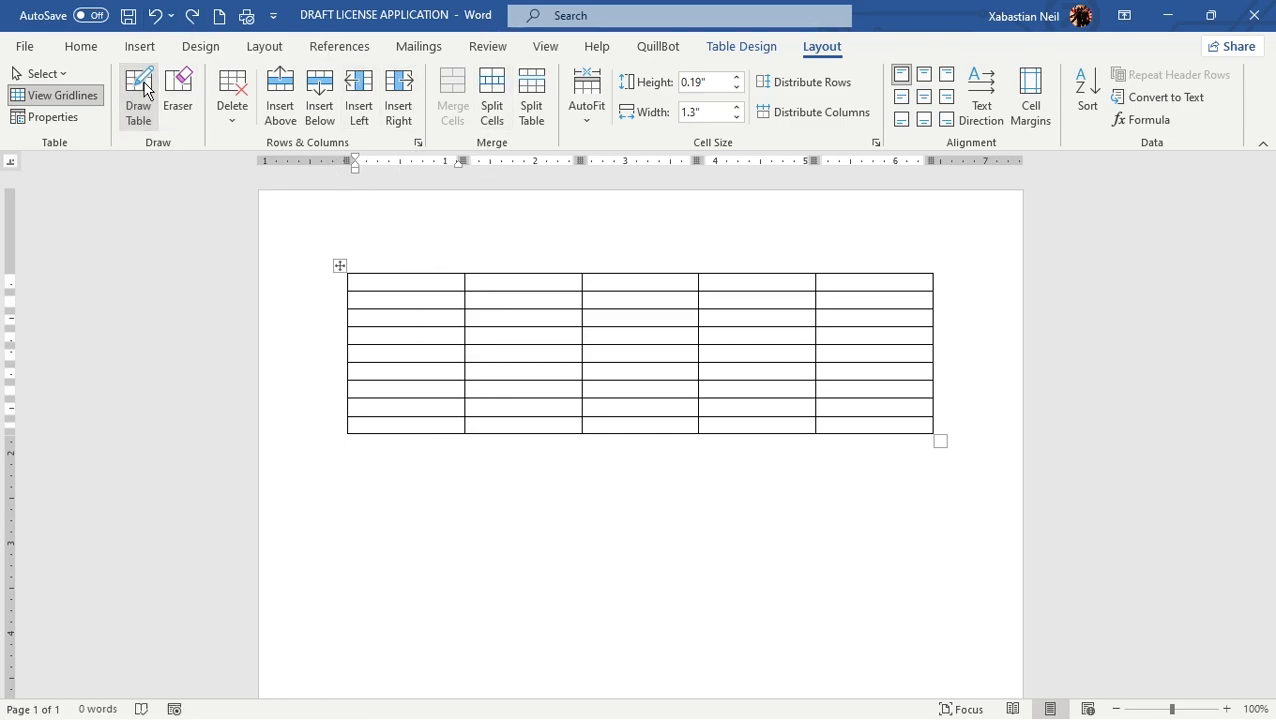
# Split the first cell of the fourth row into 2 columns and 1 row, and undo the split
pyautogui.click(424, 329)
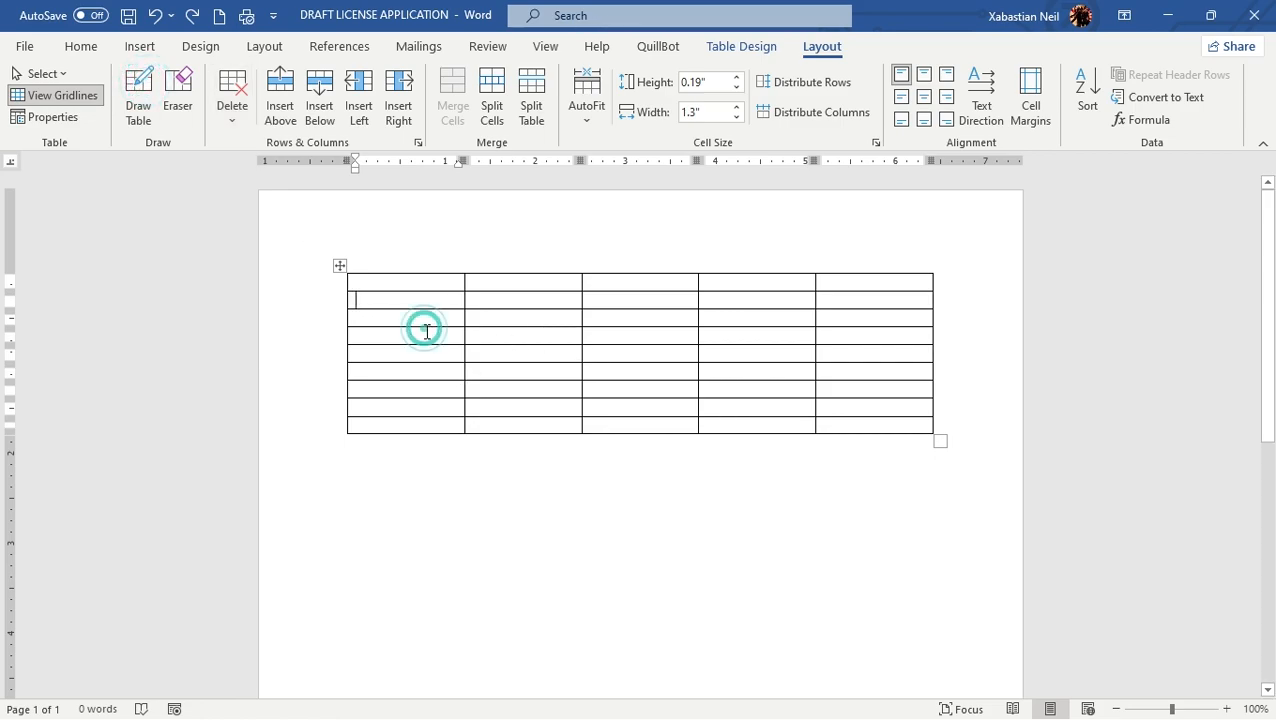
pyautogui.click(447, 335)
pyautogui.click(492, 100)
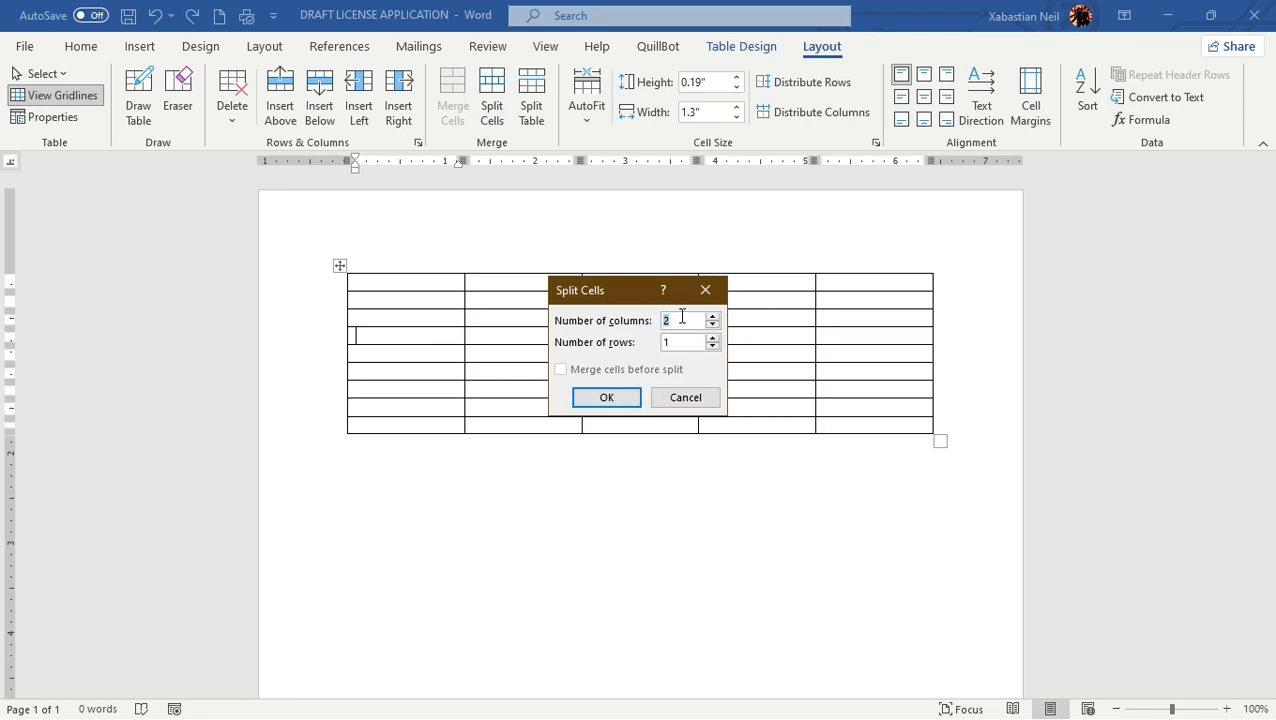
pyautogui.click(622, 392)
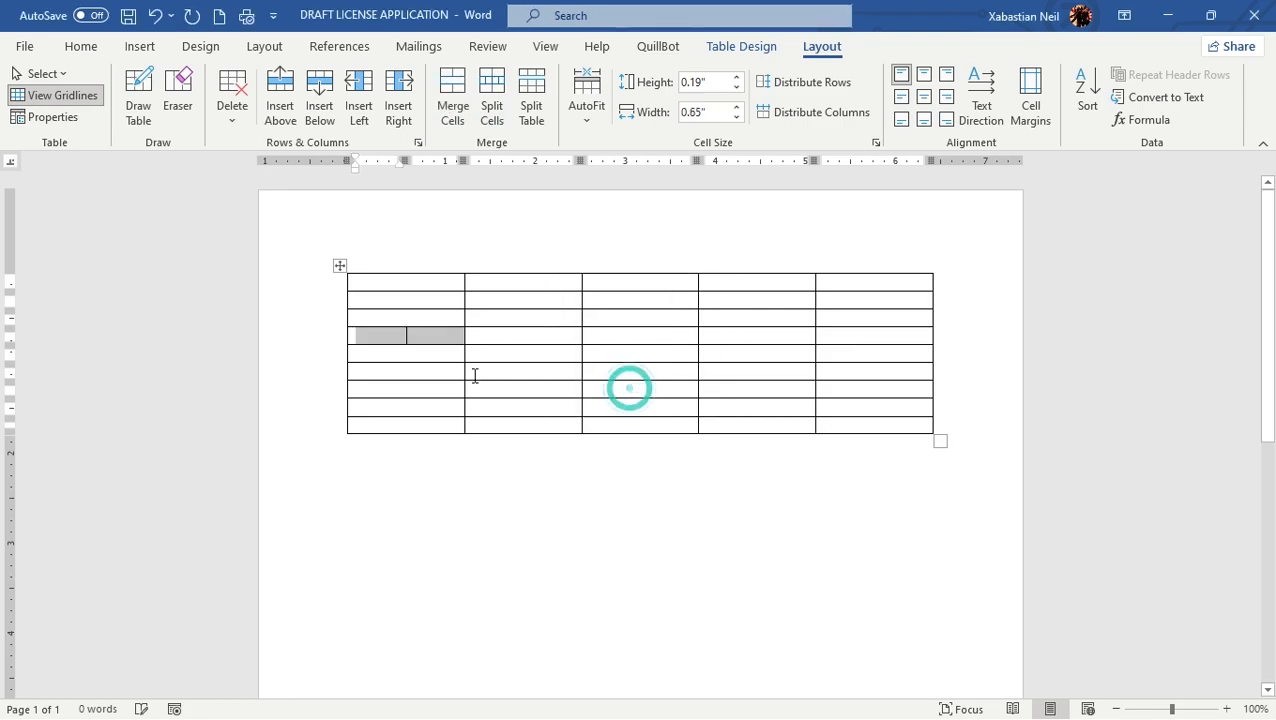
pyautogui.click(420, 340)
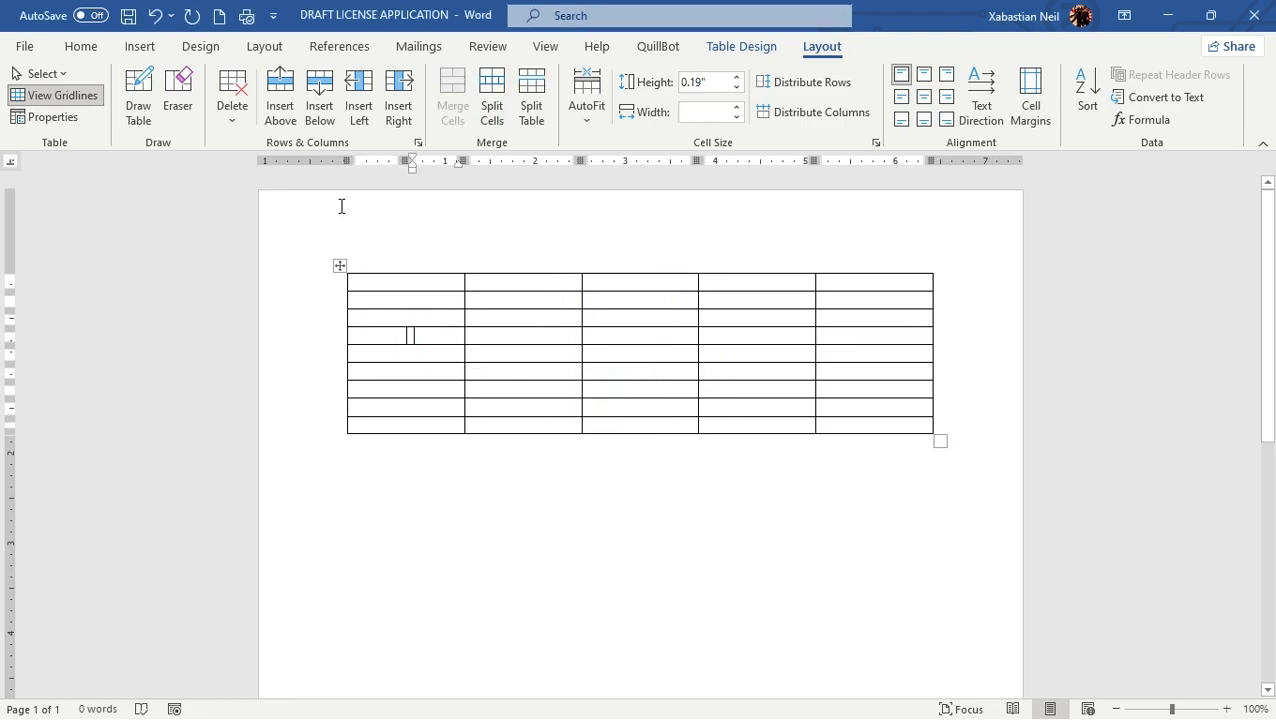
pyautogui.click(154, 16)
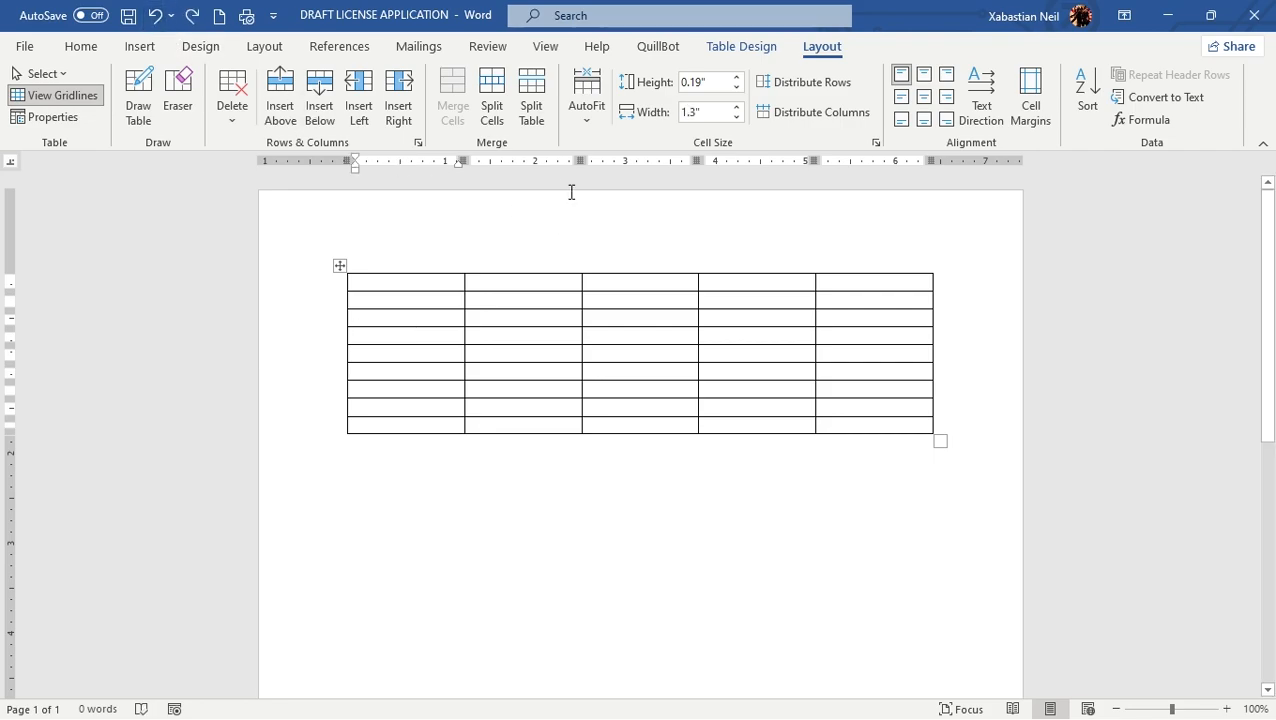
# Split the table in two at its fourth row
pyautogui.click(540, 113)
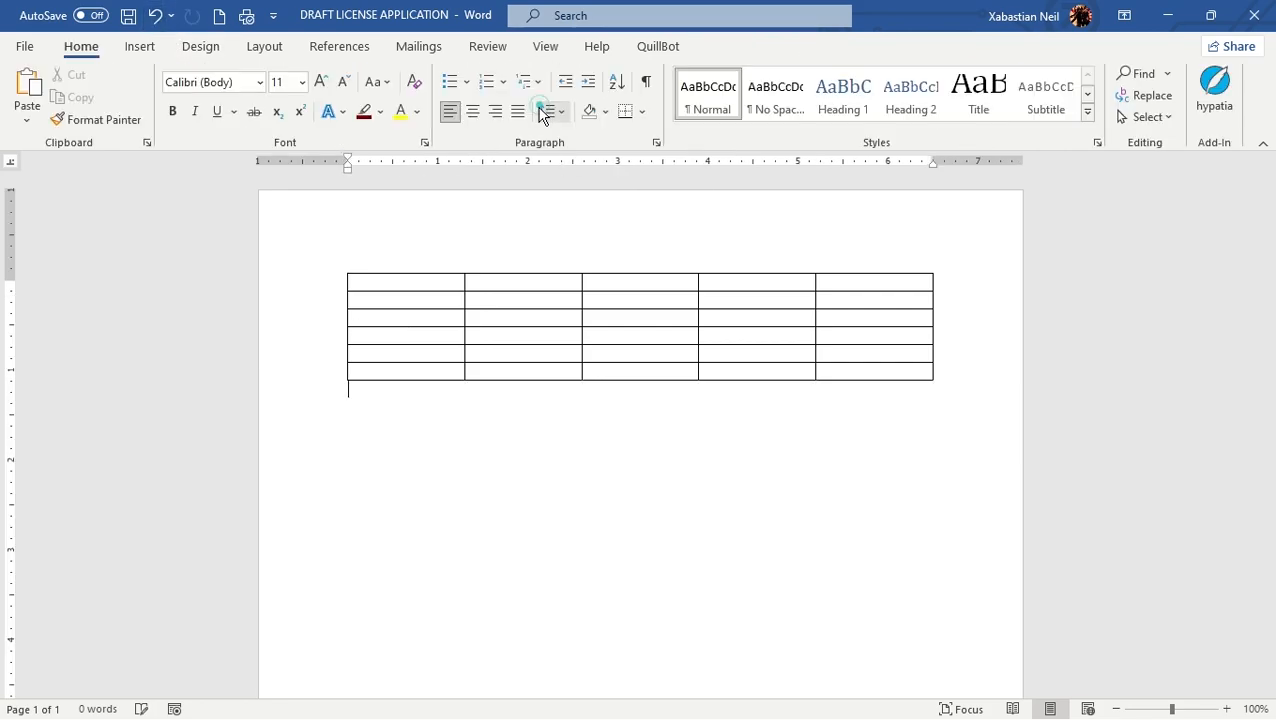
pyautogui.scroll(-10, 600, 437)
pyautogui.scroll(10, 600, 437)
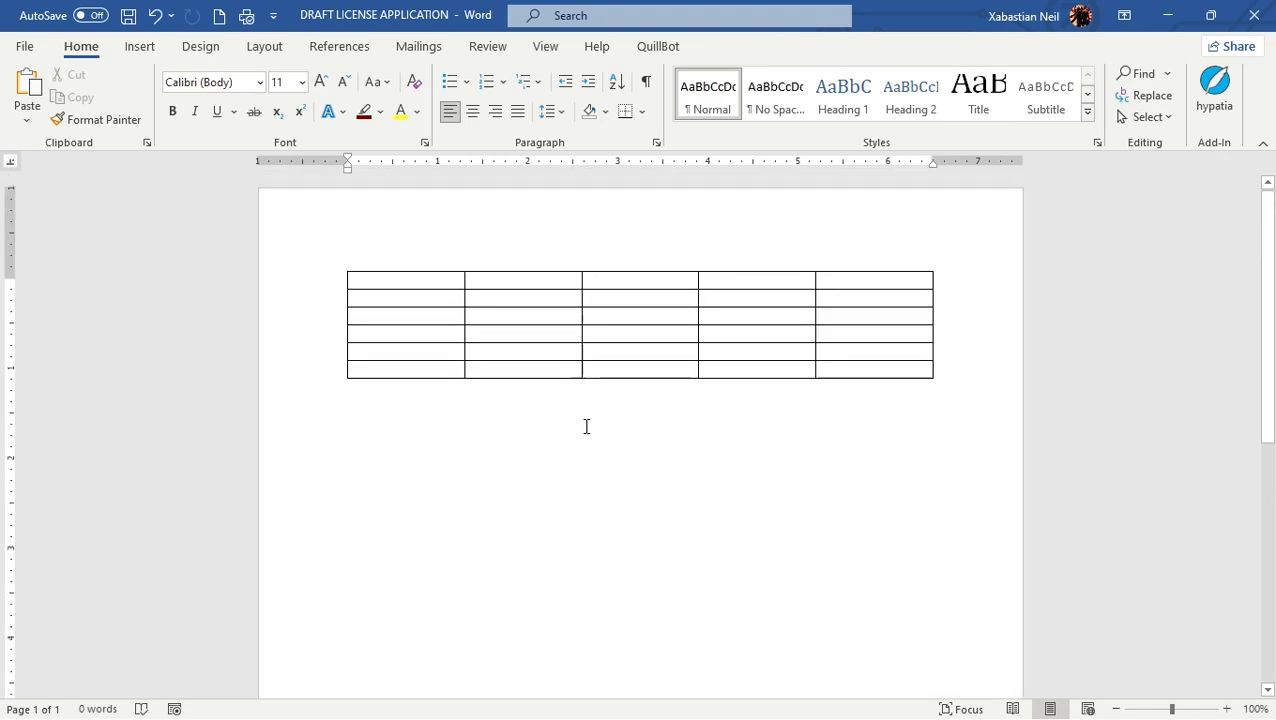
# Split the remaining six-row table again at its third row
pyautogui.click(377, 311)
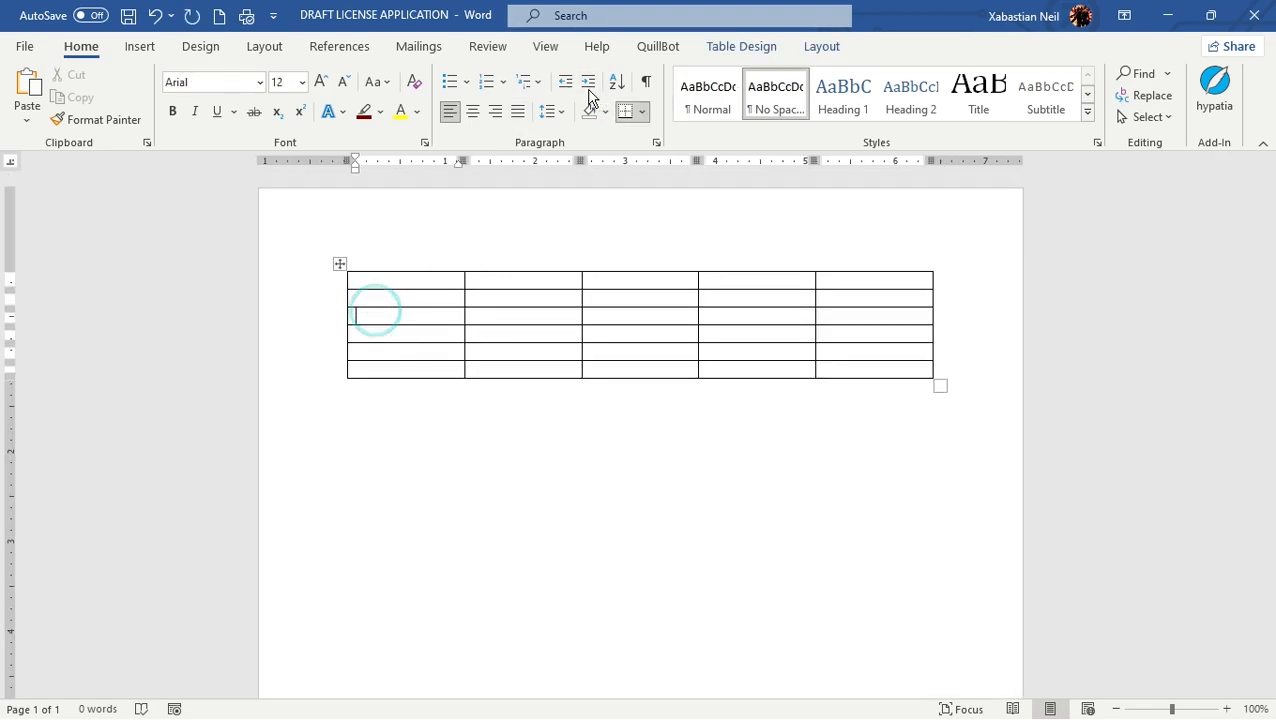
pyautogui.click(745, 47)
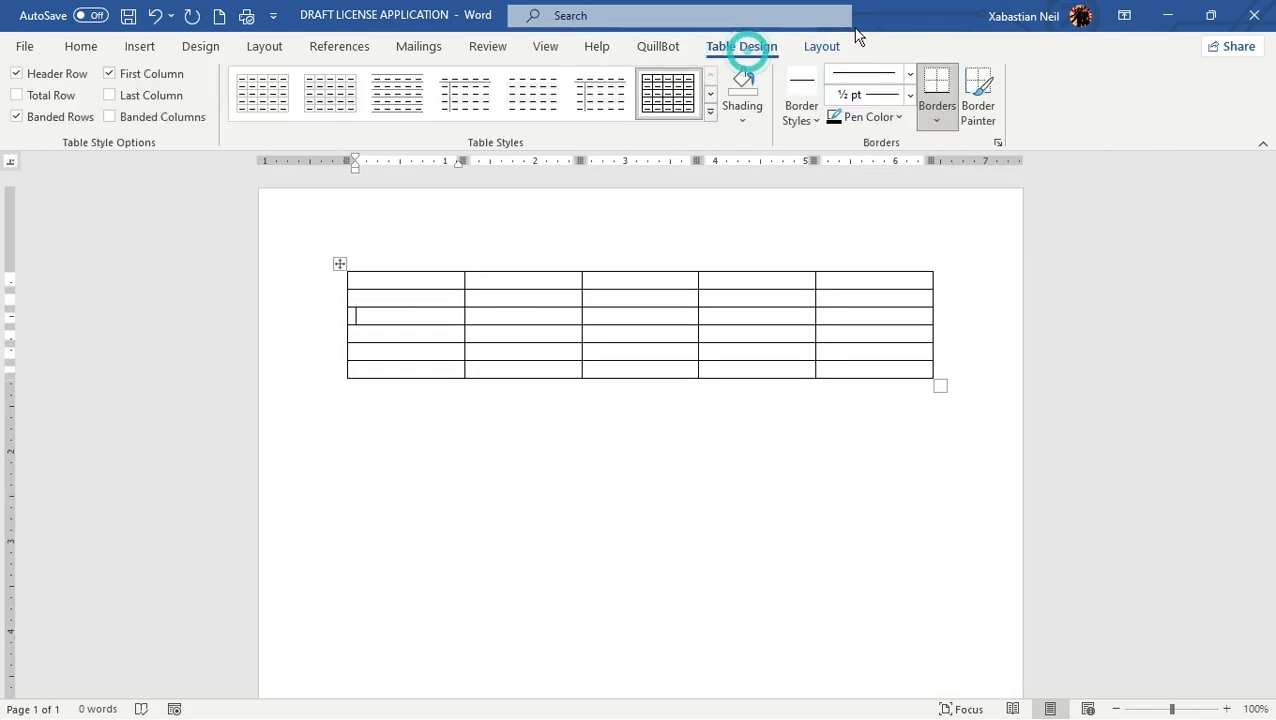
pyautogui.click(821, 47)
pyautogui.click(531, 100)
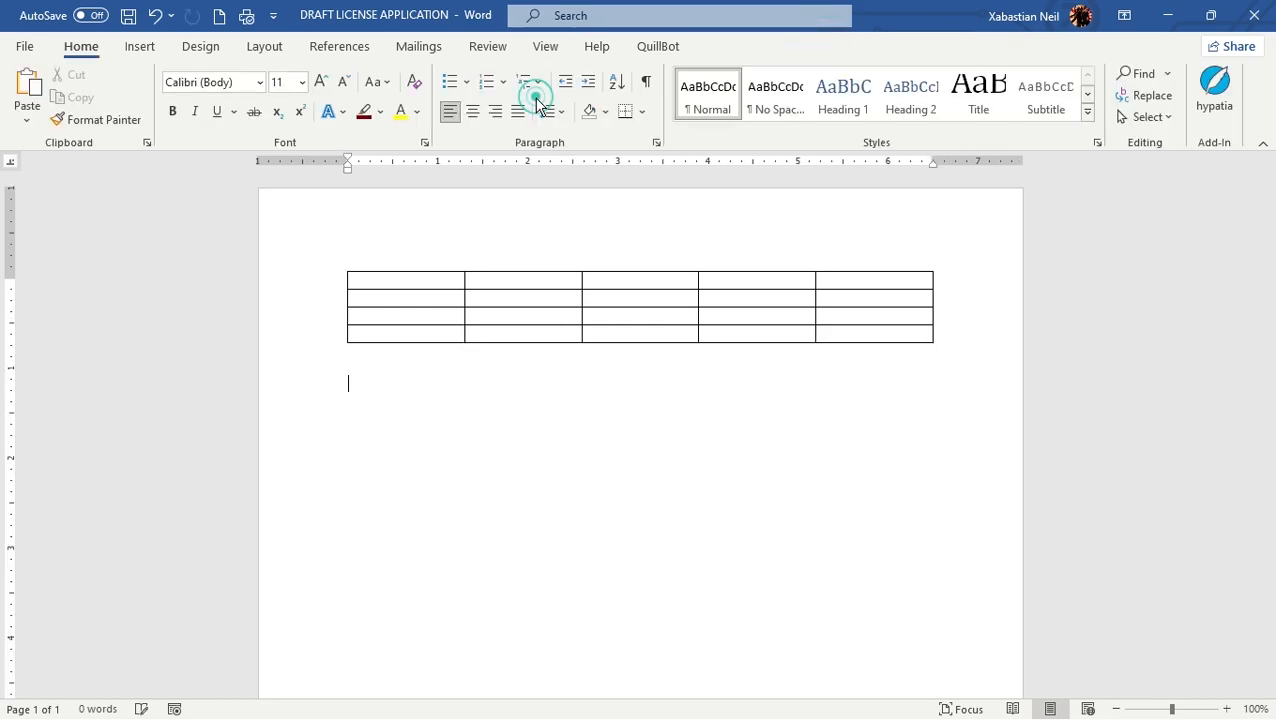
pyautogui.scroll(-5, 470, 400)
pyautogui.scroll(5, 478, 413)
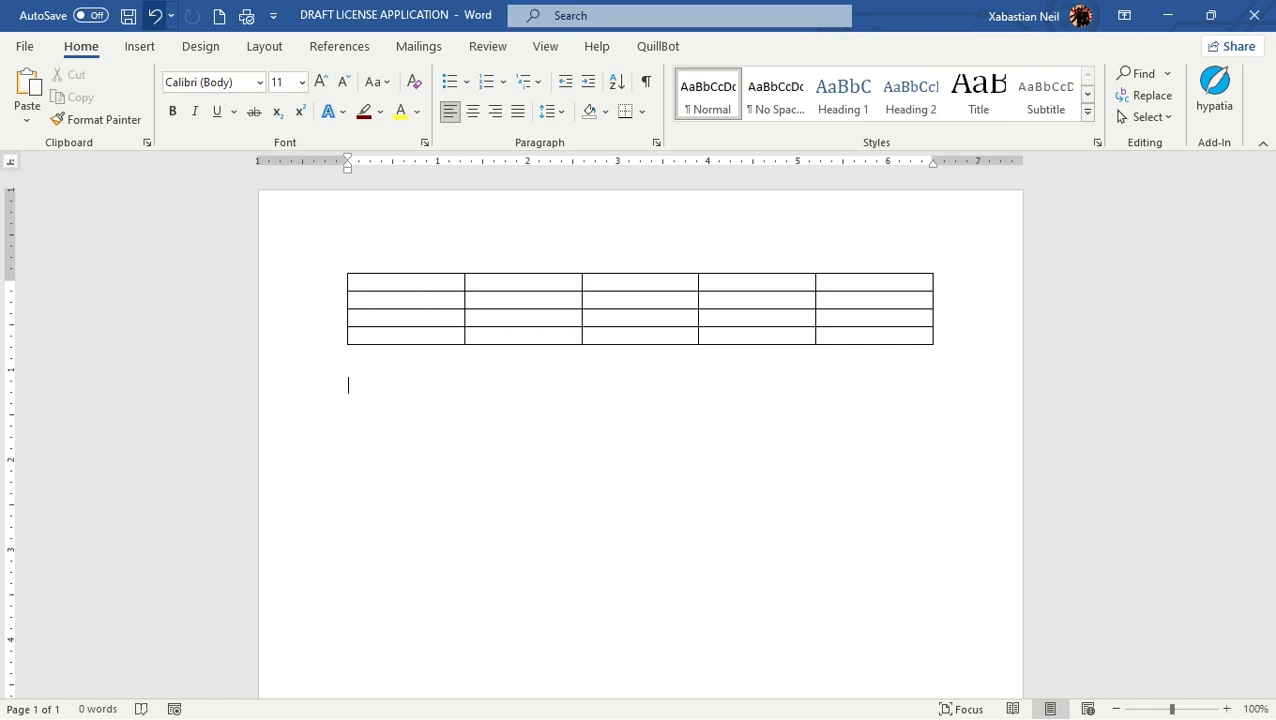
# Undo both table splits and place the cursor below the table
pyautogui.click(156, 16)
pyautogui.click(156, 16)
pyautogui.click(556, 483)
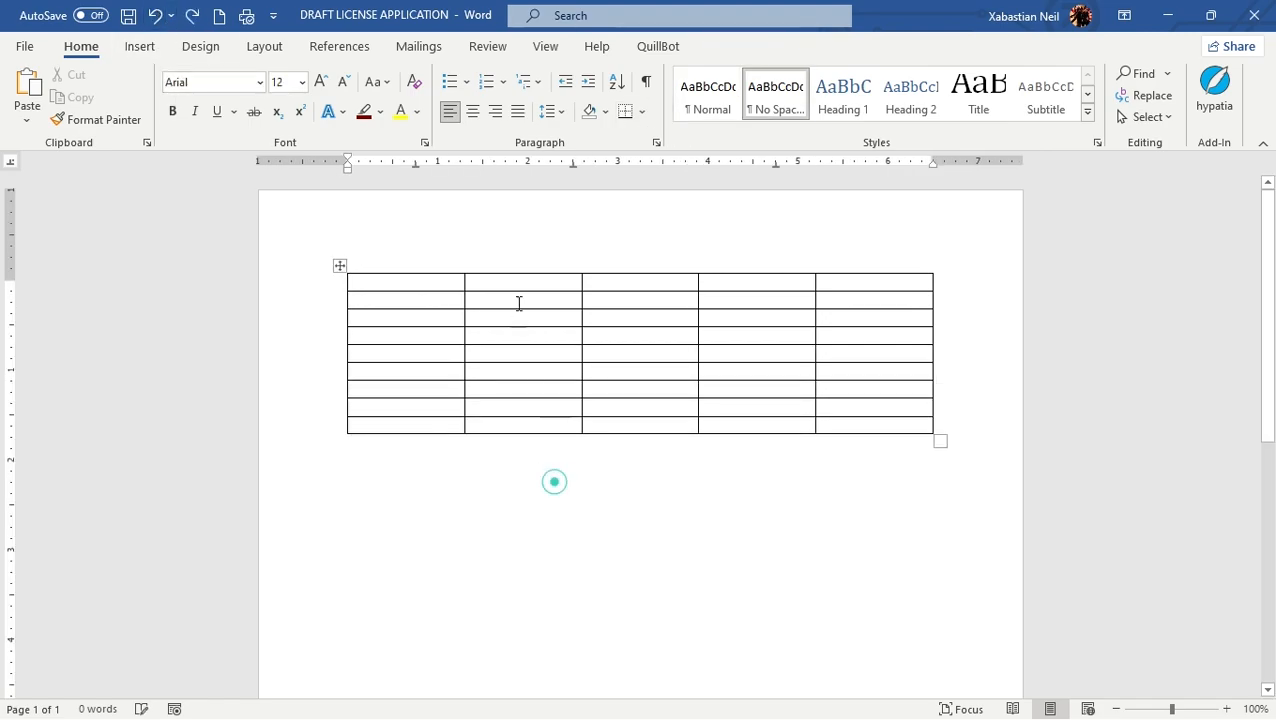
# Turn the Total Row style option on for the table and off again
pyautogui.click(518, 372)
pyautogui.click(759, 50)
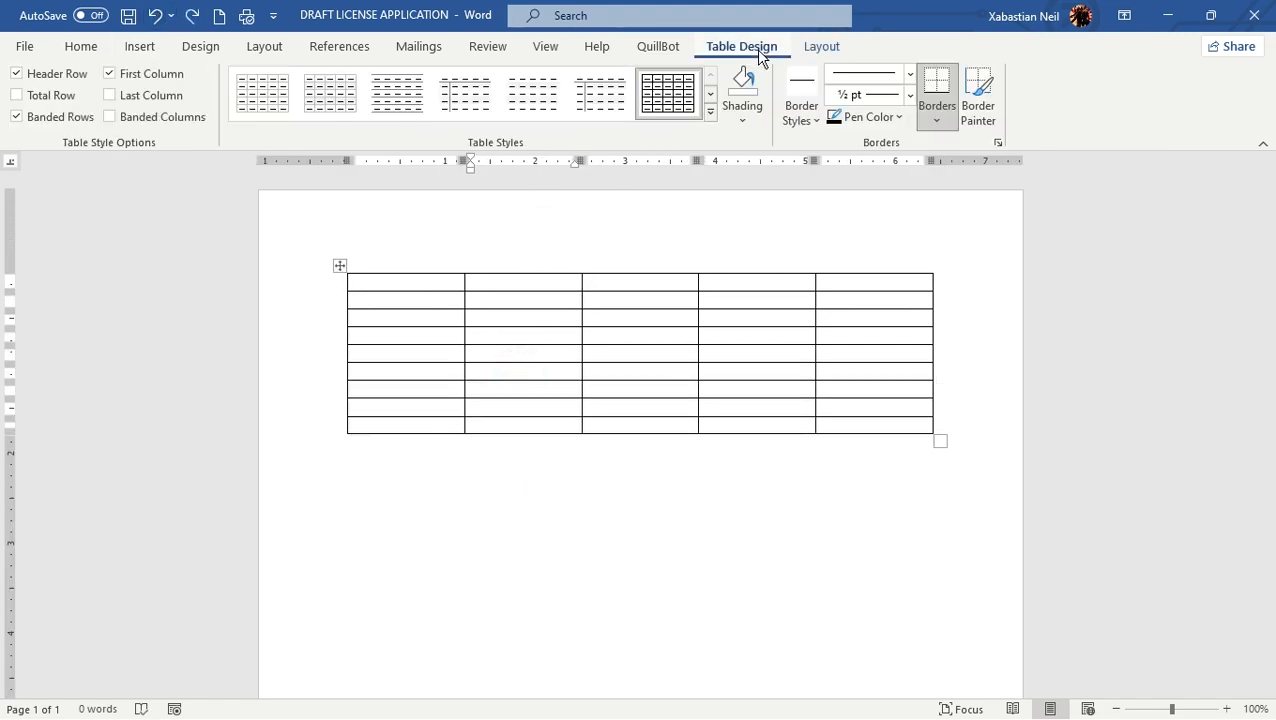
pyautogui.click(24, 46)
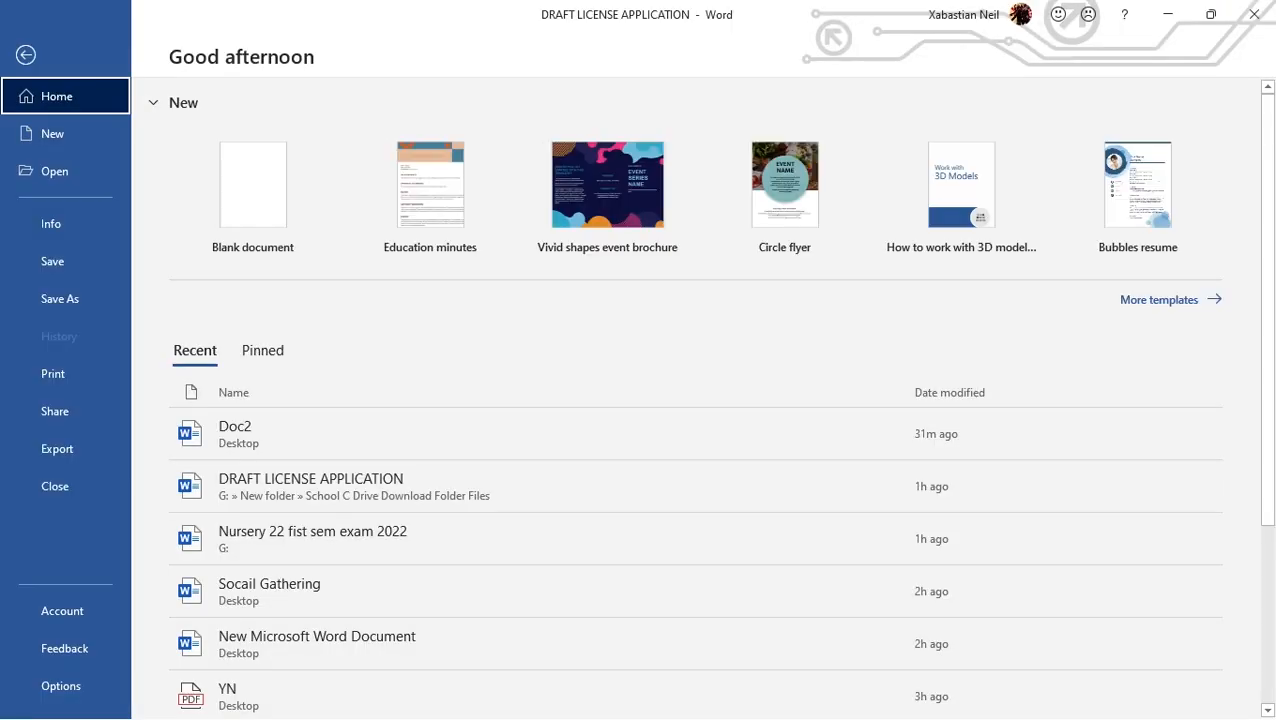
pyautogui.click(27, 56)
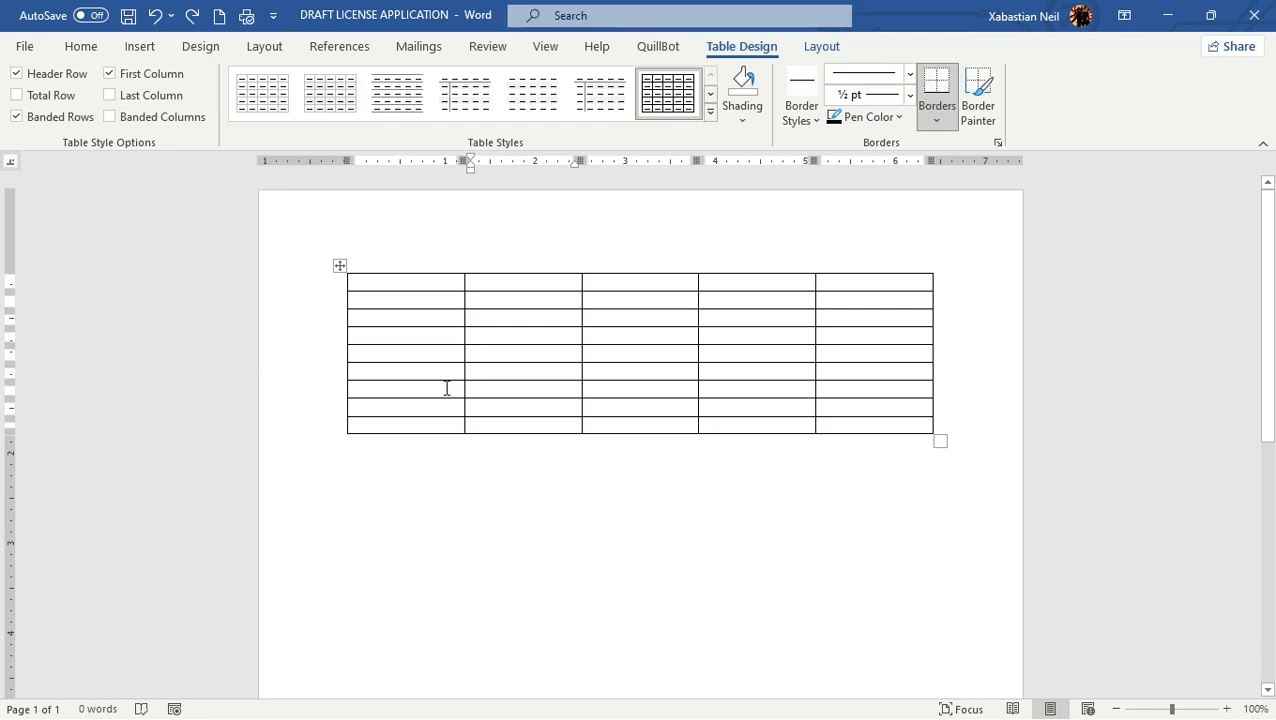
pyautogui.click(37, 96)
pyautogui.click(521, 432)
pyautogui.click(23, 95)
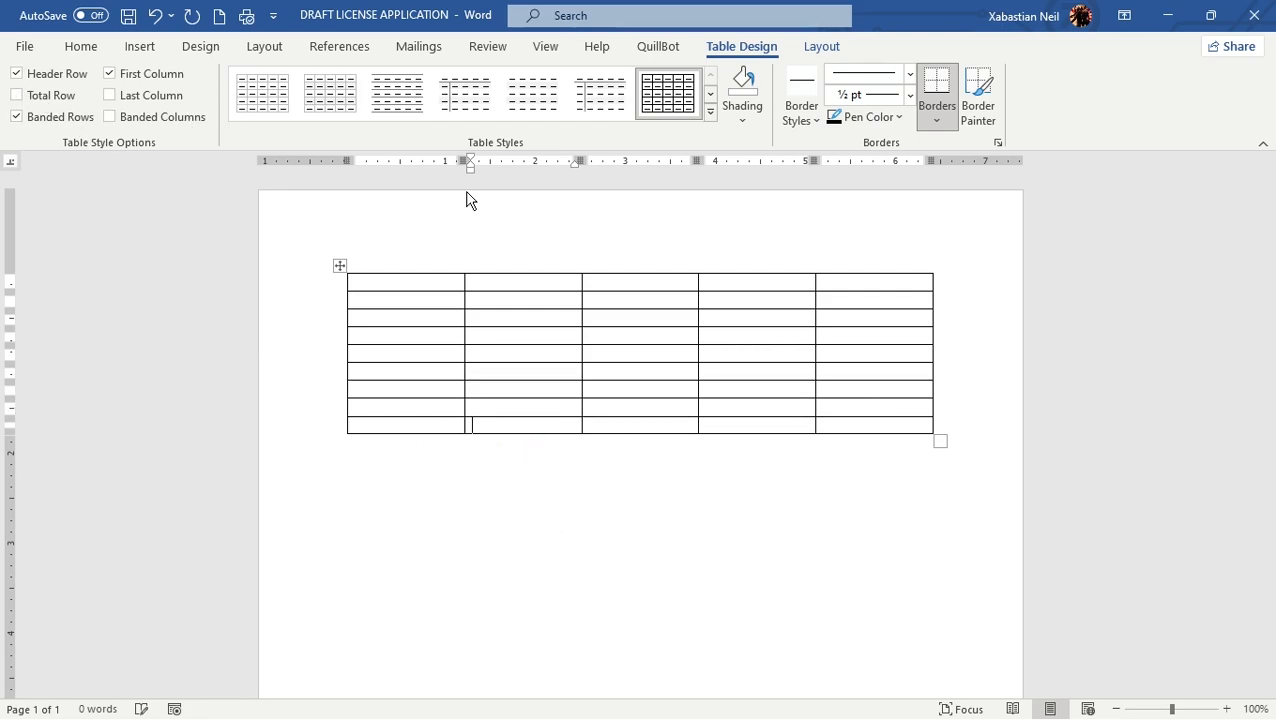
# Turn the Last Column and Banded Columns style options on and off again for the table
pyautogui.click(128, 97)
pyautogui.click(133, 96)
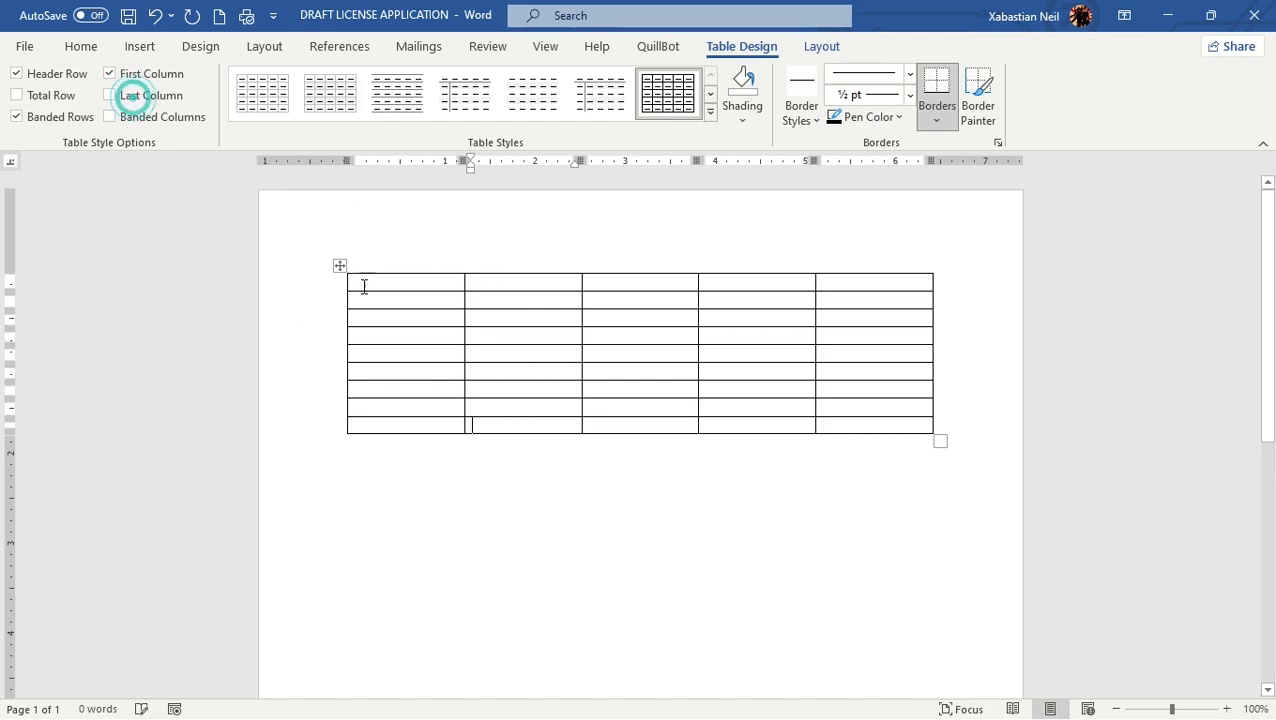
pyautogui.click(176, 118)
pyautogui.click(176, 118)
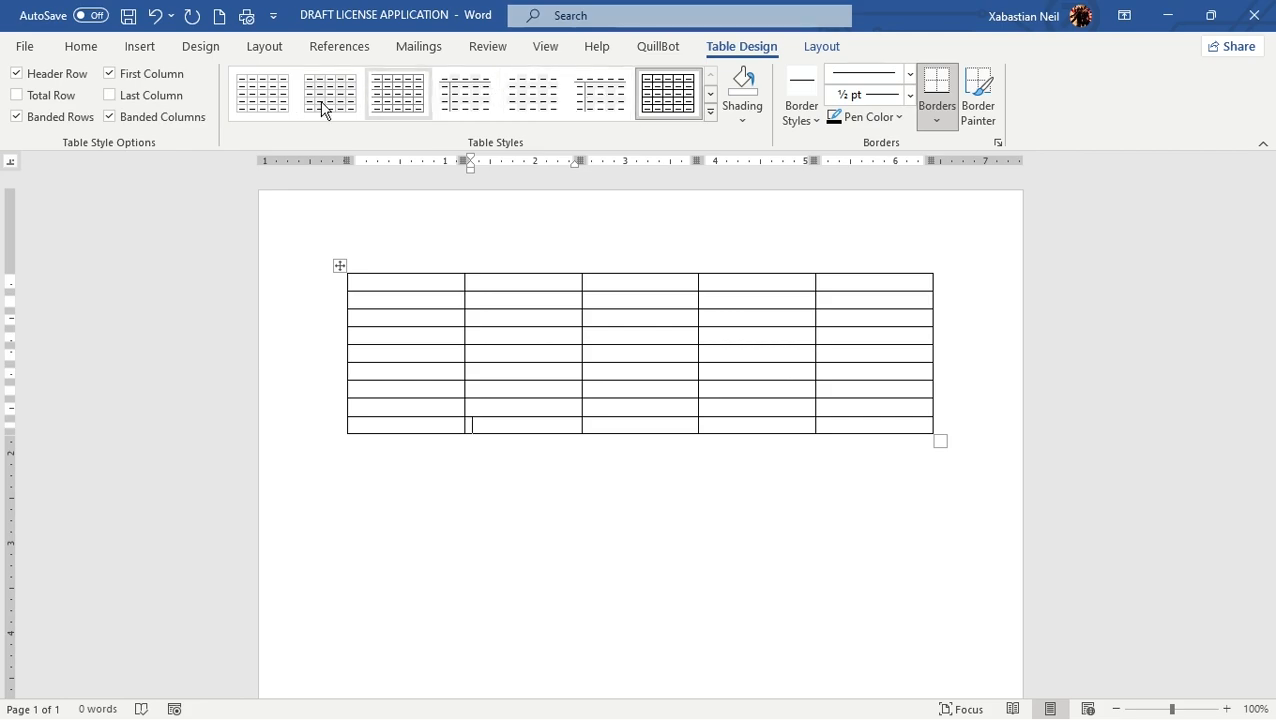
pyautogui.click(190, 120)
# Turn the table's Header Row style option off and on again, and turn off Banded Rows
pyautogui.click(52, 76)
pyautogui.click(51, 78)
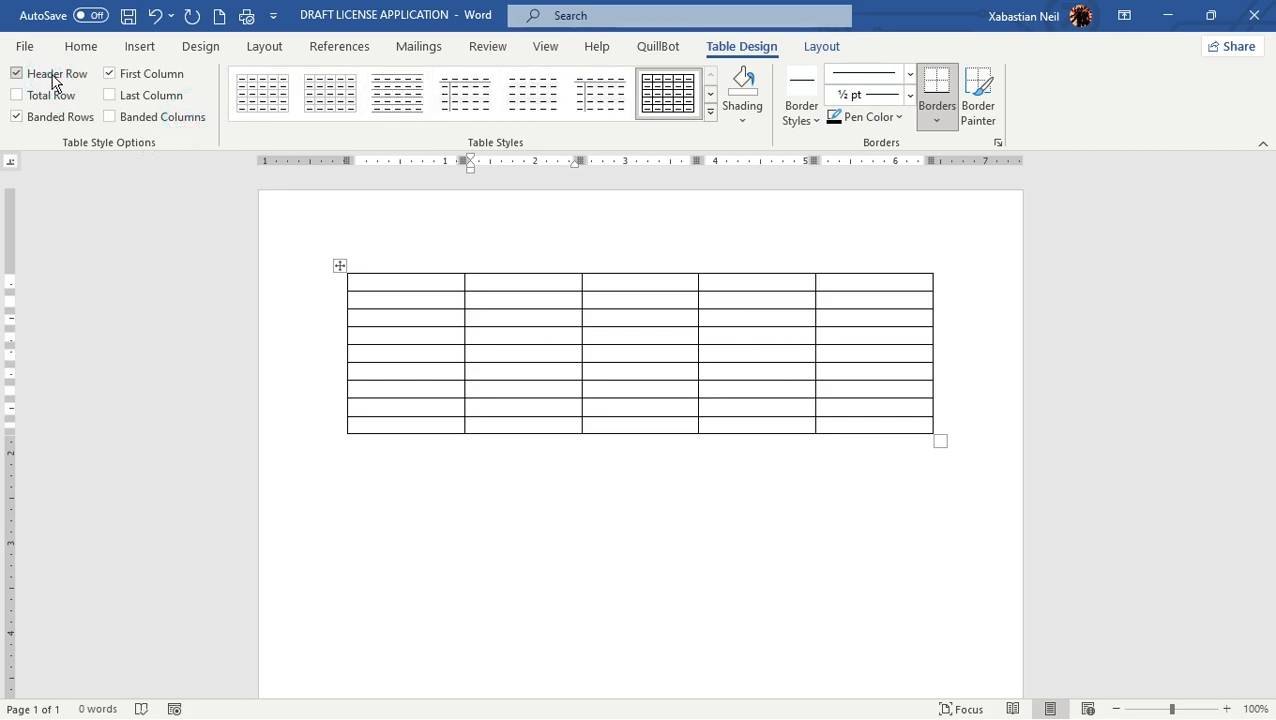
pyautogui.click(52, 120)
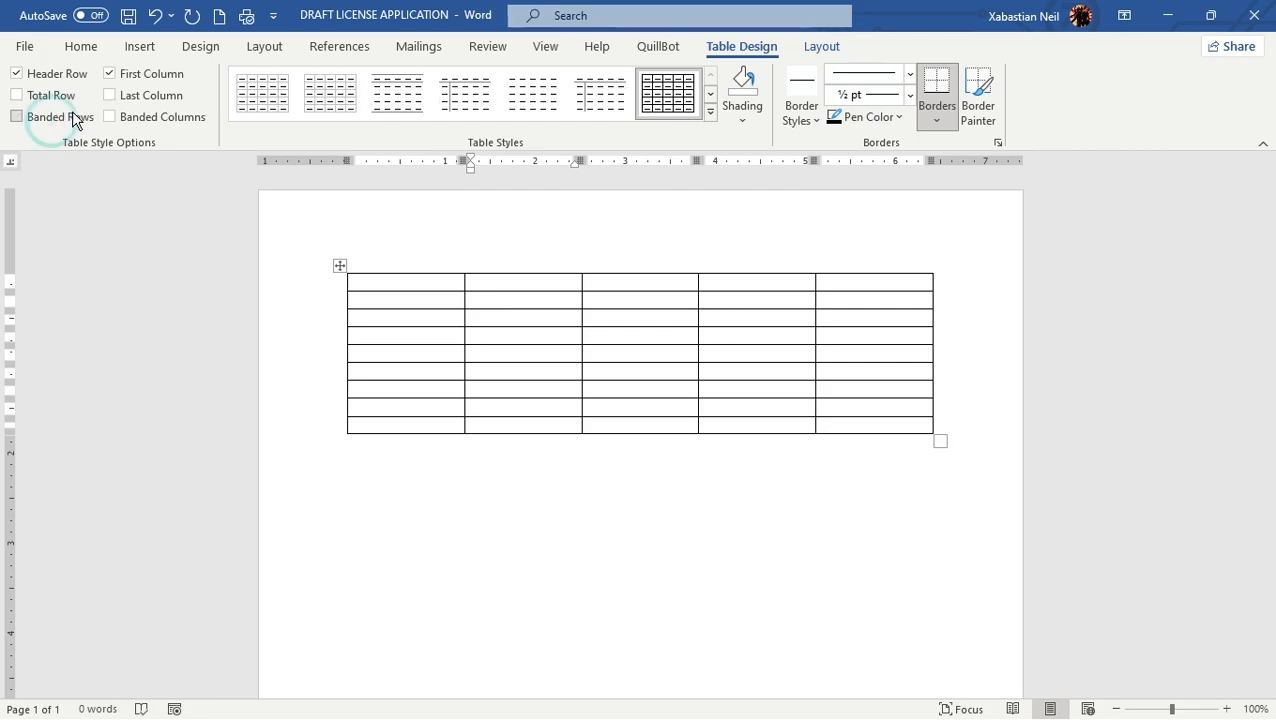
# Turn on the Banded Rows, Last Column and Banded Columns style options for the table
pyautogui.click(72, 114)
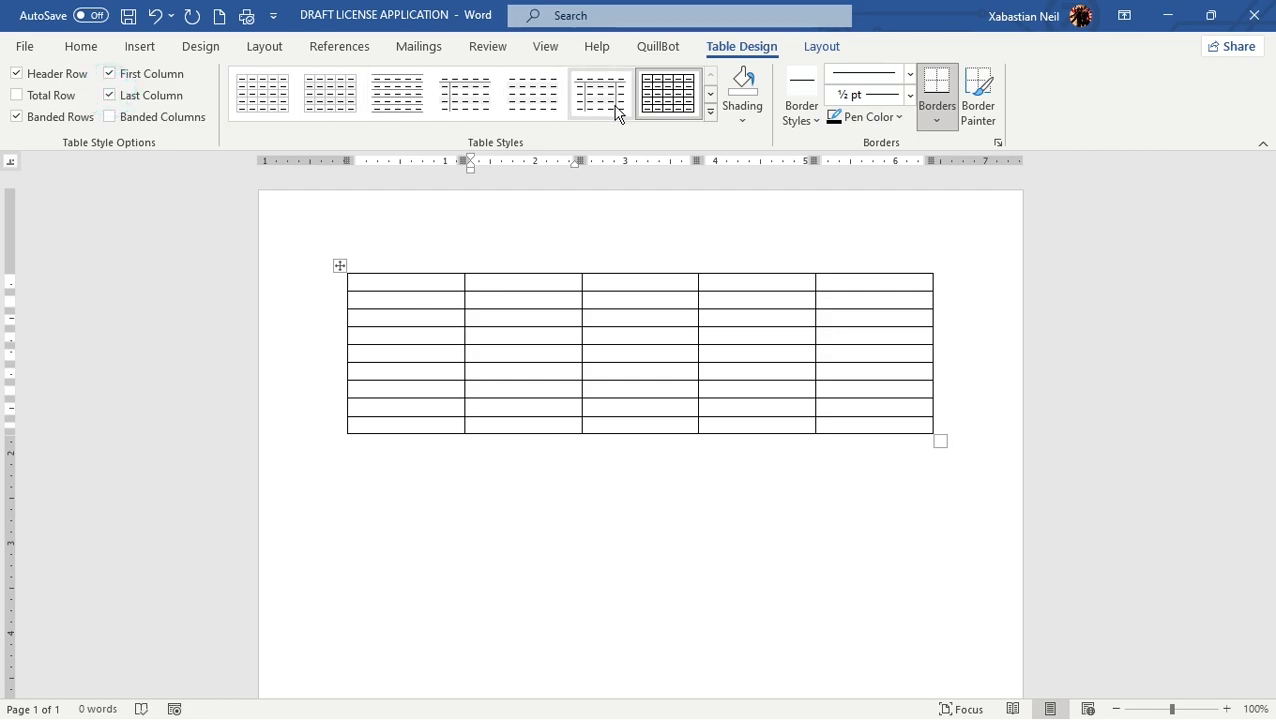
pyautogui.click(135, 127)
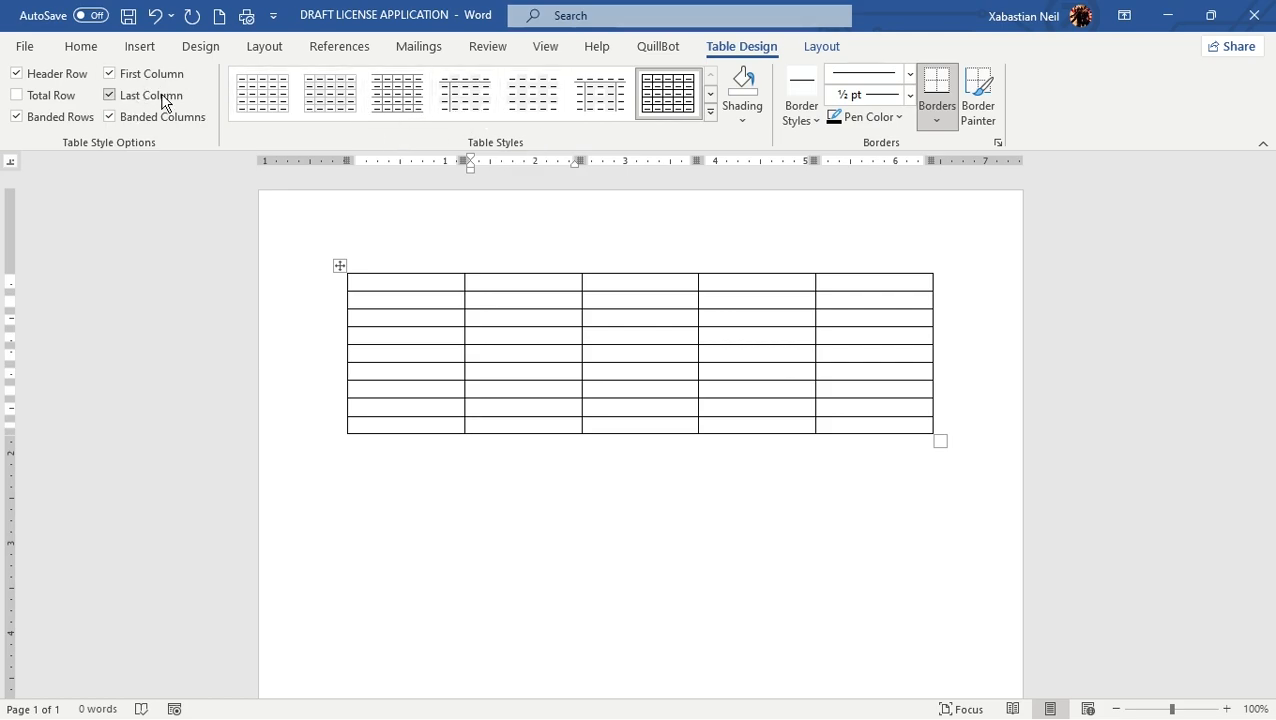
# Try a plain table style, a light red grid style and a dark purple grid style on the table
pyautogui.click(460, 105)
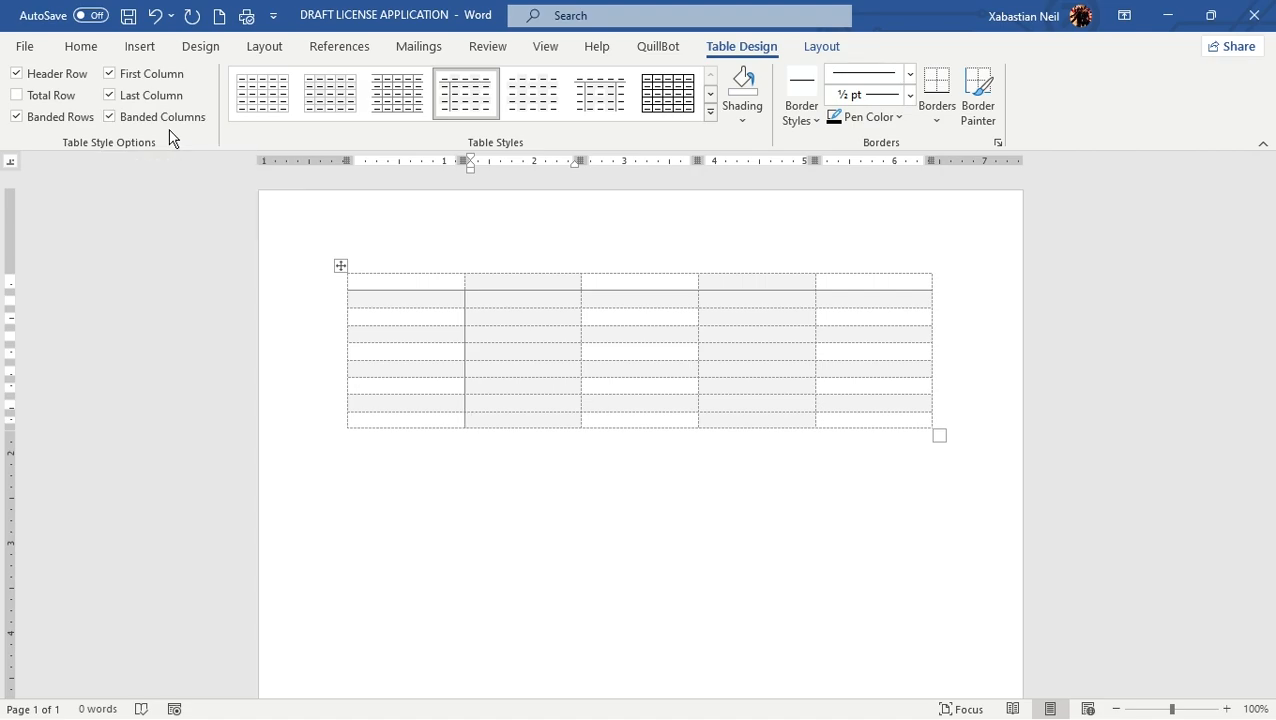
pyautogui.click(710, 93)
pyautogui.click(710, 93)
pyautogui.click(408, 97)
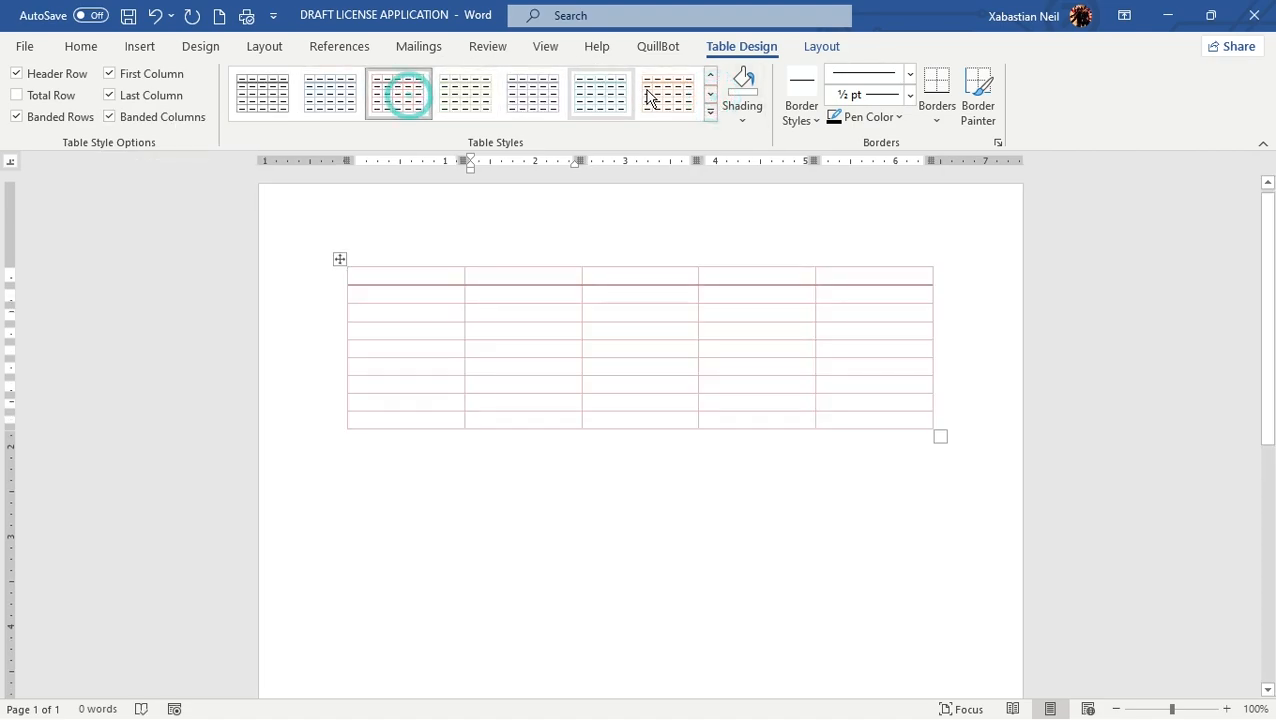
pyautogui.click(710, 112)
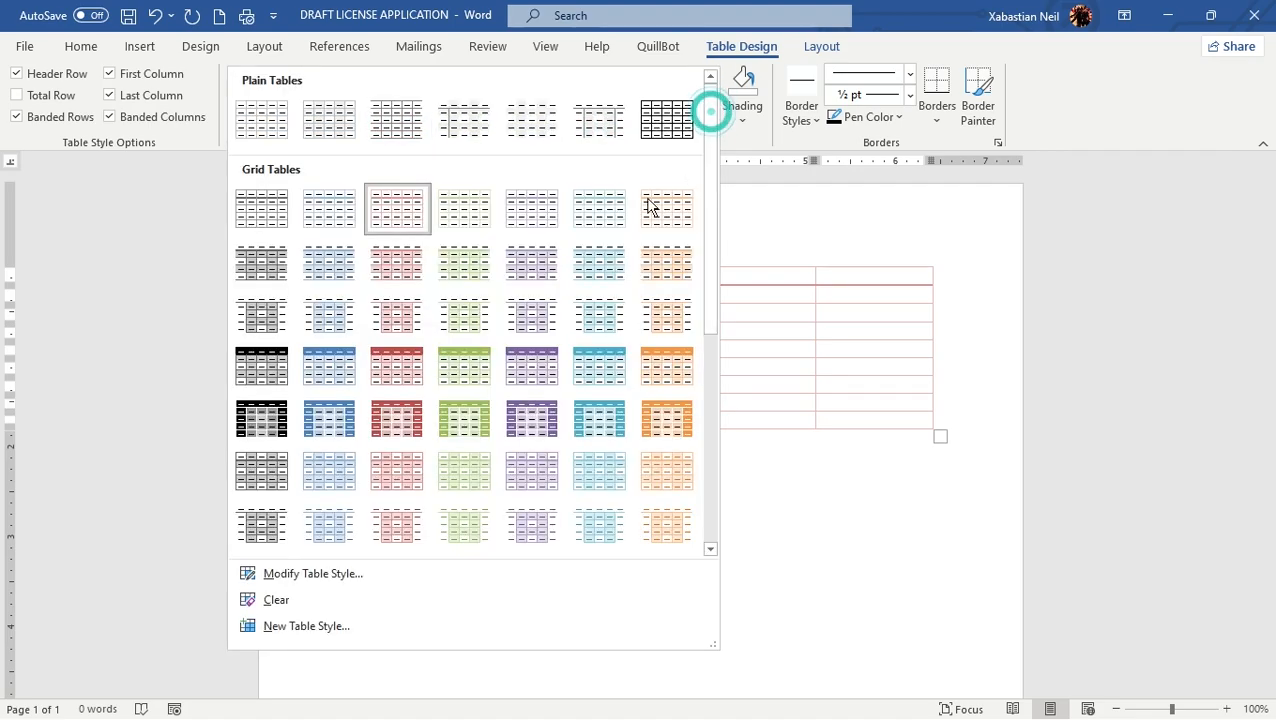
pyautogui.click(533, 405)
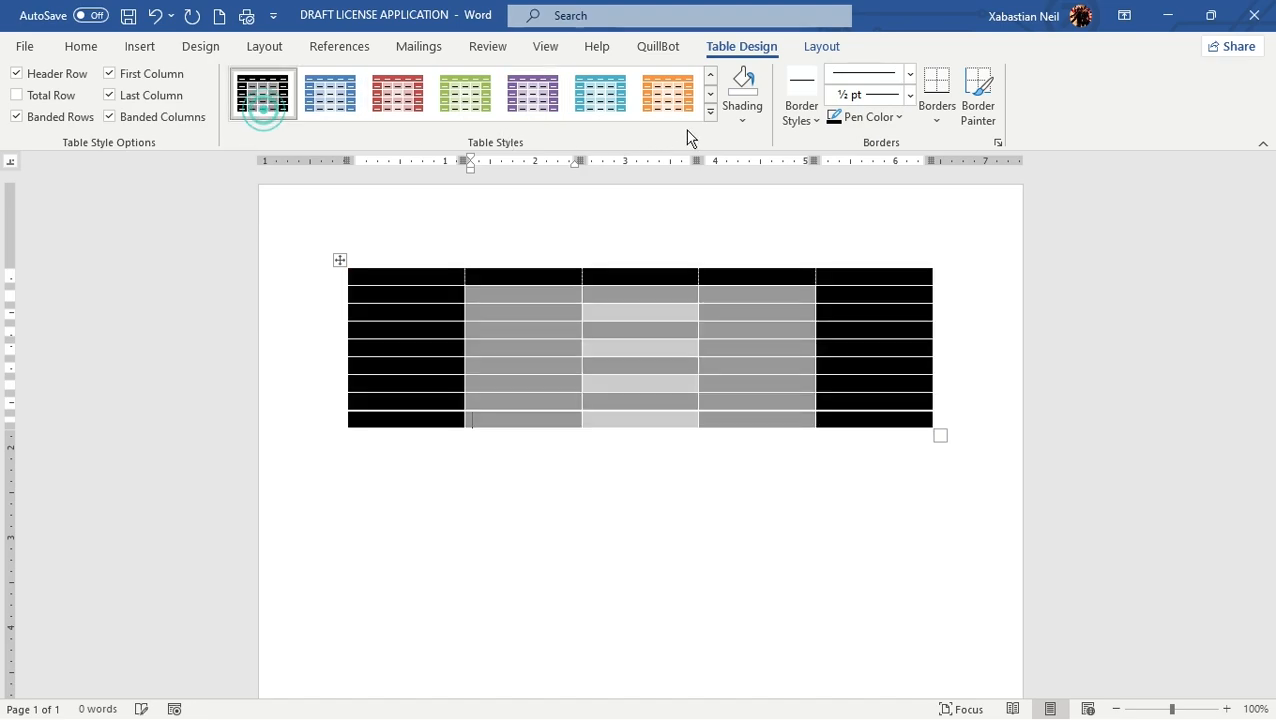
# Apply the red table style from the last row of the List Tables group
pyautogui.click(710, 114)
pyautogui.scroll(-5, 513, 462)
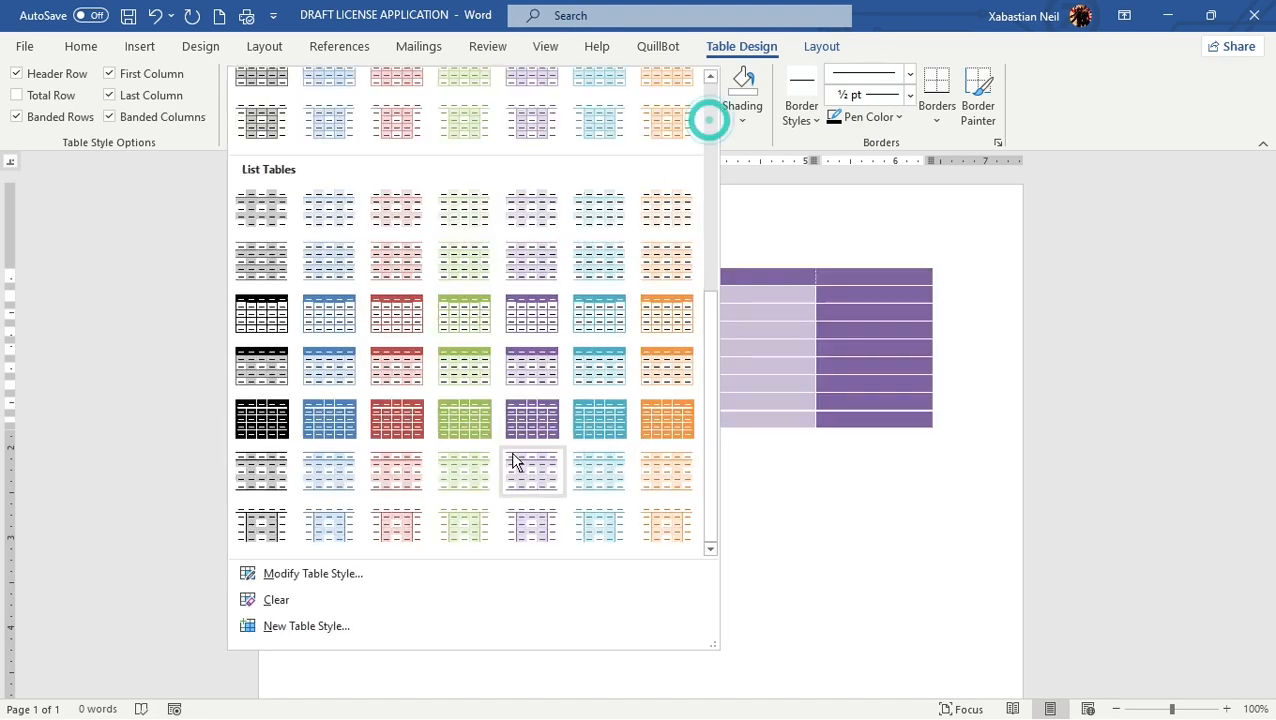
pyautogui.click(389, 523)
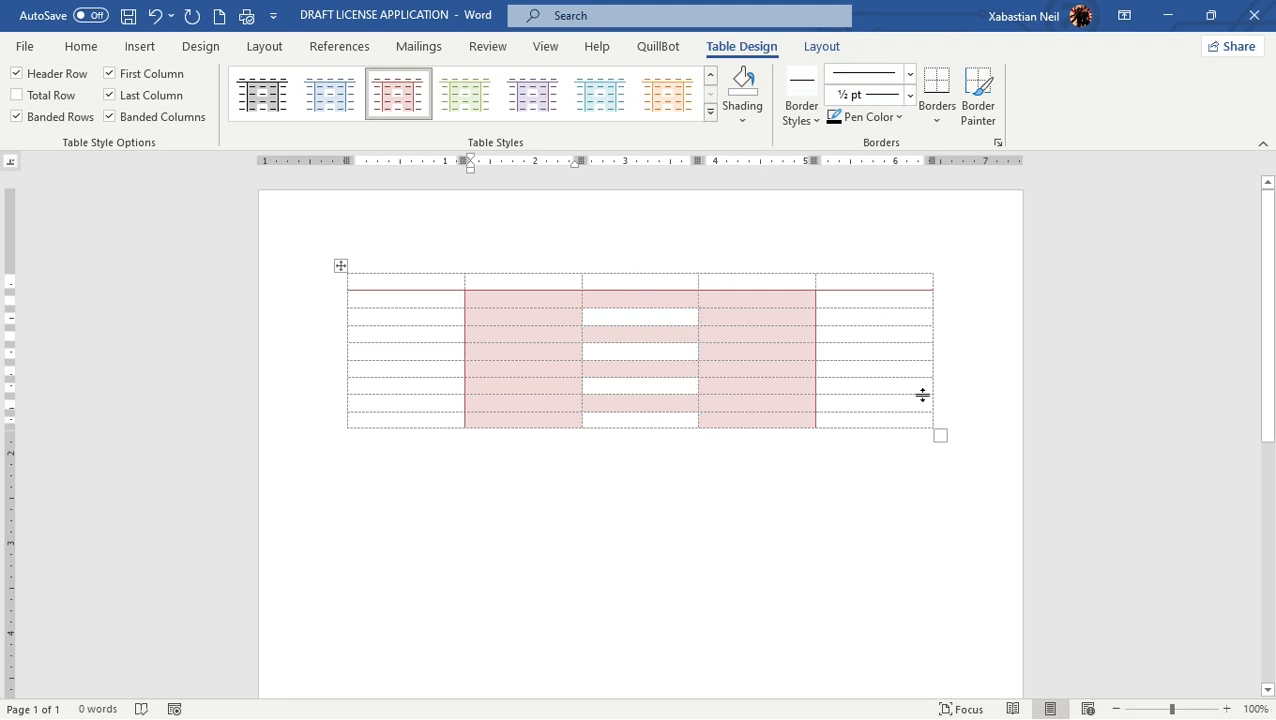
# Select all the table's cells and preview the Shading colors without applying one
pyautogui.moveTo(840, 408); pyautogui.dragTo(319, 279)
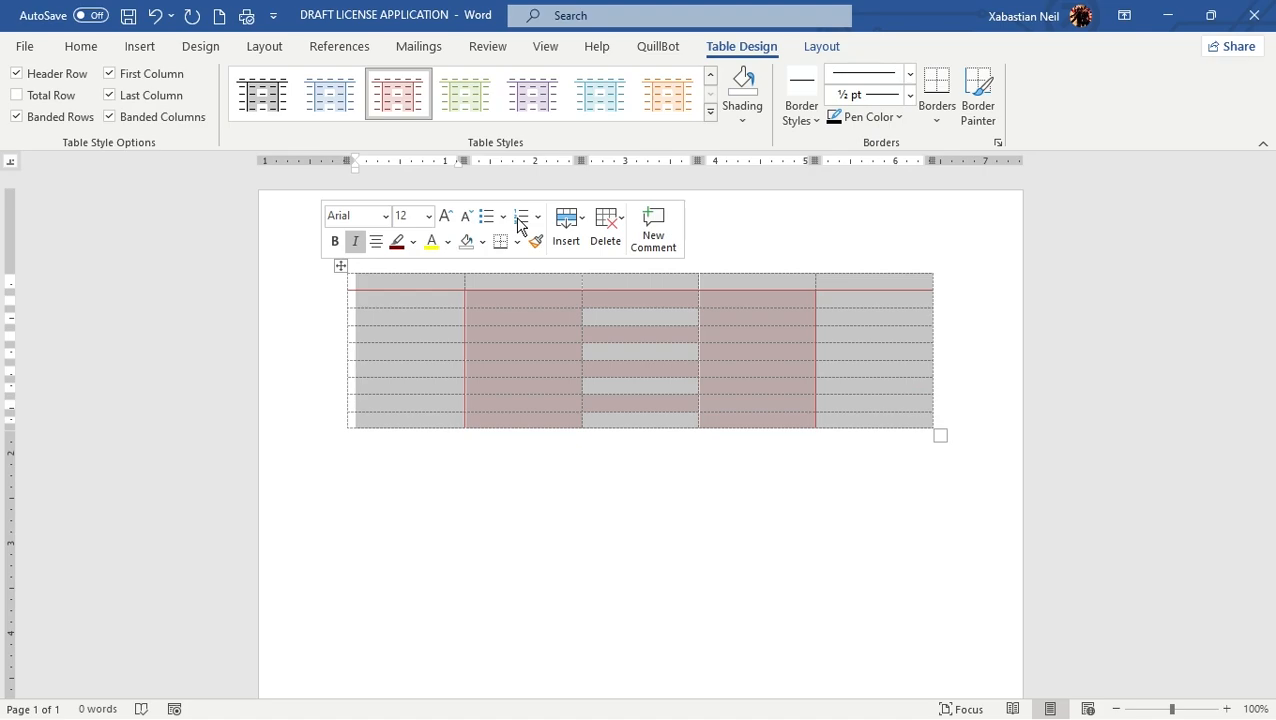
pyautogui.click(752, 126)
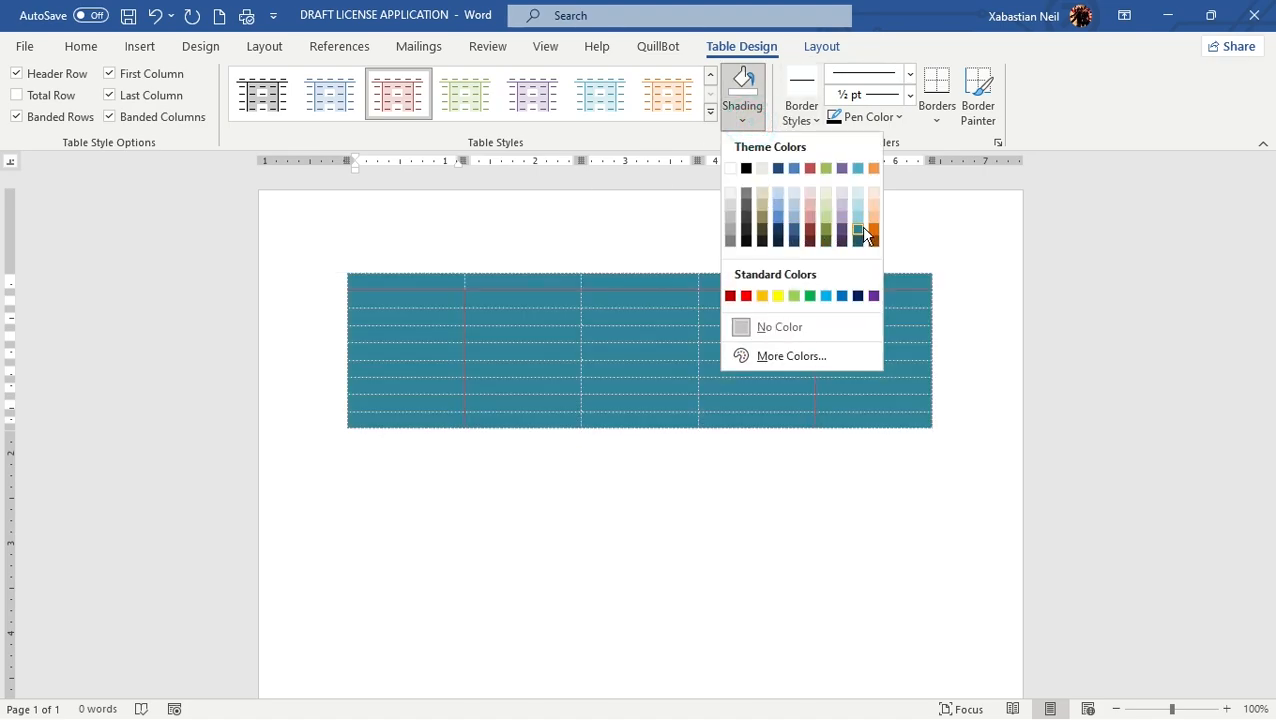
pyautogui.click(941, 211)
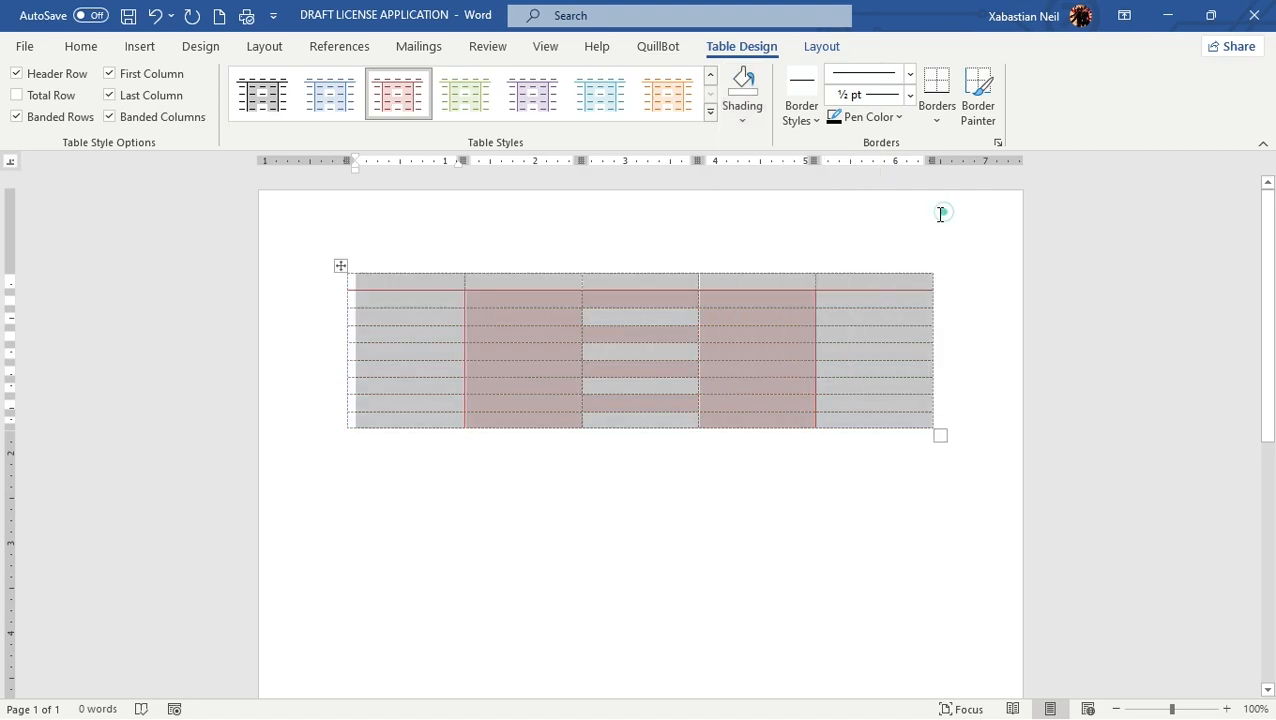
# Paint red double-line borders below the table's first two rows and along the inner edges of its first and last columns
pyautogui.click(808, 122)
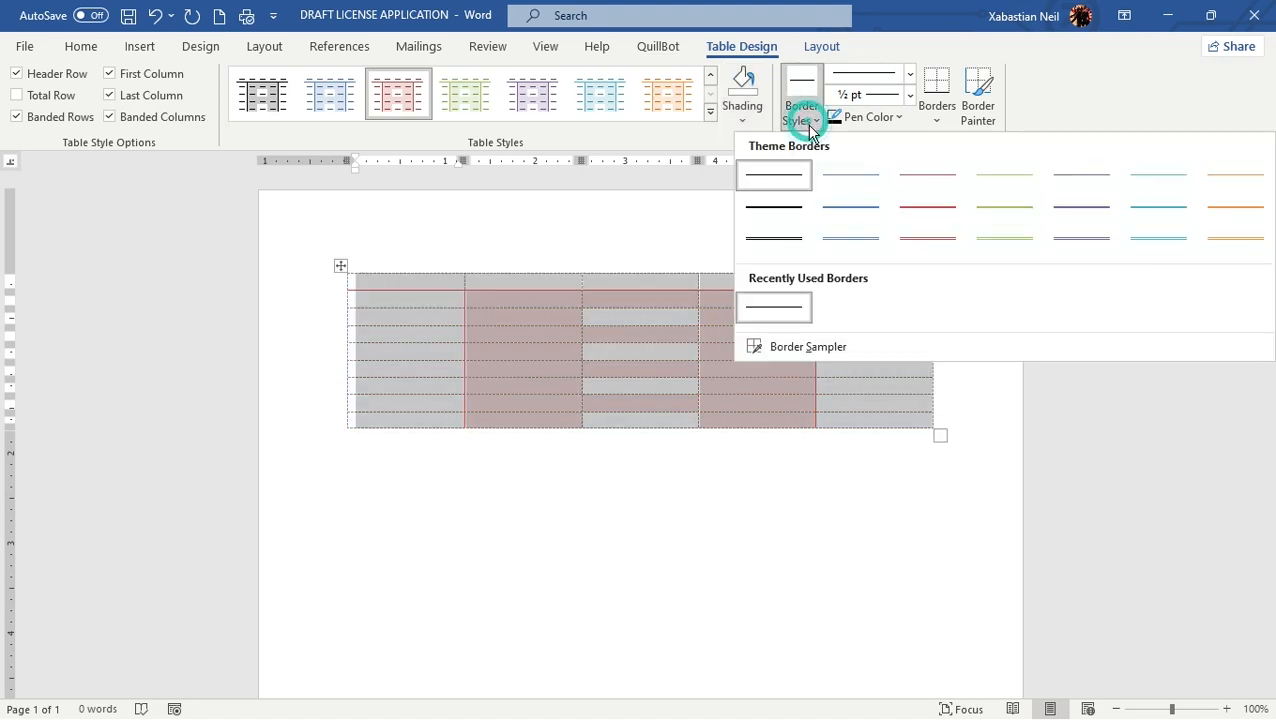
pyautogui.click(950, 242)
pyautogui.moveTo(388, 291)
pyautogui.mouseDown()
pyautogui.moveTo(763, 305)
pyautogui.moveTo(903, 297)
pyautogui.moveTo(925, 283)
pyautogui.mouseUp()
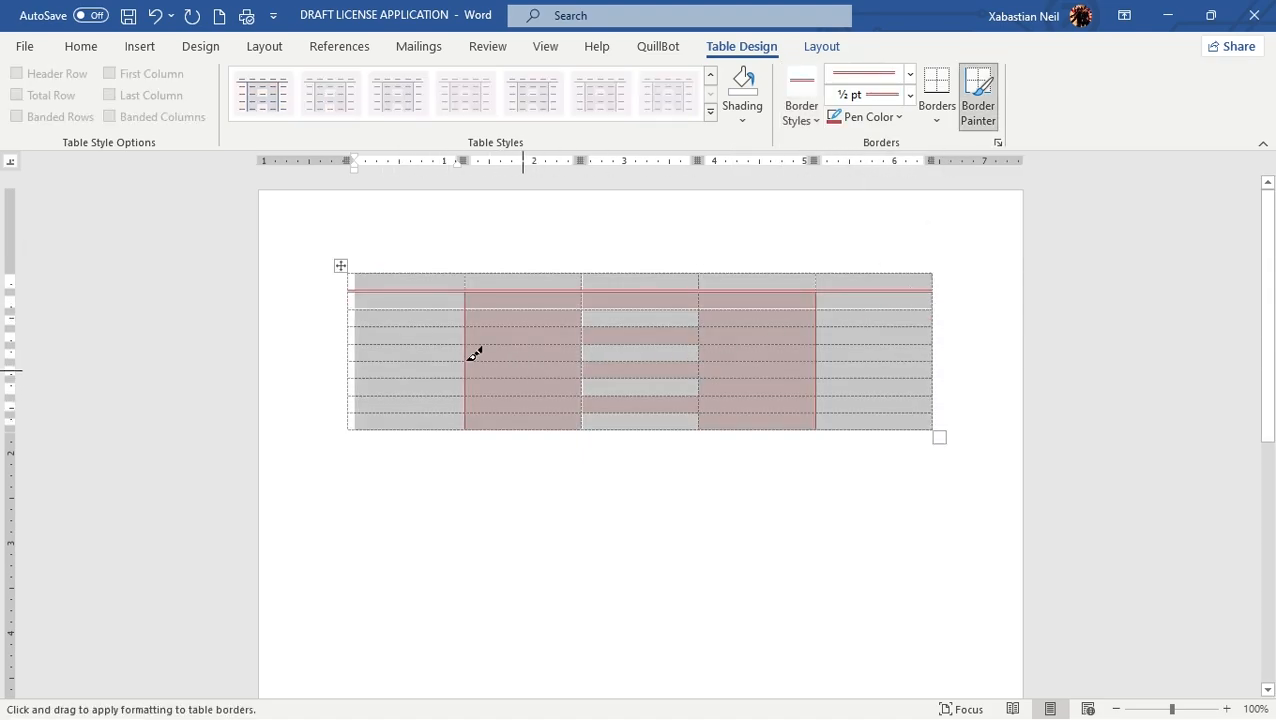
pyautogui.moveTo(466, 275); pyautogui.dragTo(467, 430)
pyautogui.moveTo(816, 276)
pyautogui.mouseDown()
pyautogui.moveTo(832, 390)
pyautogui.moveTo(820, 430)
pyautogui.mouseUp()
pyautogui.moveTo(473, 307)
pyautogui.mouseDown()
pyautogui.moveTo(832, 299)
pyautogui.moveTo(823, 308)
pyautogui.mouseUp()
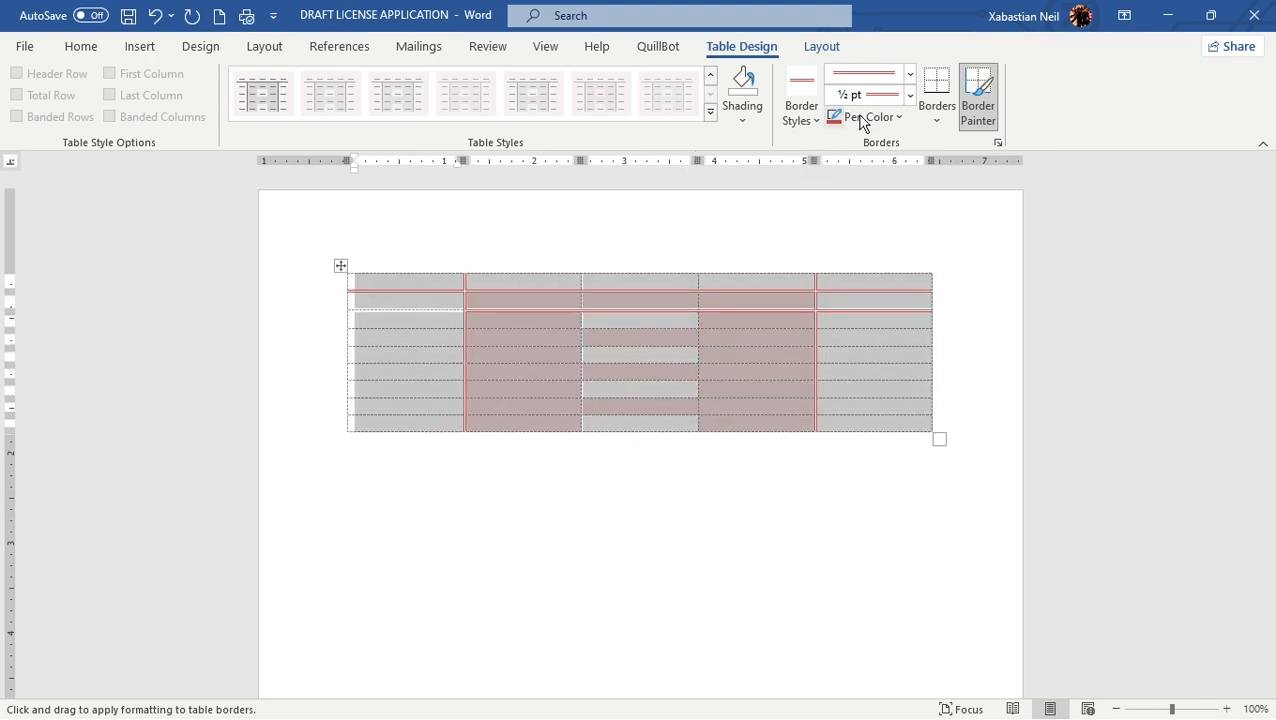
# Look through the available border styles and pen colors without changing the current ones
pyautogui.click(800, 113)
pyautogui.click(793, 106)
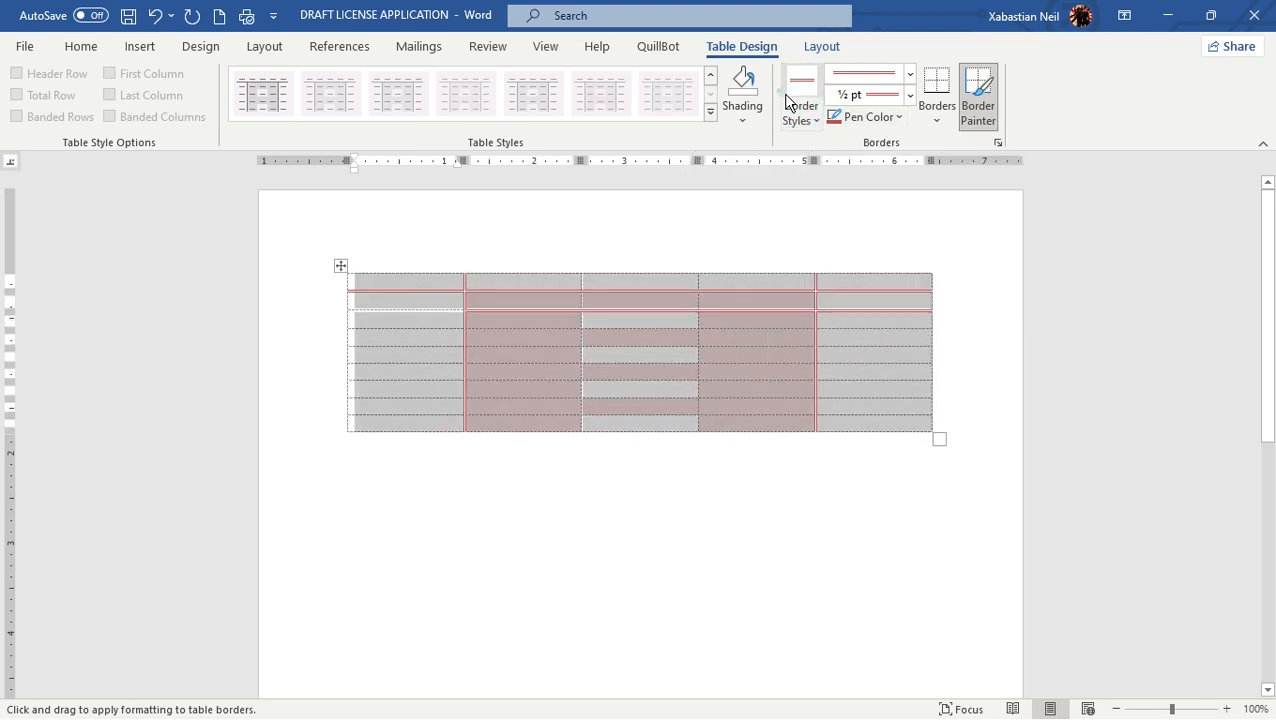
pyautogui.click(859, 120)
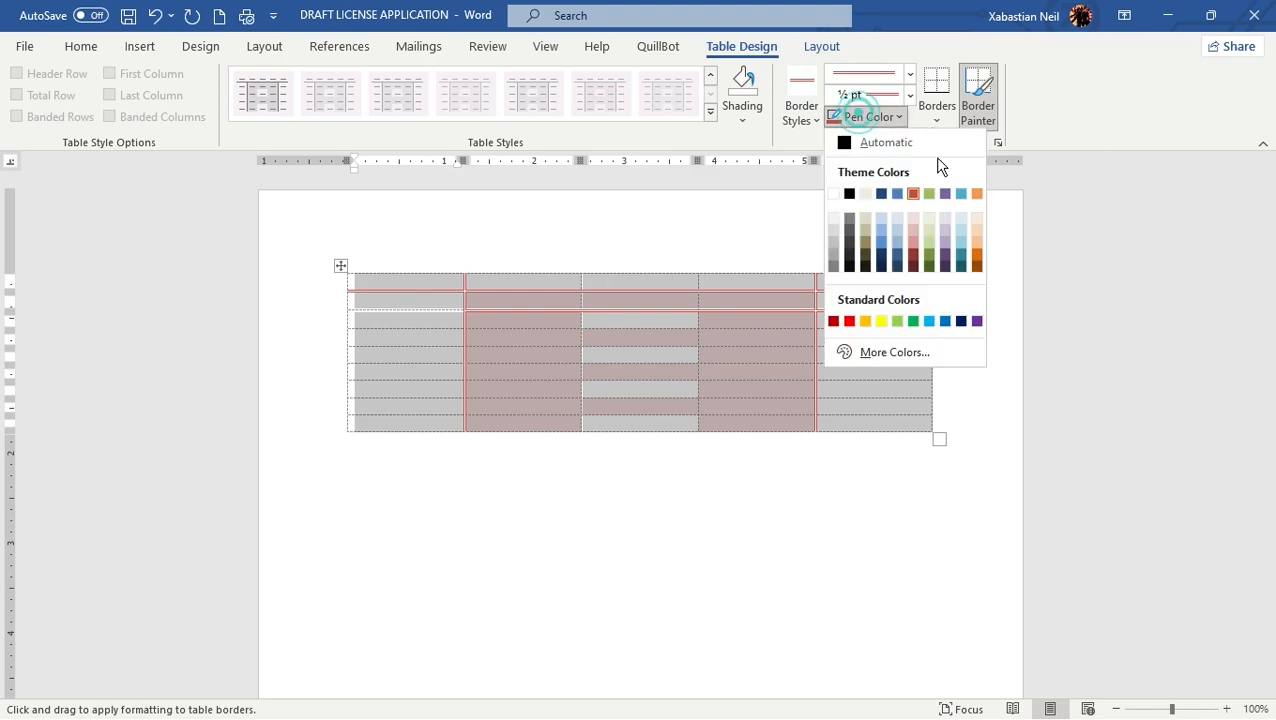
pyautogui.click(1051, 205)
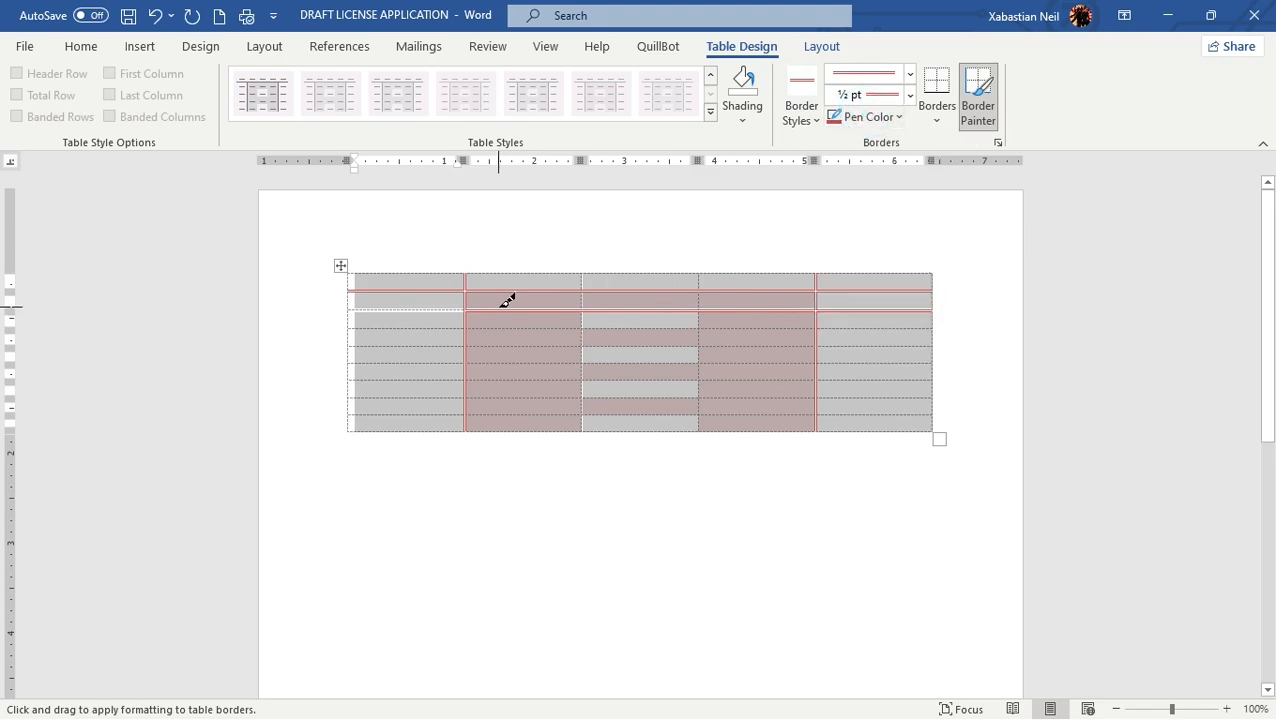
# Turn off the Border Painter and place the cursor below the table
pyautogui.click(980, 106)
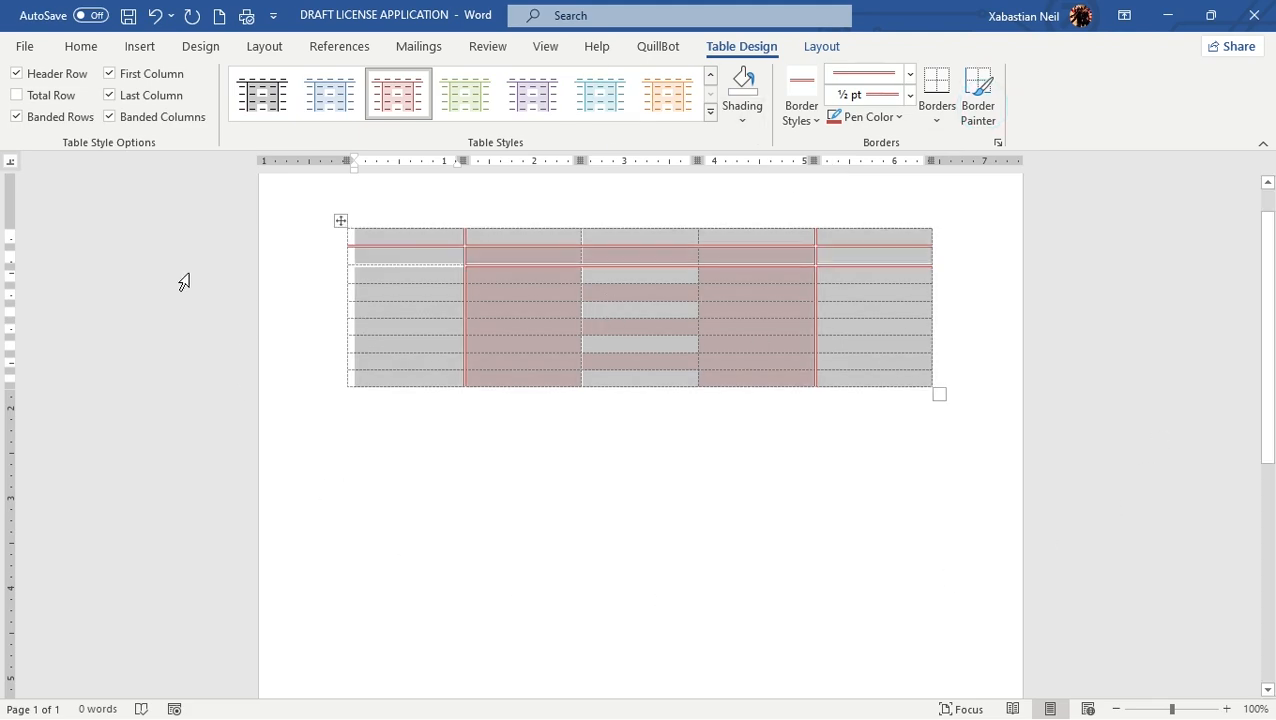
pyautogui.click(306, 279)
pyautogui.click(718, 520)
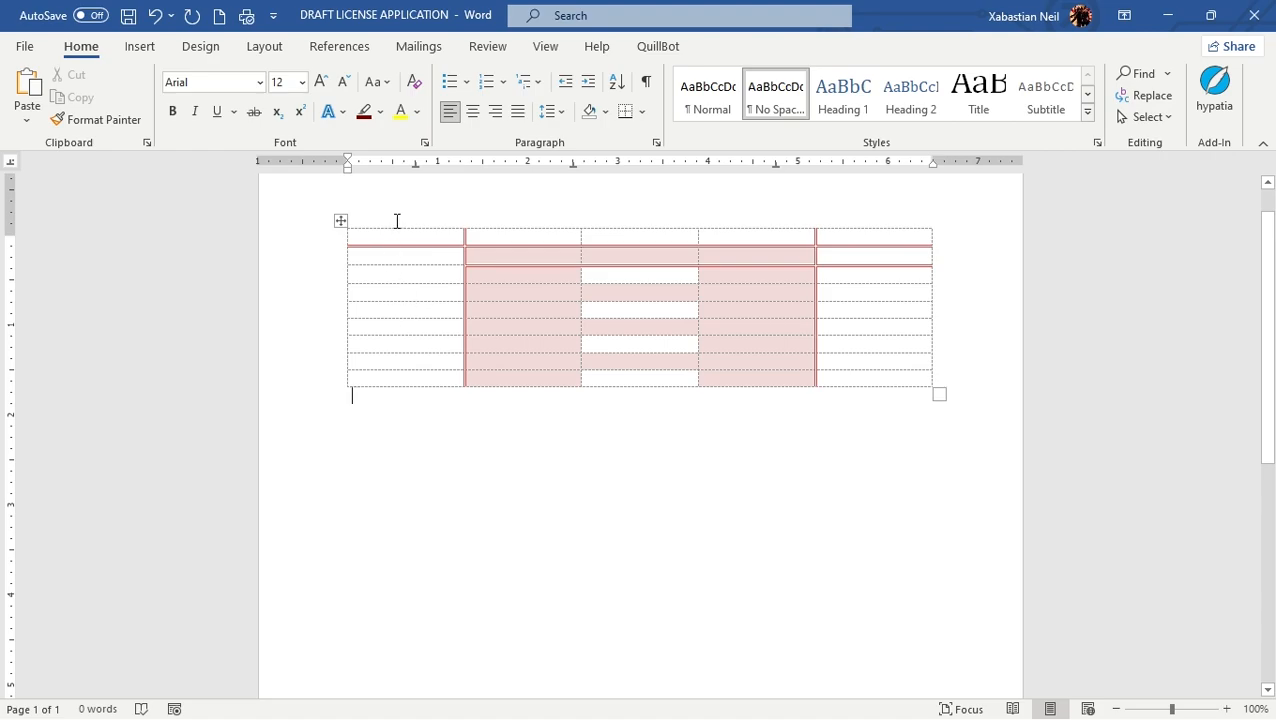
# Select all the table's cells, delete the entire table and undo the deletion
pyautogui.moveTo(403, 237); pyautogui.dragTo(897, 378)
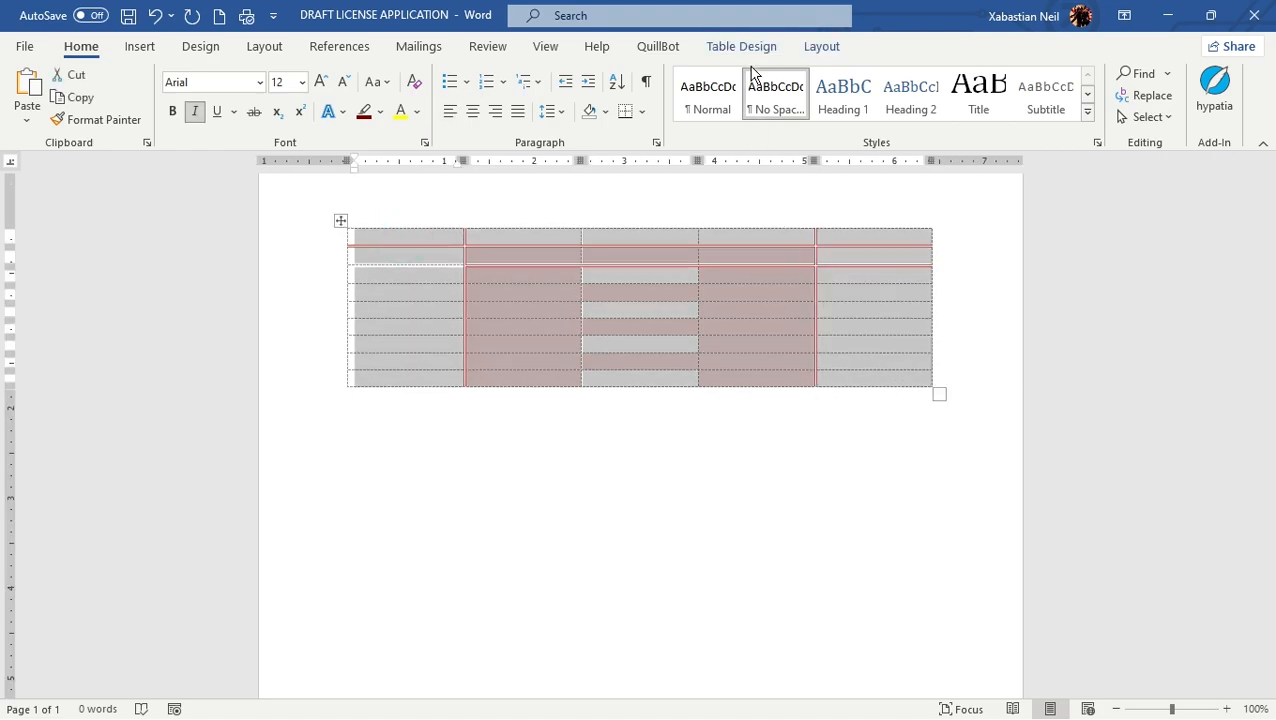
pyautogui.click(766, 45)
pyautogui.click(822, 46)
pyautogui.click(745, 46)
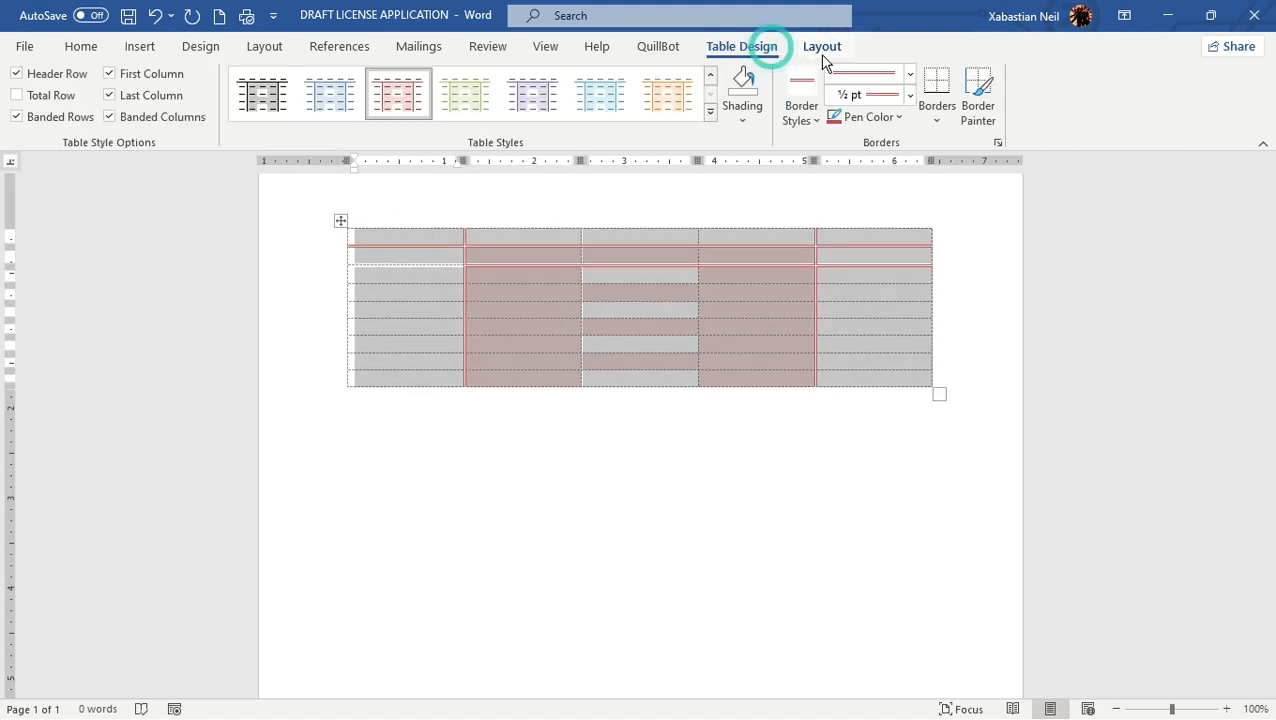
pyautogui.click(822, 47)
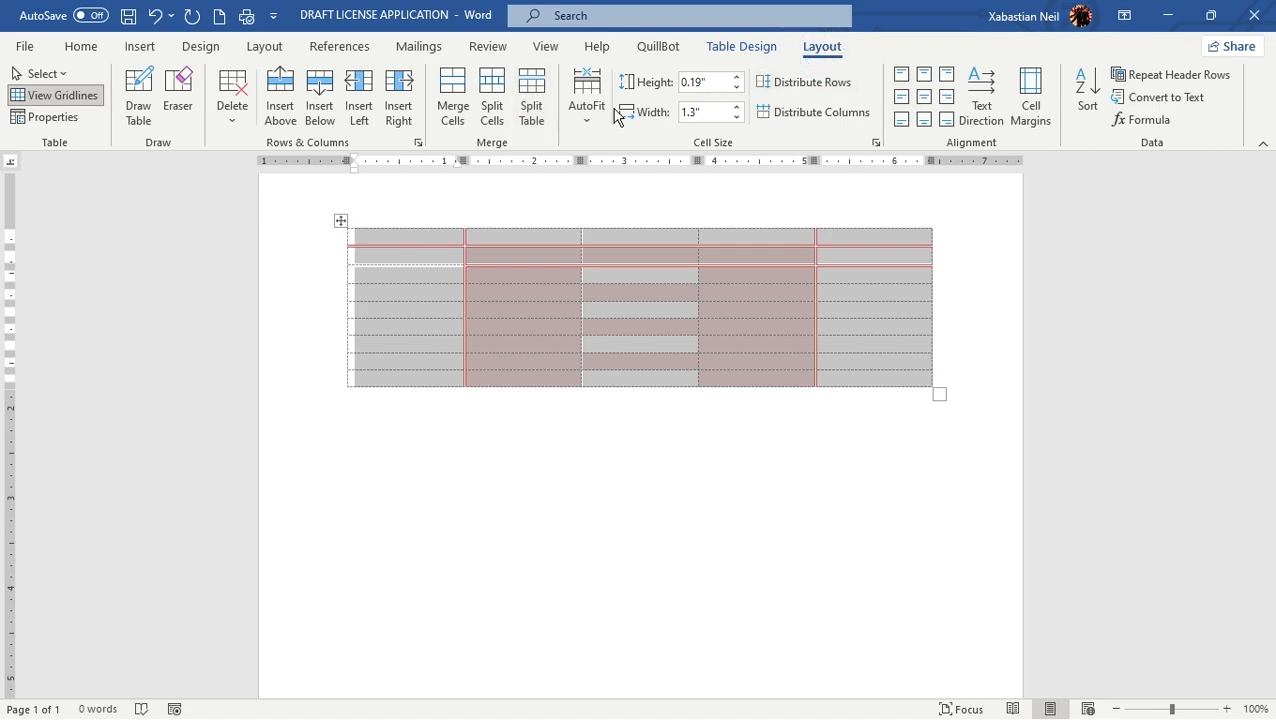
pyautogui.click(64, 98)
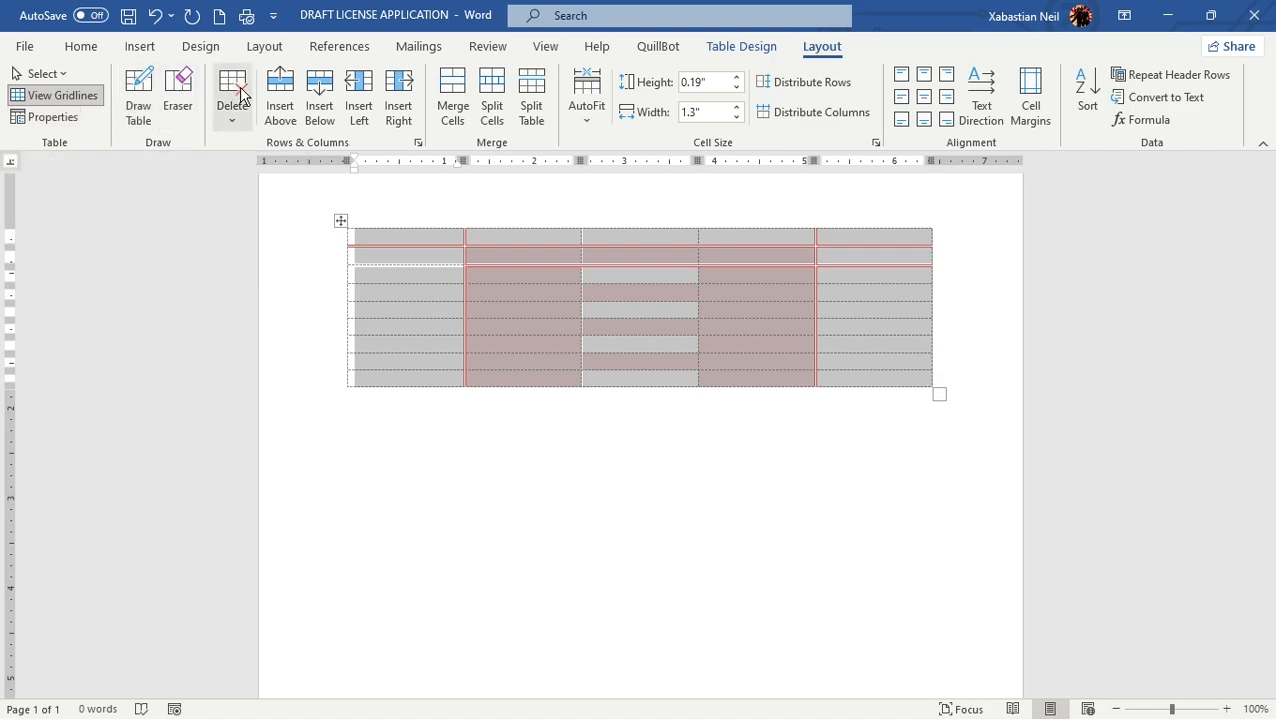
pyautogui.click(240, 90)
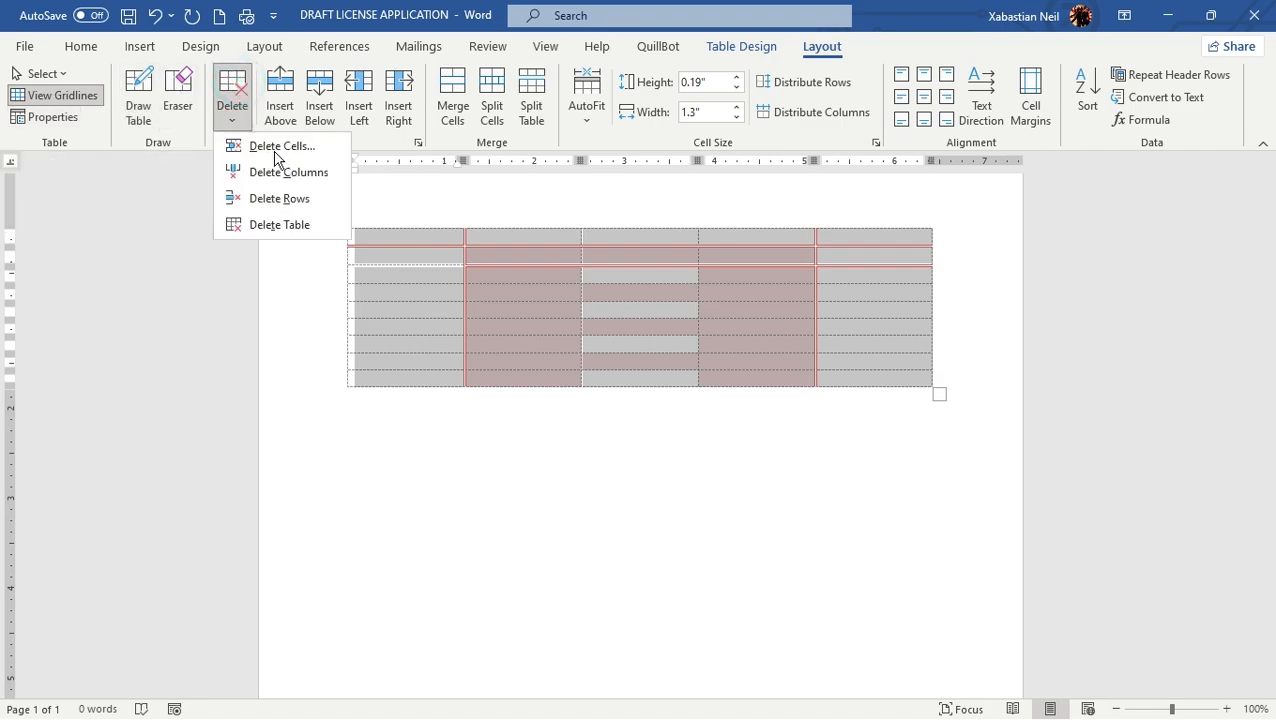
pyautogui.click(295, 229)
pyautogui.click(292, 222)
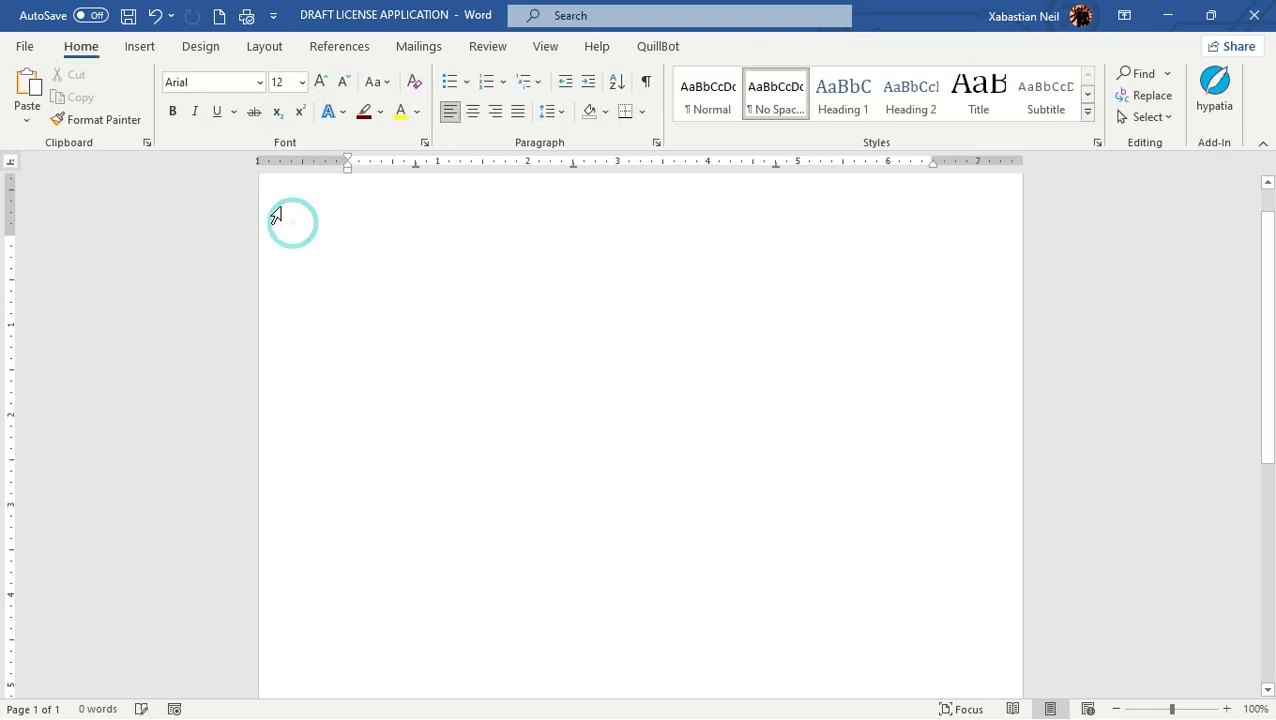
pyautogui.click(155, 16)
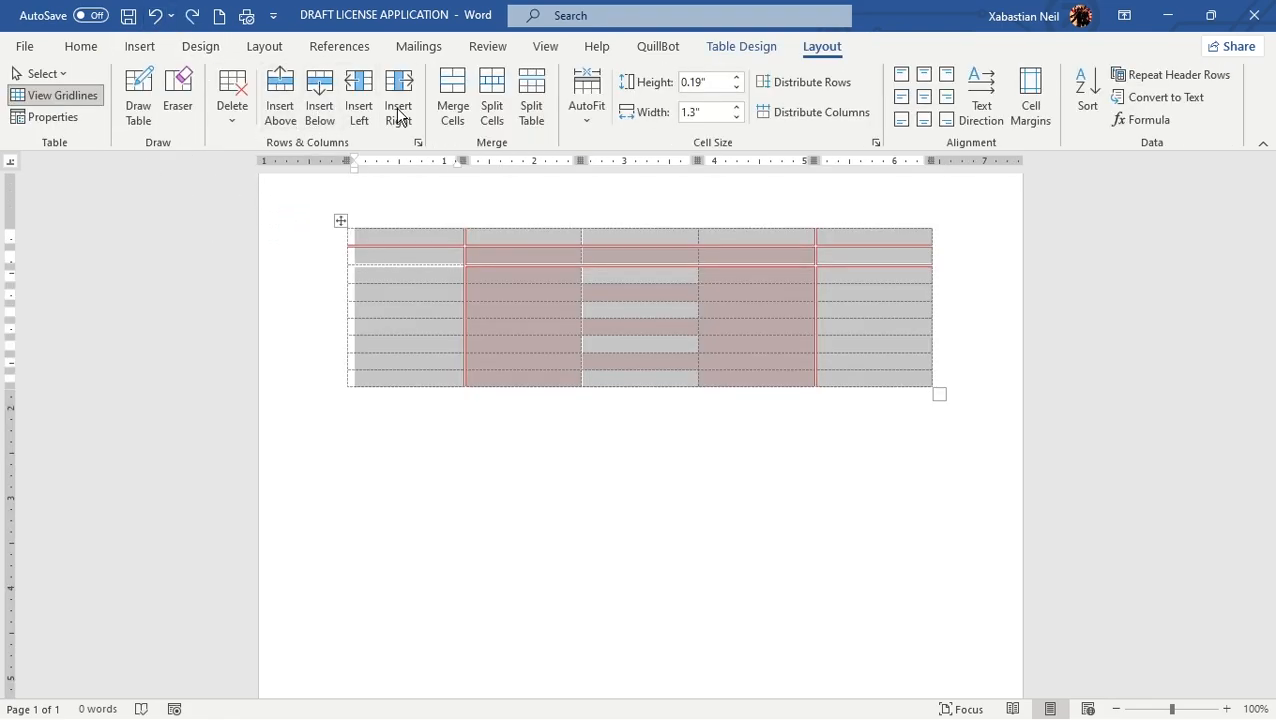
# Delete all the selected table columns, undo the deletion and deselect the table
pyautogui.click(232, 105)
pyautogui.click(337, 180)
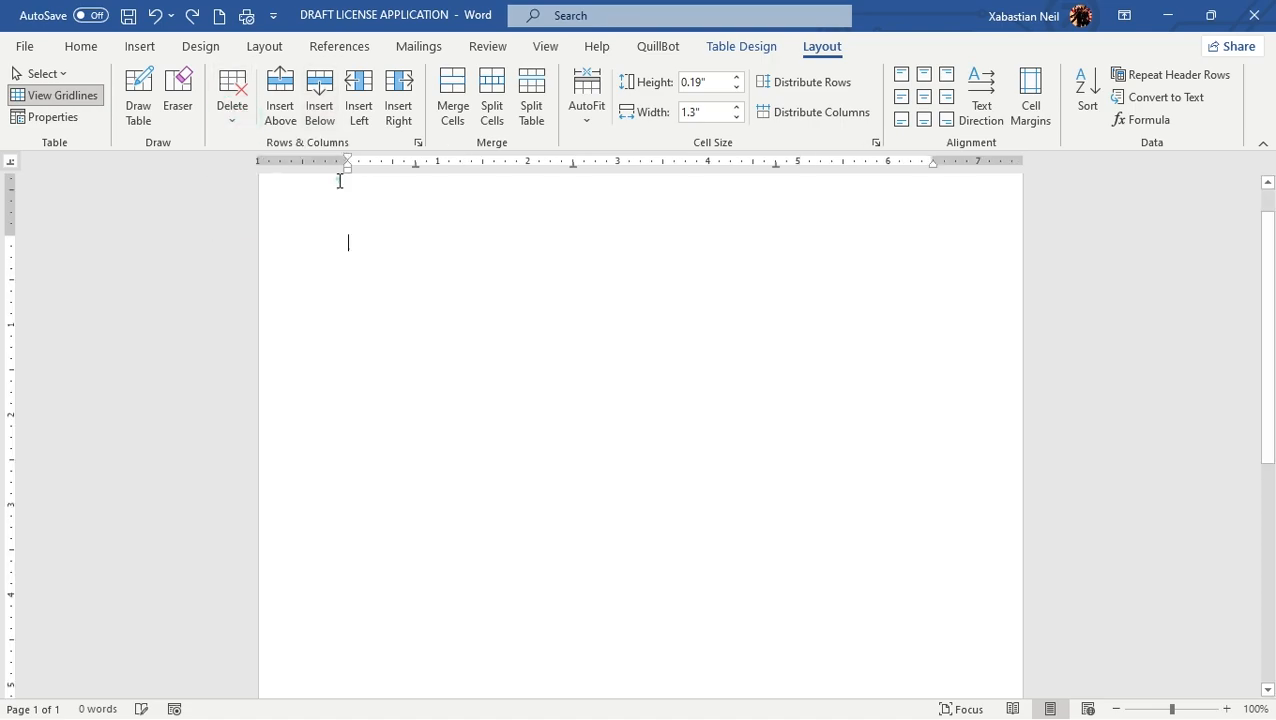
pyautogui.click(157, 17)
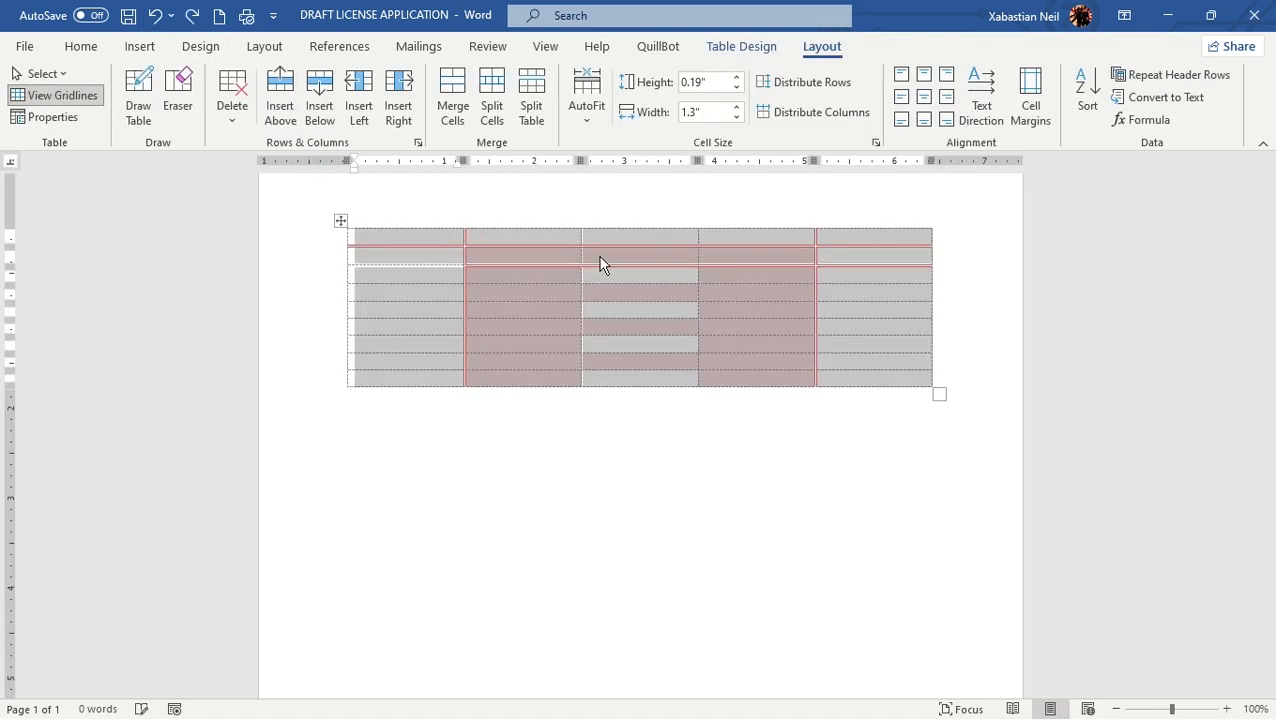
pyautogui.click(860, 392)
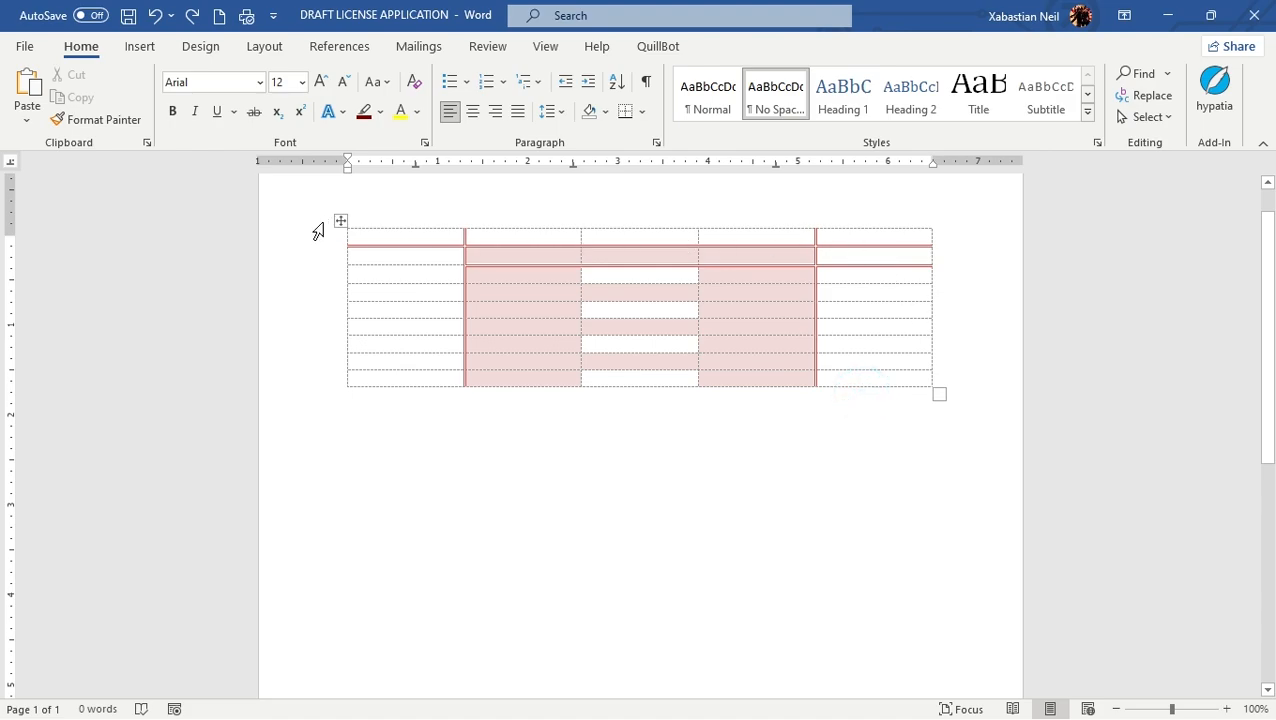
# Select the table's first row and delete it
pyautogui.click(339, 239)
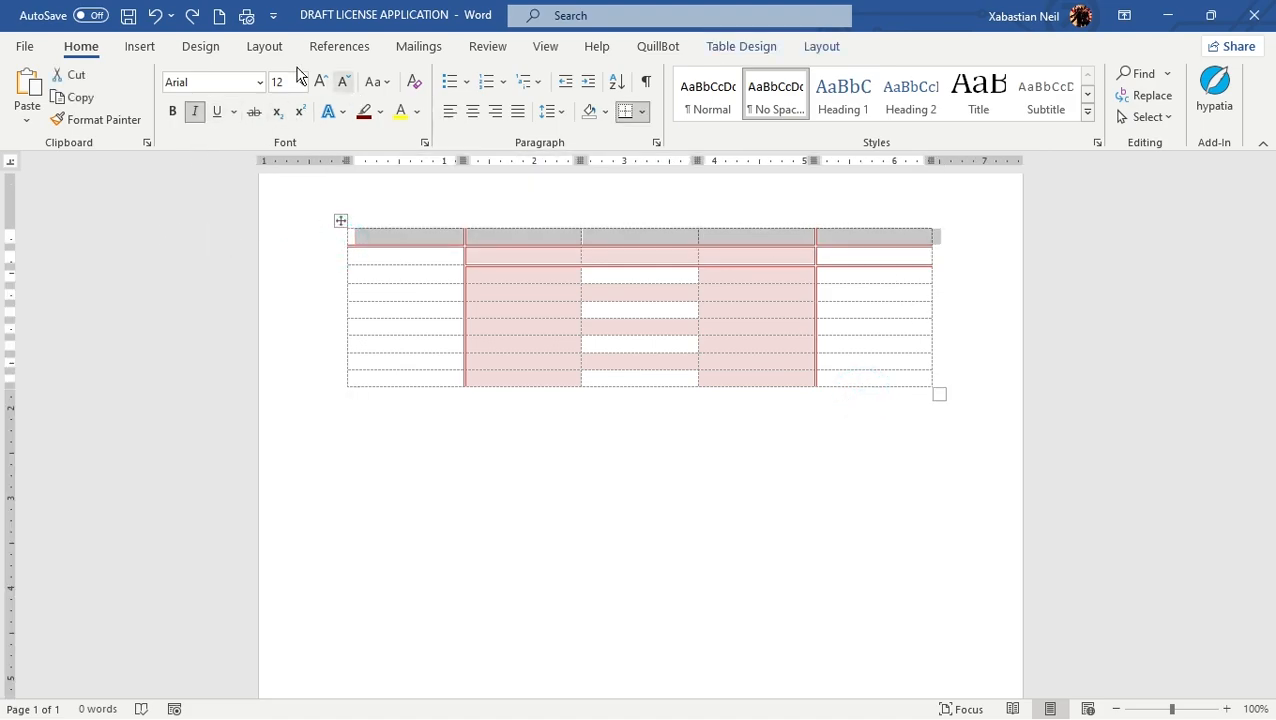
pyautogui.click(741, 46)
pyautogui.click(818, 47)
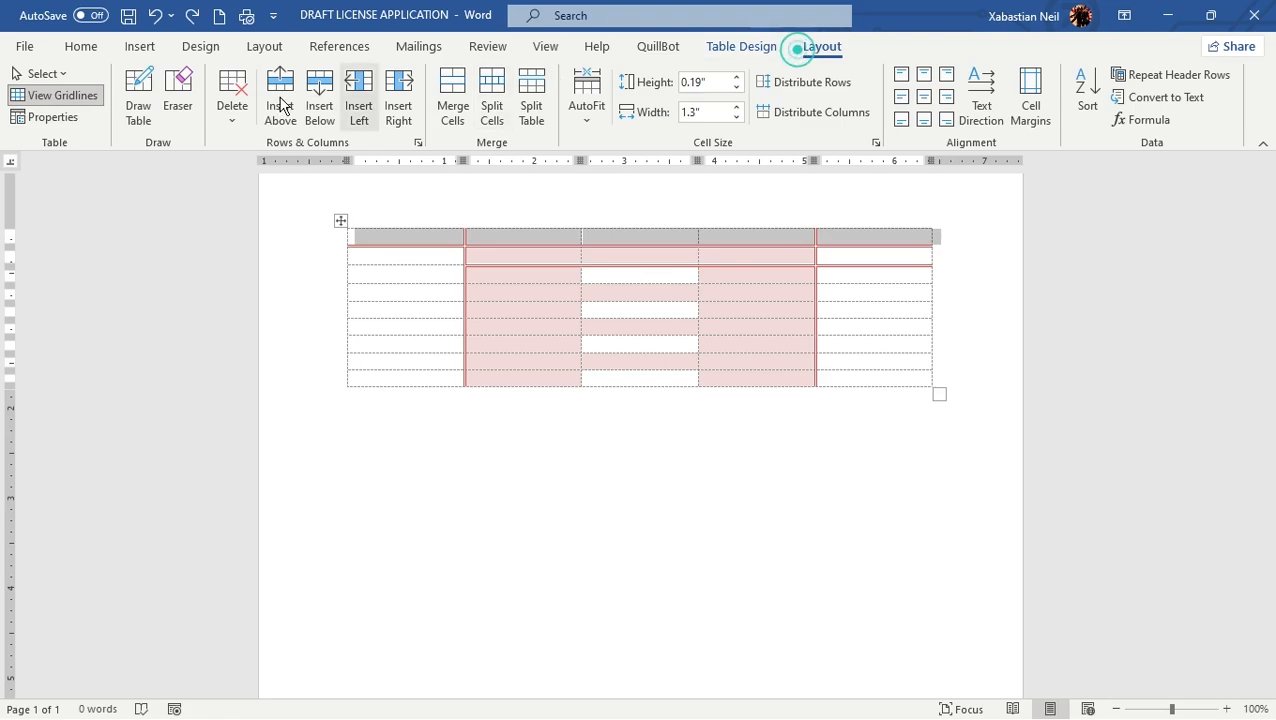
pyautogui.click(234, 106)
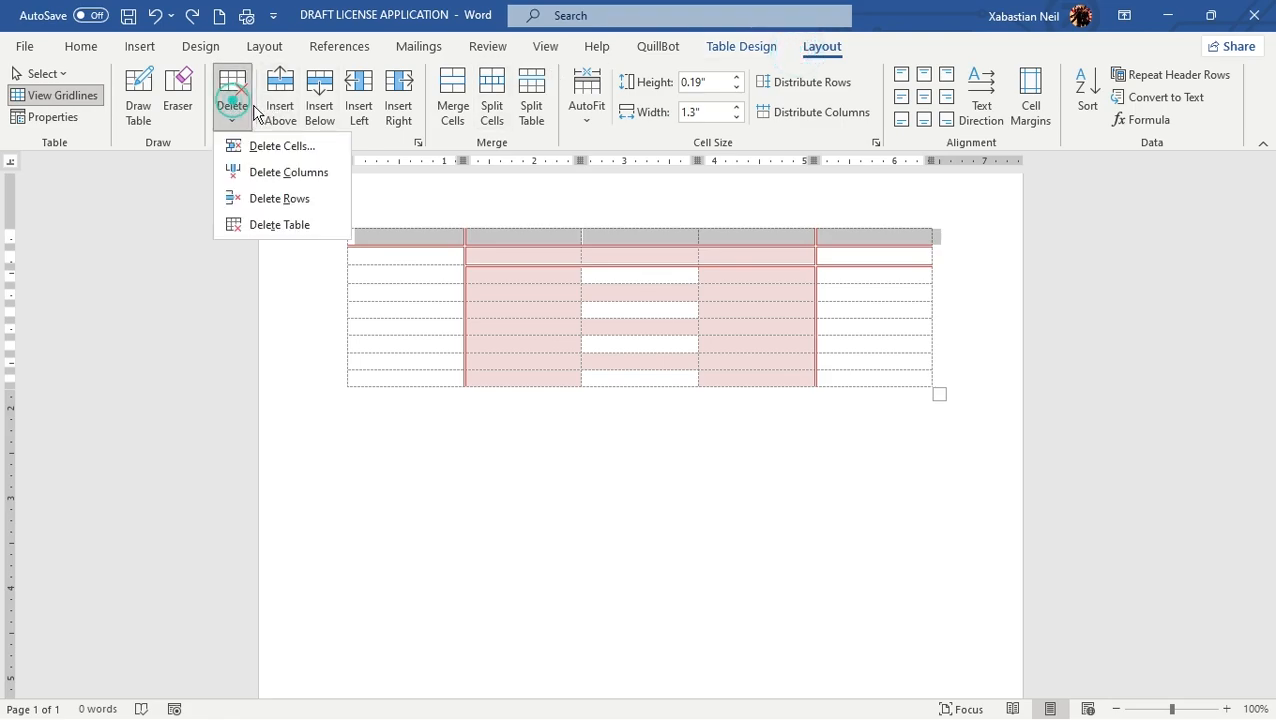
pyautogui.click(291, 199)
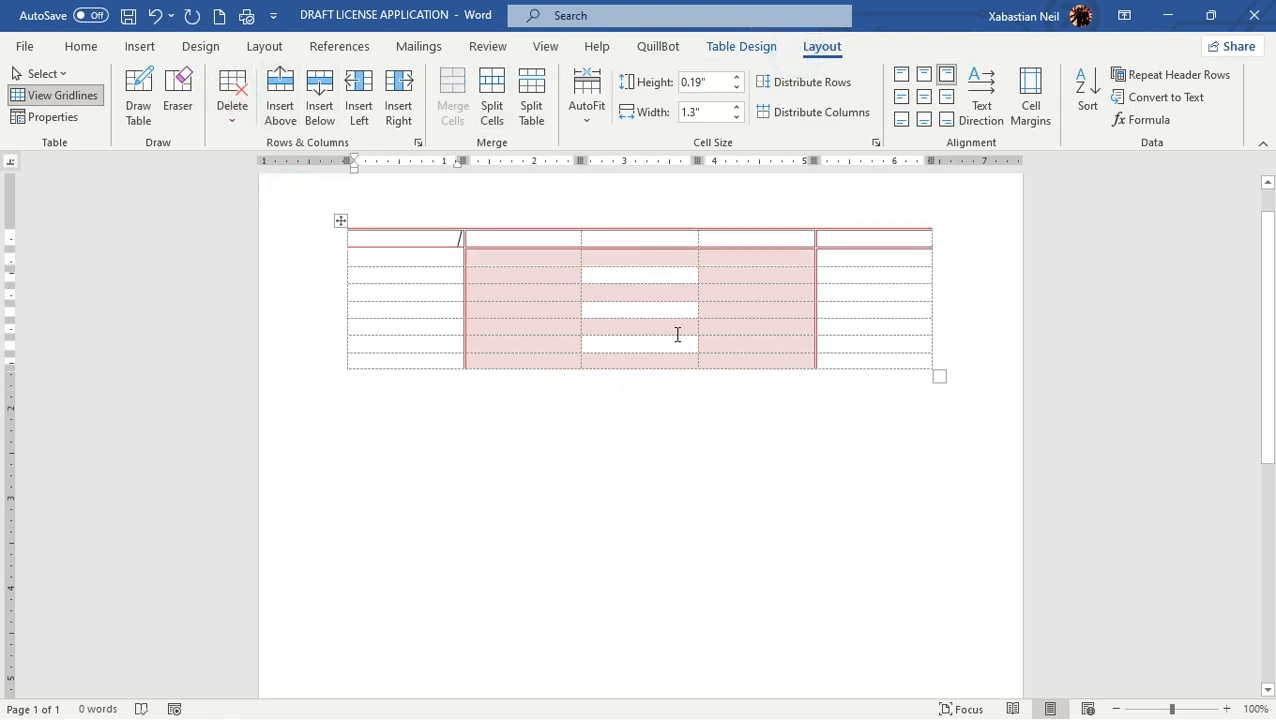
# Insert a new column before the table's first column and another one to the right of the new column
pyautogui.click(361, 112)
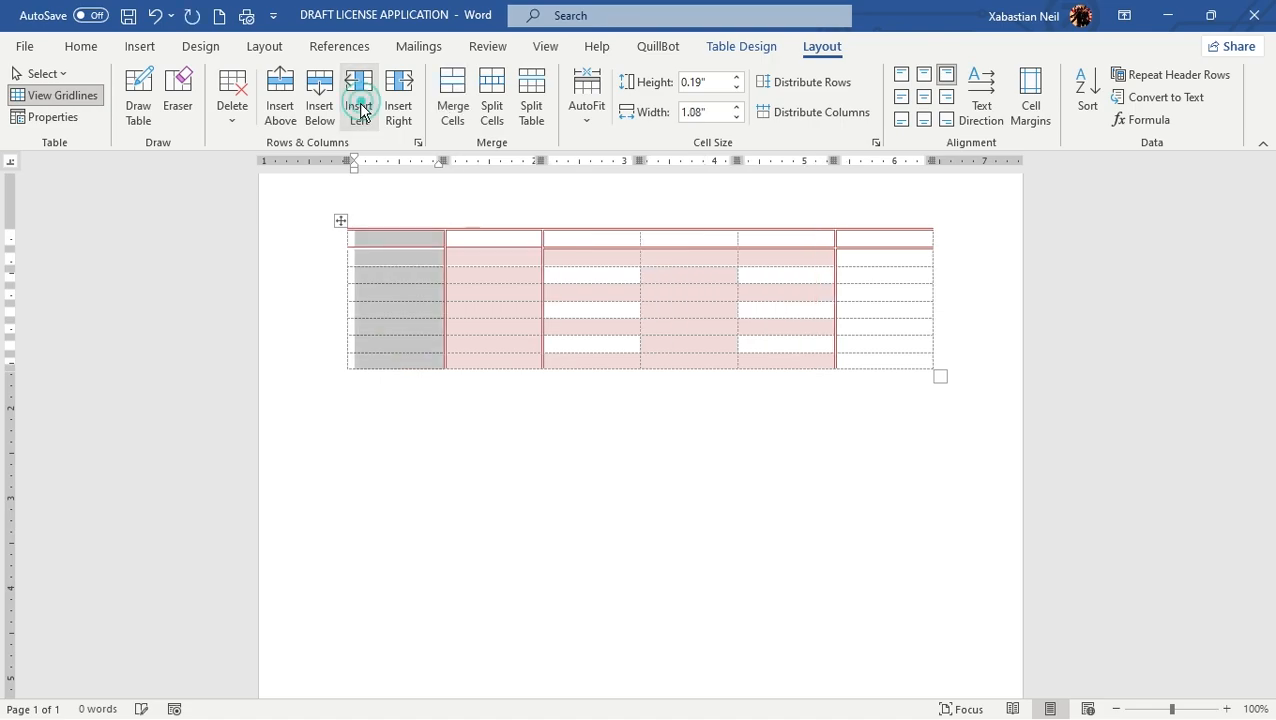
pyautogui.click(411, 108)
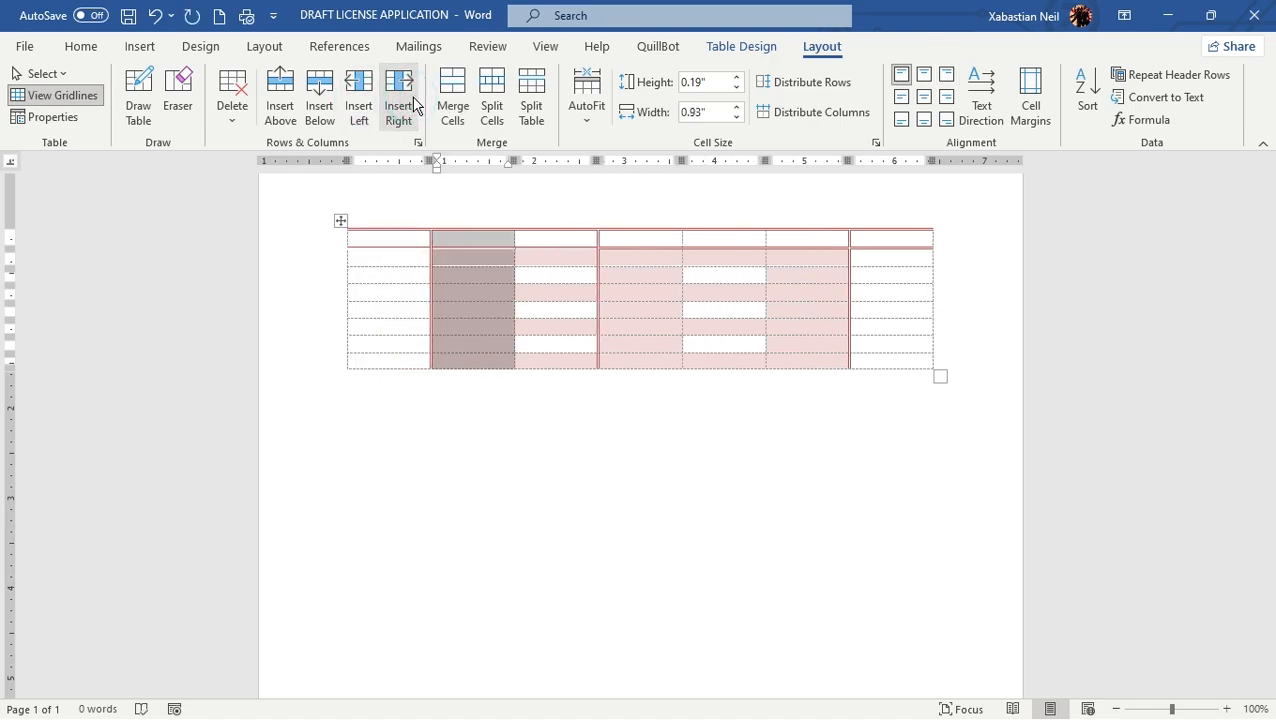
# Insert eight rows below the table's last row and another eight above those new rows, and deselect the table
pyautogui.click(319, 100)
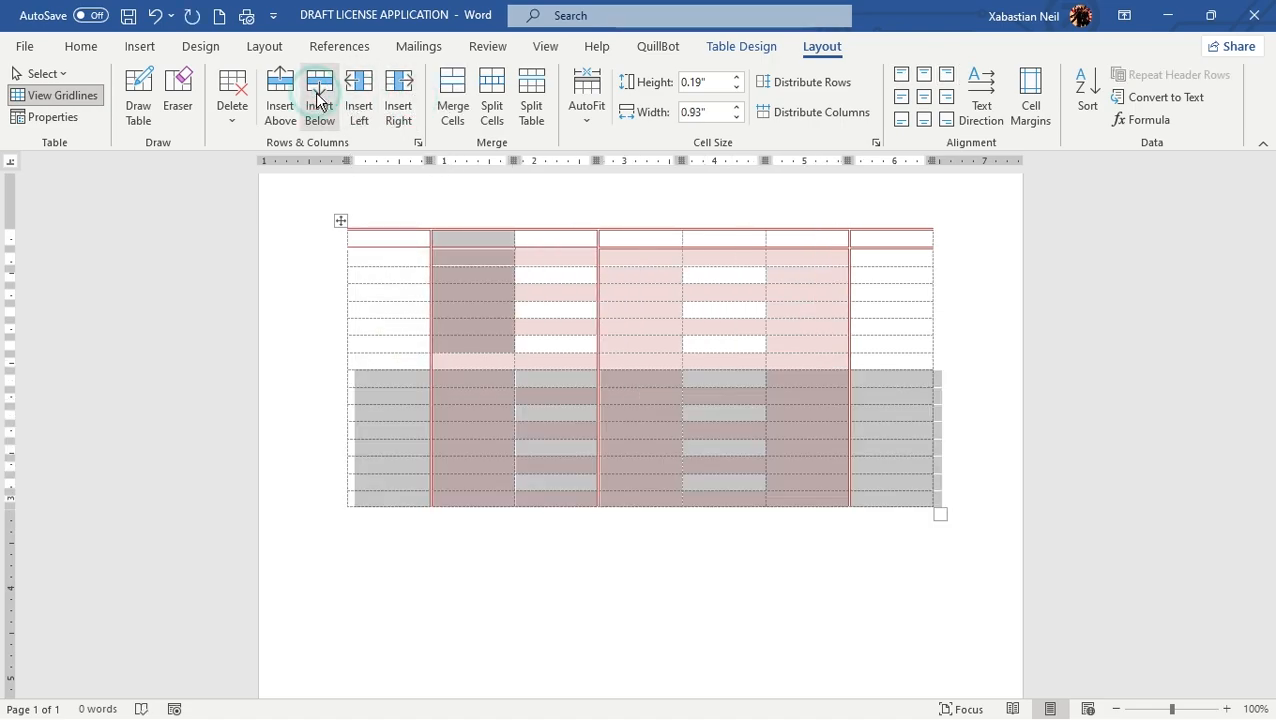
pyautogui.click(283, 106)
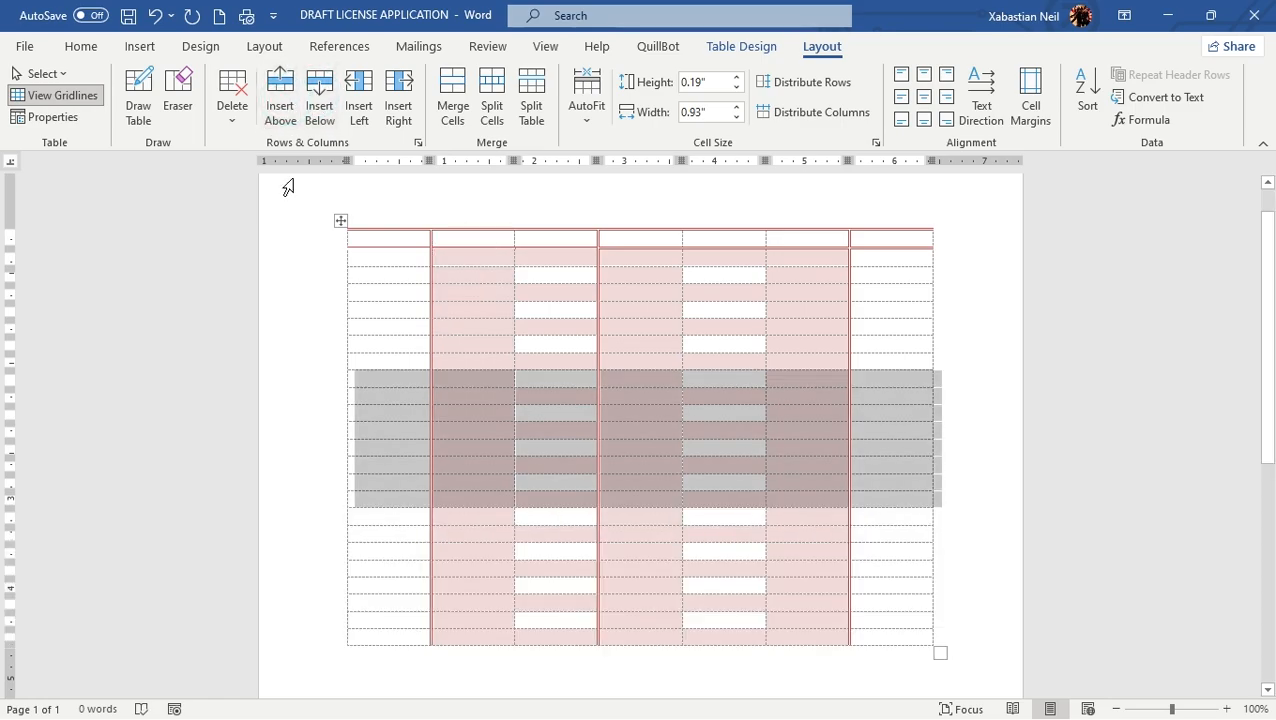
pyautogui.scroll(-6, 476, 367)
pyautogui.scroll(4, 598, 638)
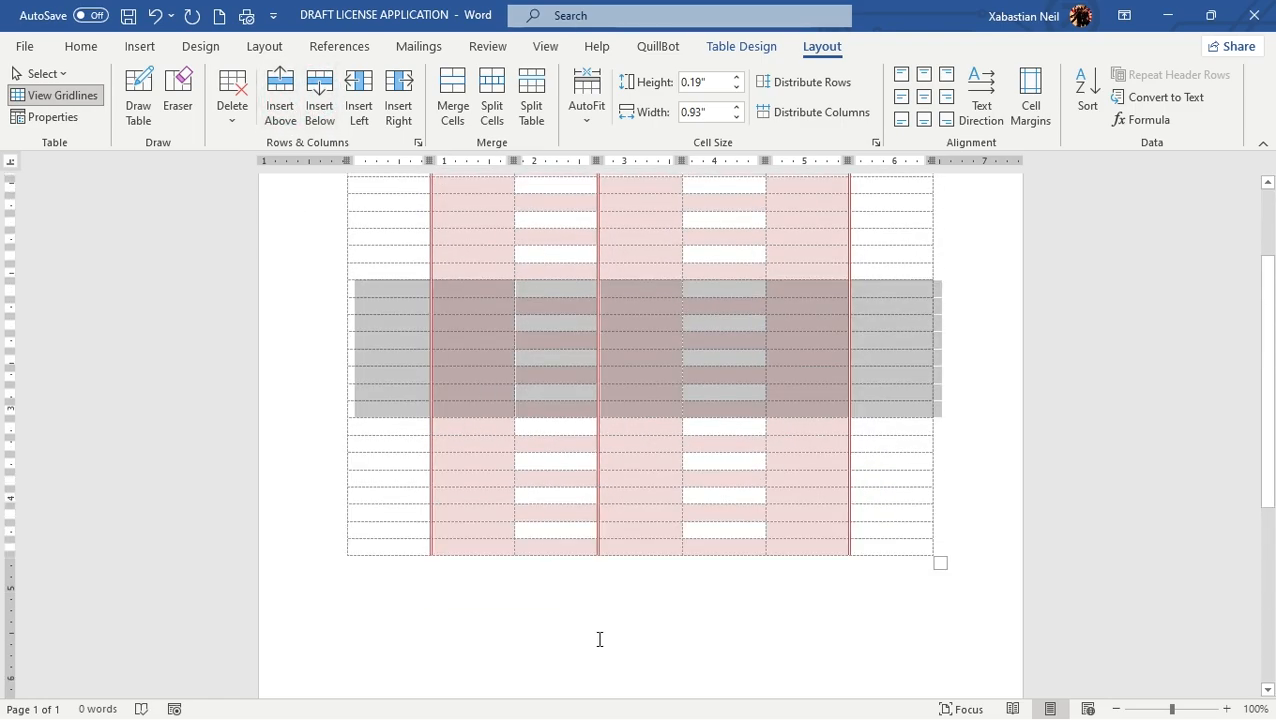
pyautogui.click(598, 638)
pyautogui.scroll(2, 607, 572)
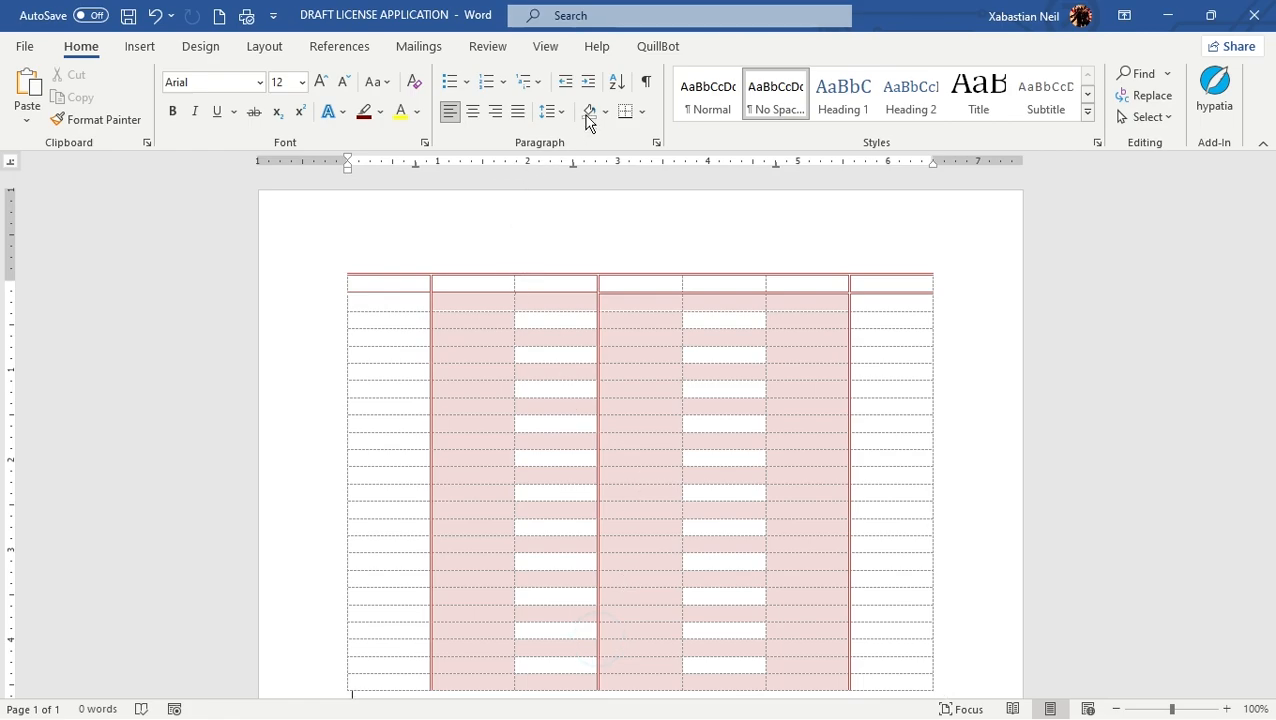
# Enter "hadh" in the first two cells of the table's second row
pyautogui.click(392, 307)
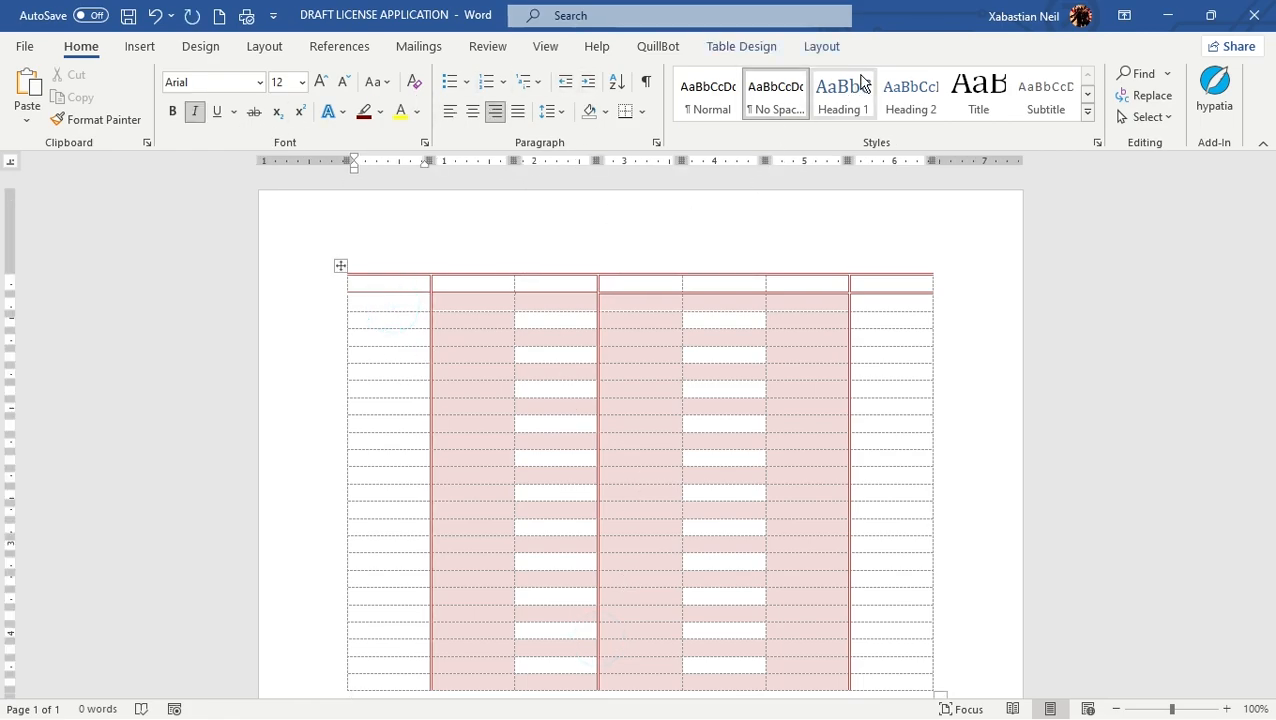
pyautogui.click(822, 47)
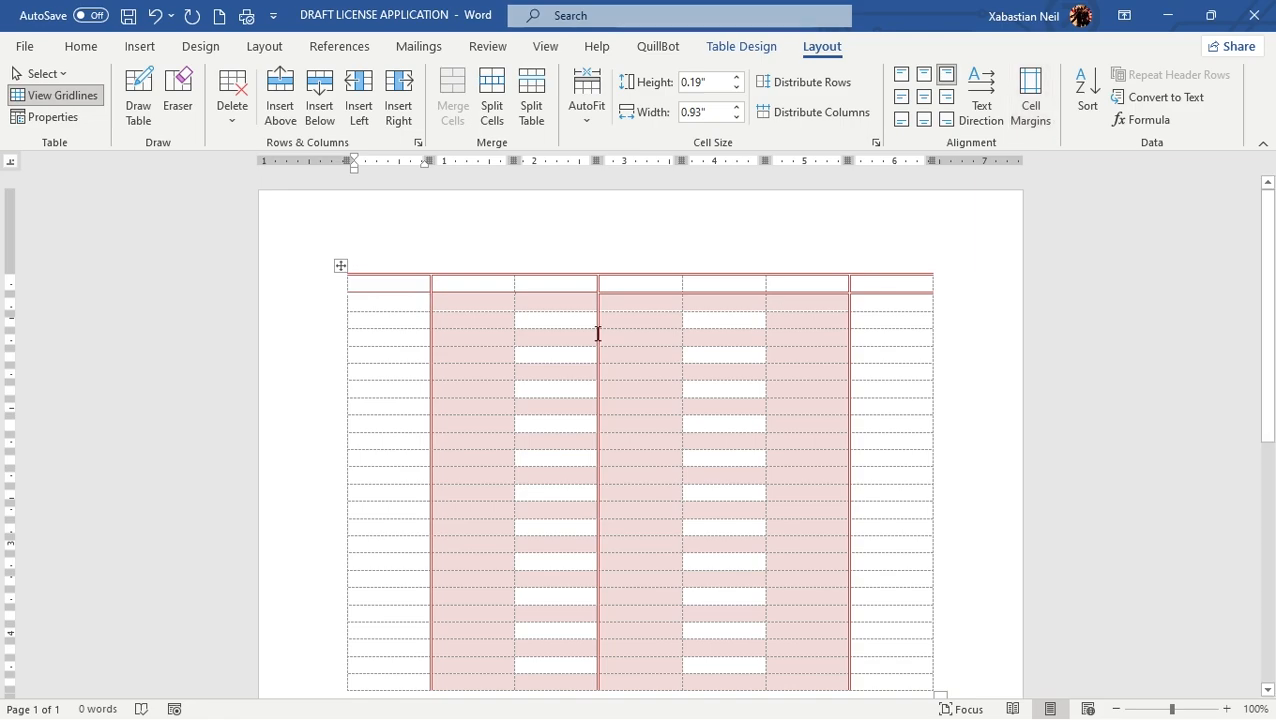
pyautogui.click(481, 296)
pyautogui.write('hadh')
pyautogui.click(413, 300)
pyautogui.write('hadh')
# Fill the first five cells of the table's top row with "jsdfj", "W2uj", "jwerj", "jhsfj" and "sjhsj"
pyautogui.click(501, 278)
pyautogui.write('W2uj')
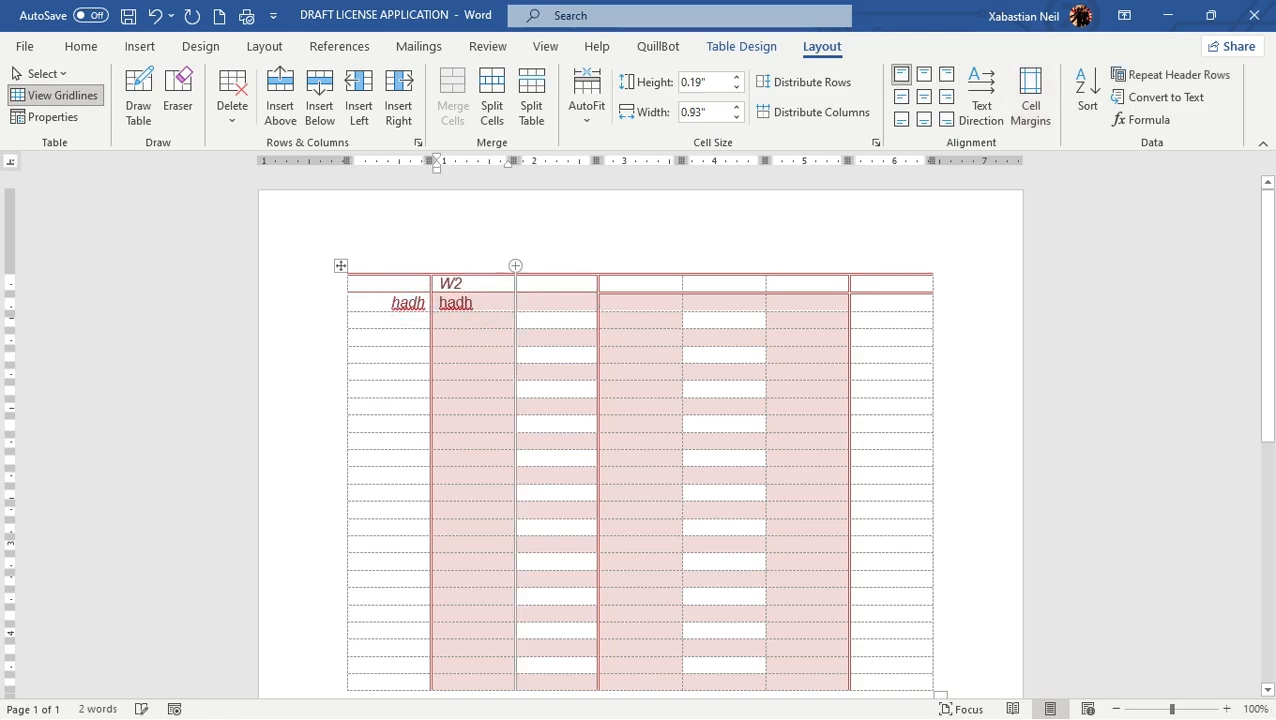
pyautogui.click(556, 284)
pyautogui.write('jwerj')
pyautogui.click(341, 266)
pyautogui.click(391, 284)
pyautogui.write('jsdfj')
pyautogui.click(636, 289)
pyautogui.click(745, 290)
pyautogui.write('sjhsi')
pyautogui.click(644, 288)
pyautogui.write('jhsfj')
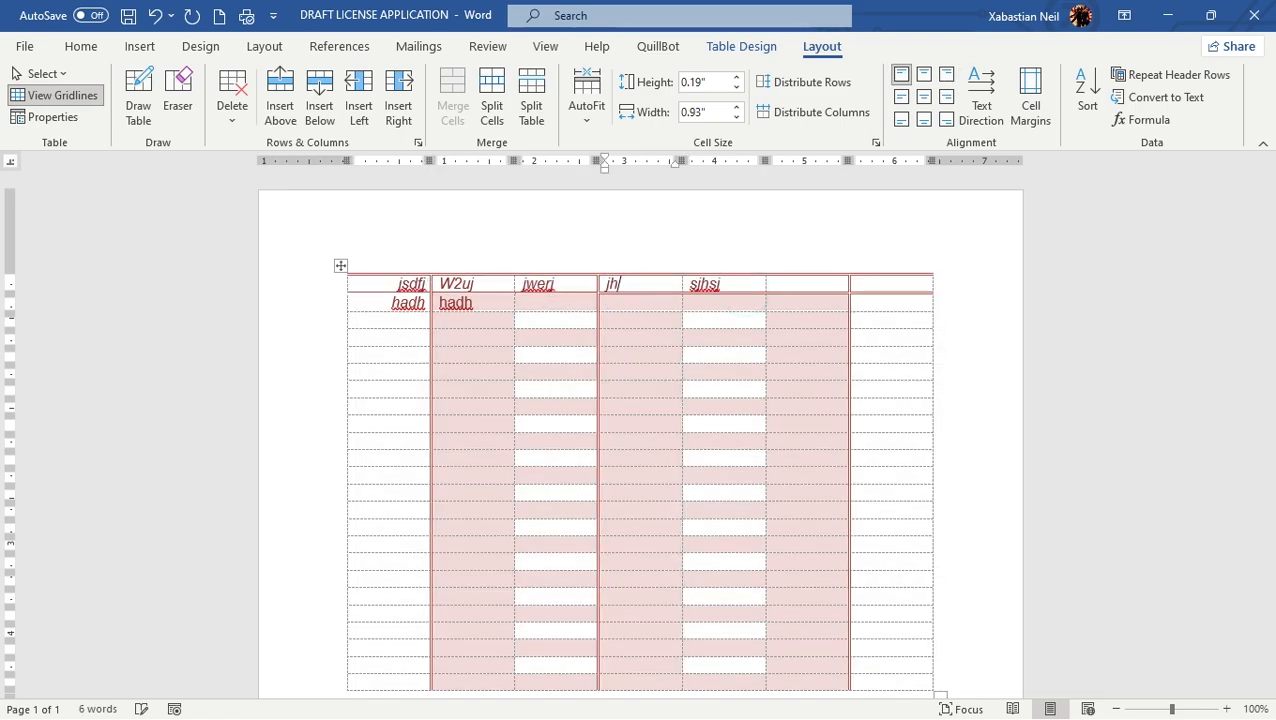
# Enter "hsdhjs" in the fourth cell of the table's second row, without an extra line break
pyautogui.click(656, 306)
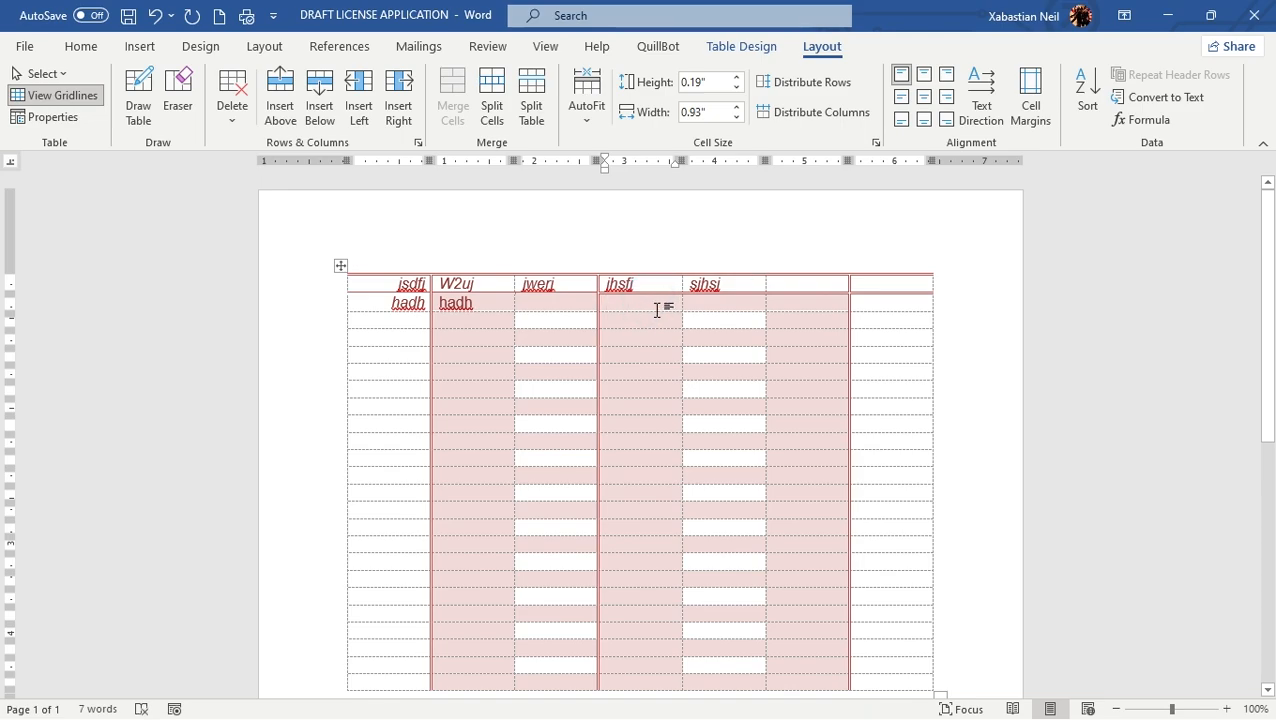
pyautogui.write('hs')
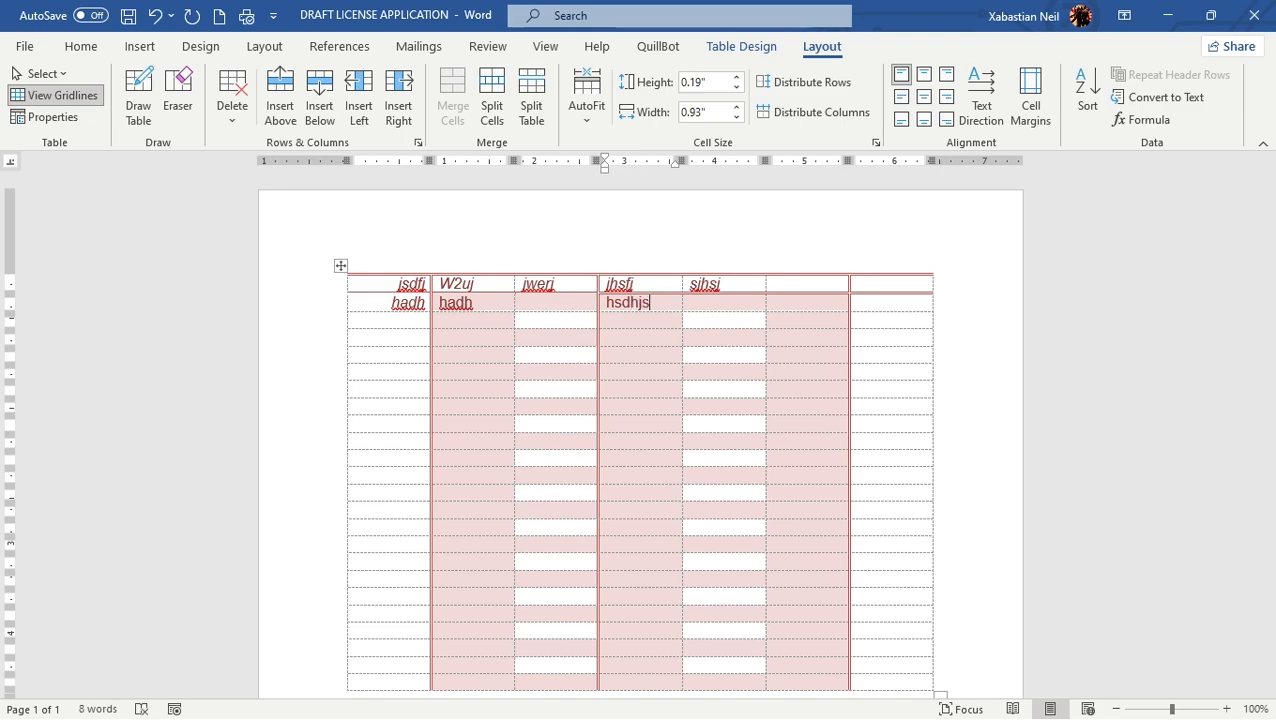
pyautogui.write('dhjs')
pyautogui.press('Return')
pyautogui.press('BackSpace')
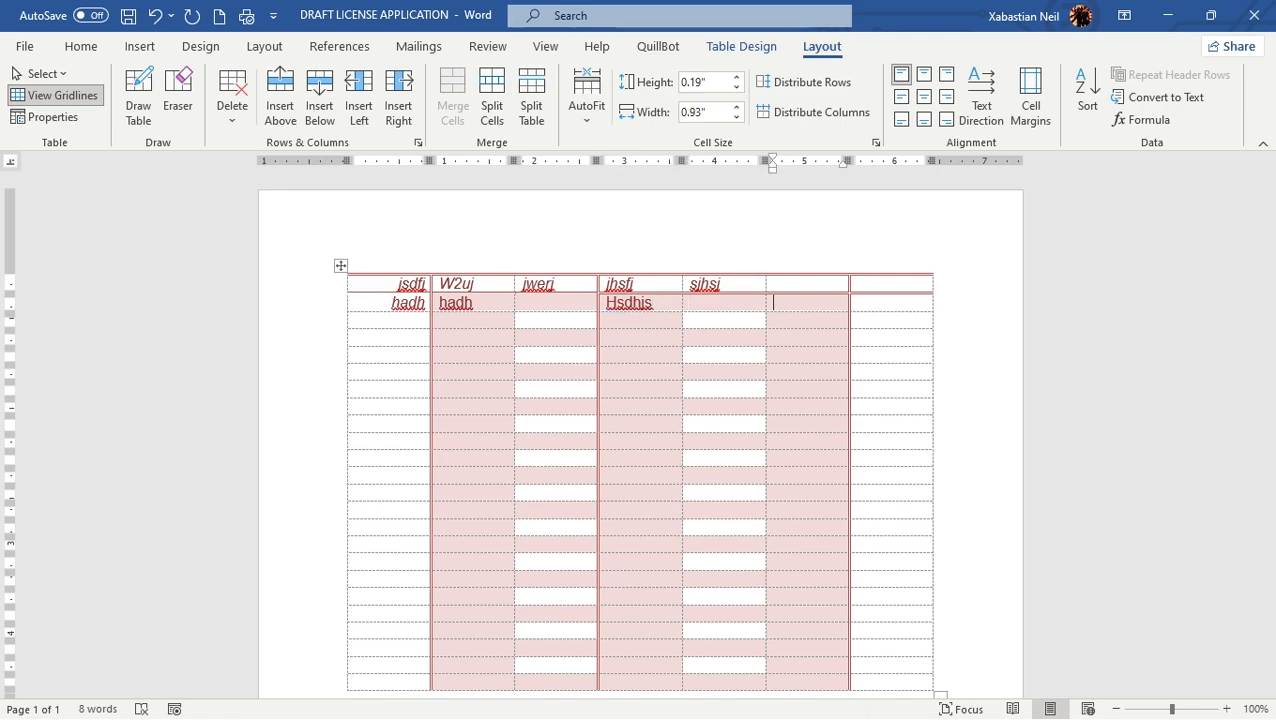
# Move the text cursor through the empty cells below the second row, ending in the fifth row's third cell
pyautogui.click(440, 320)
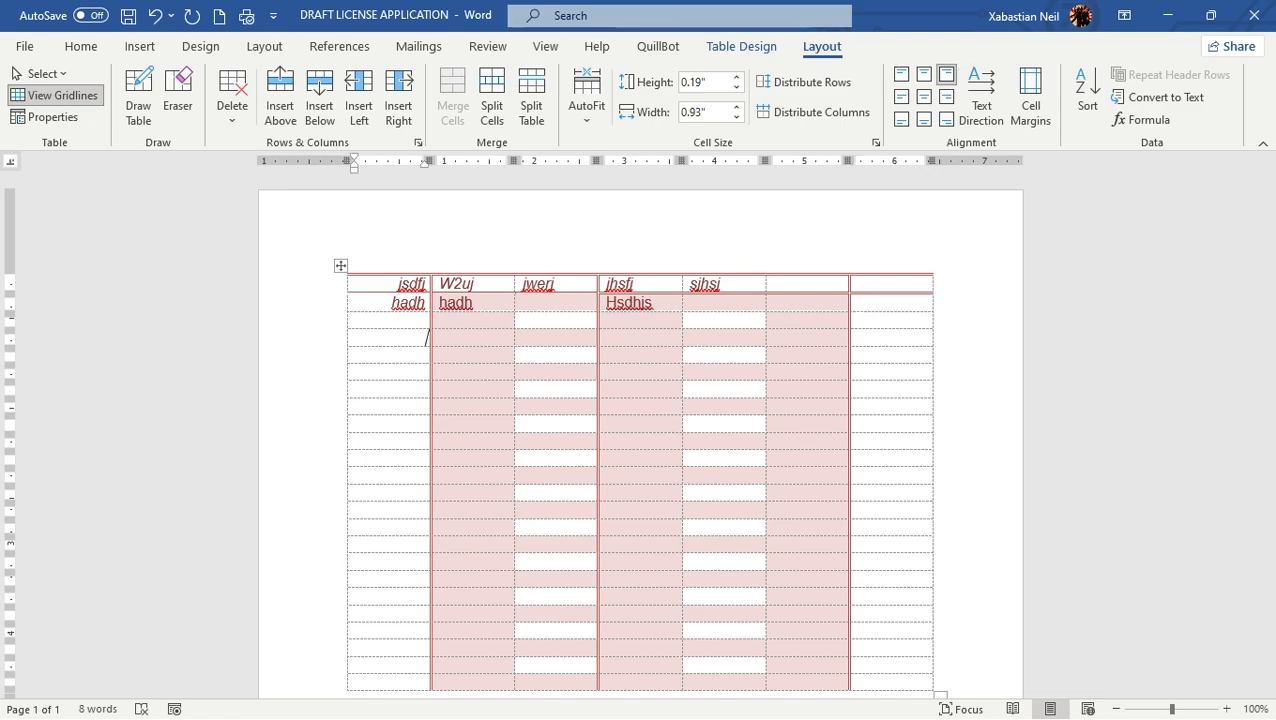
pyautogui.click(522, 337)
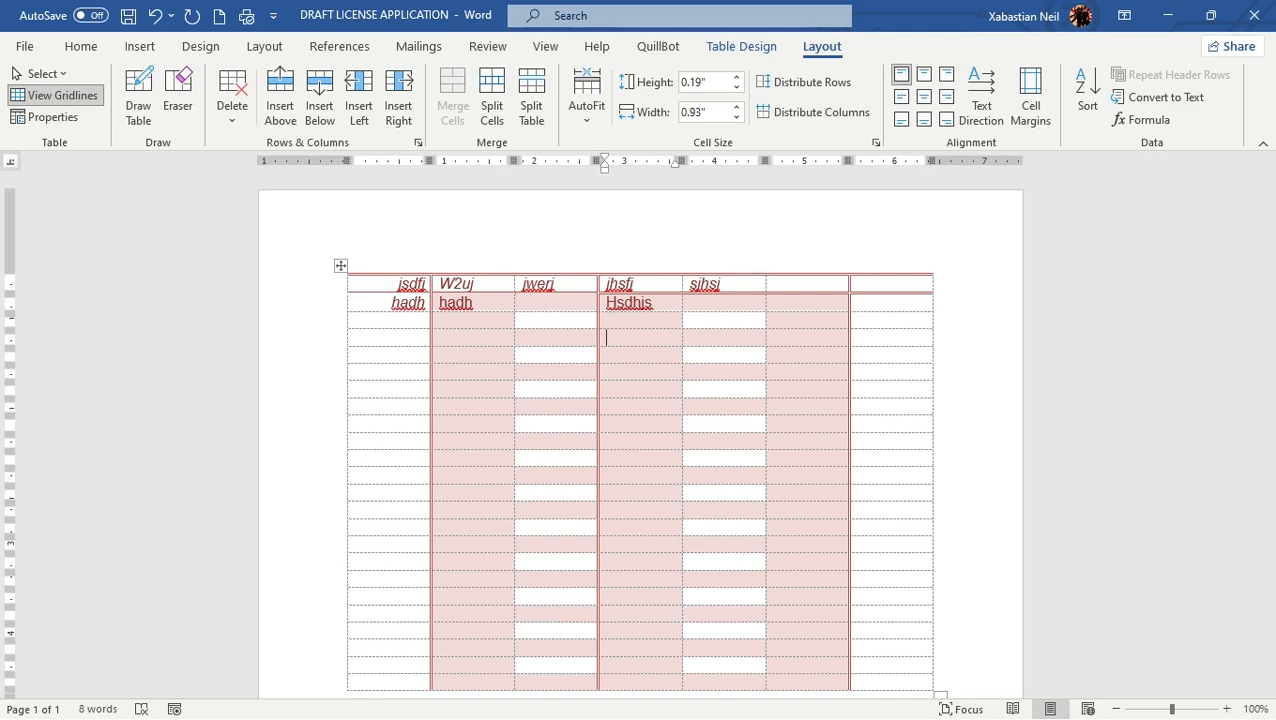
pyautogui.click(773, 337)
pyautogui.click(522, 353)
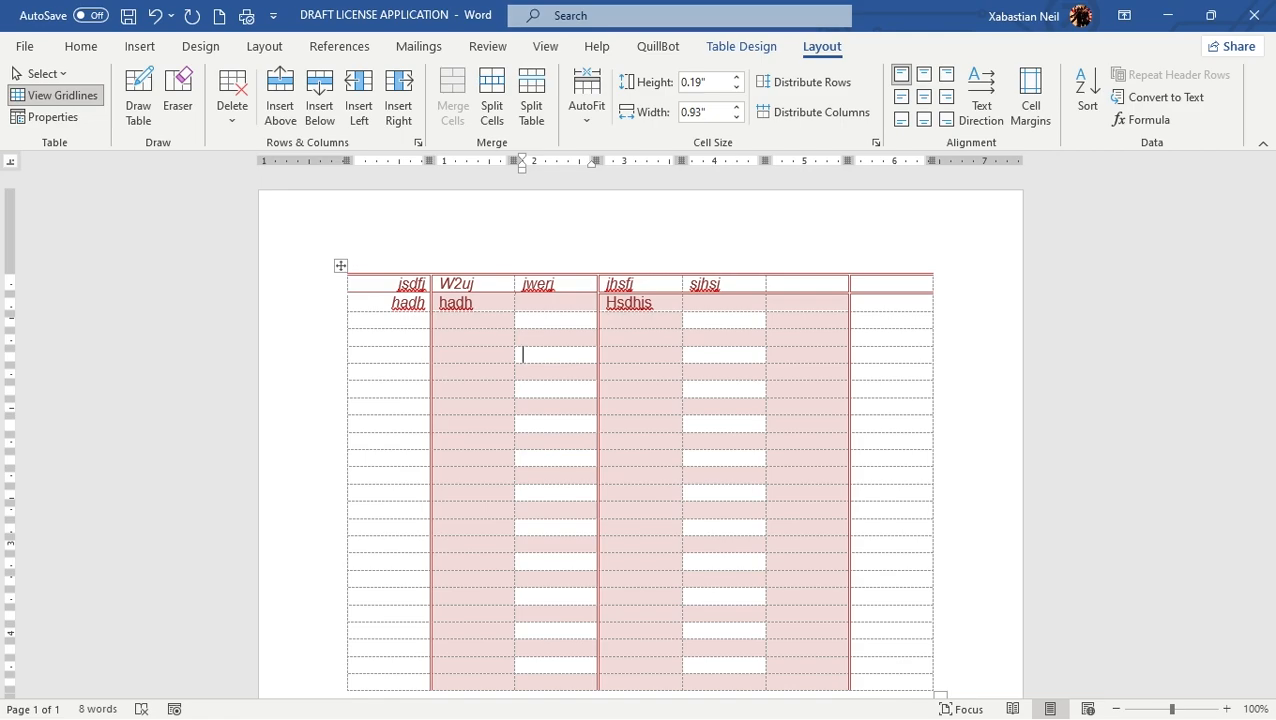